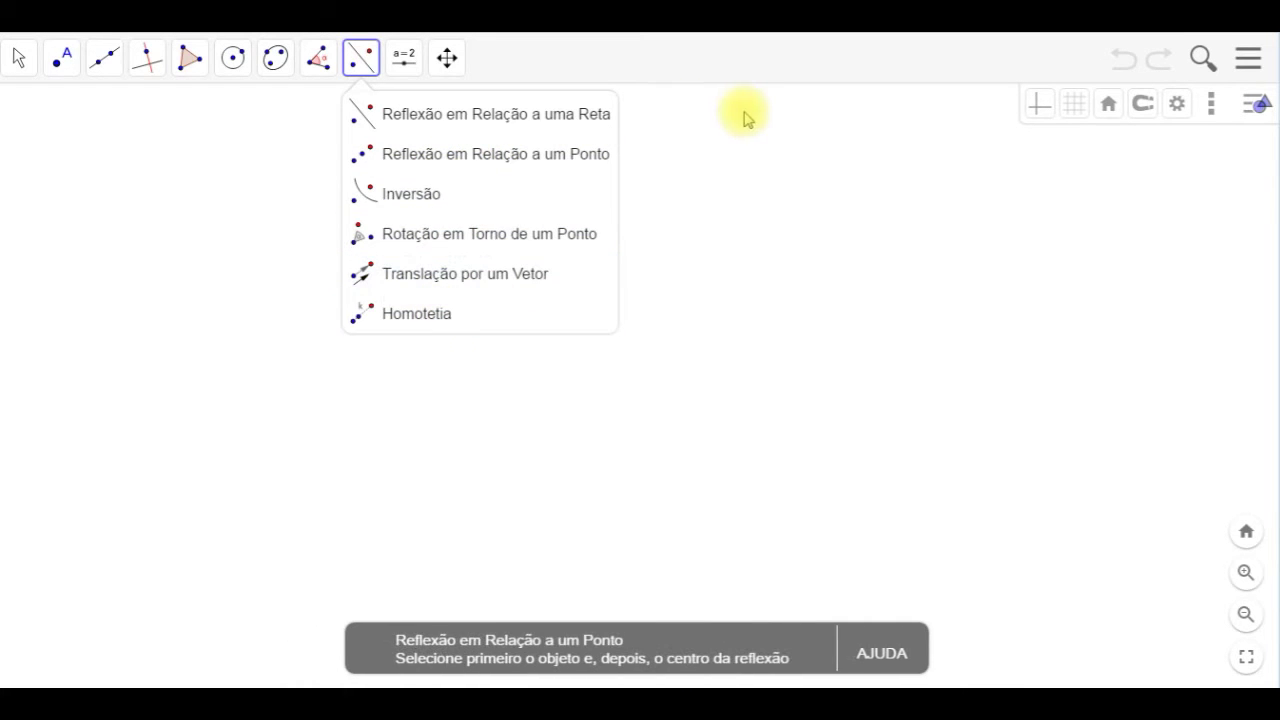
pyautogui.click(727, 160)
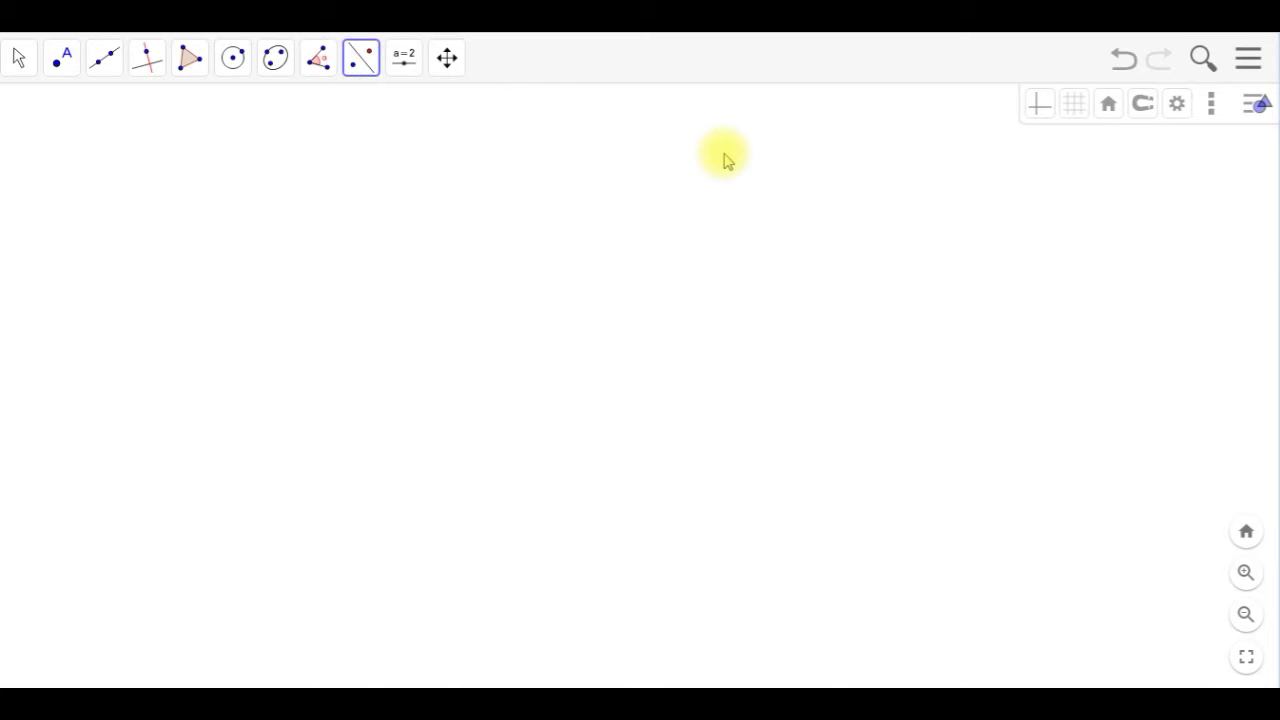
pyautogui.click(362, 62)
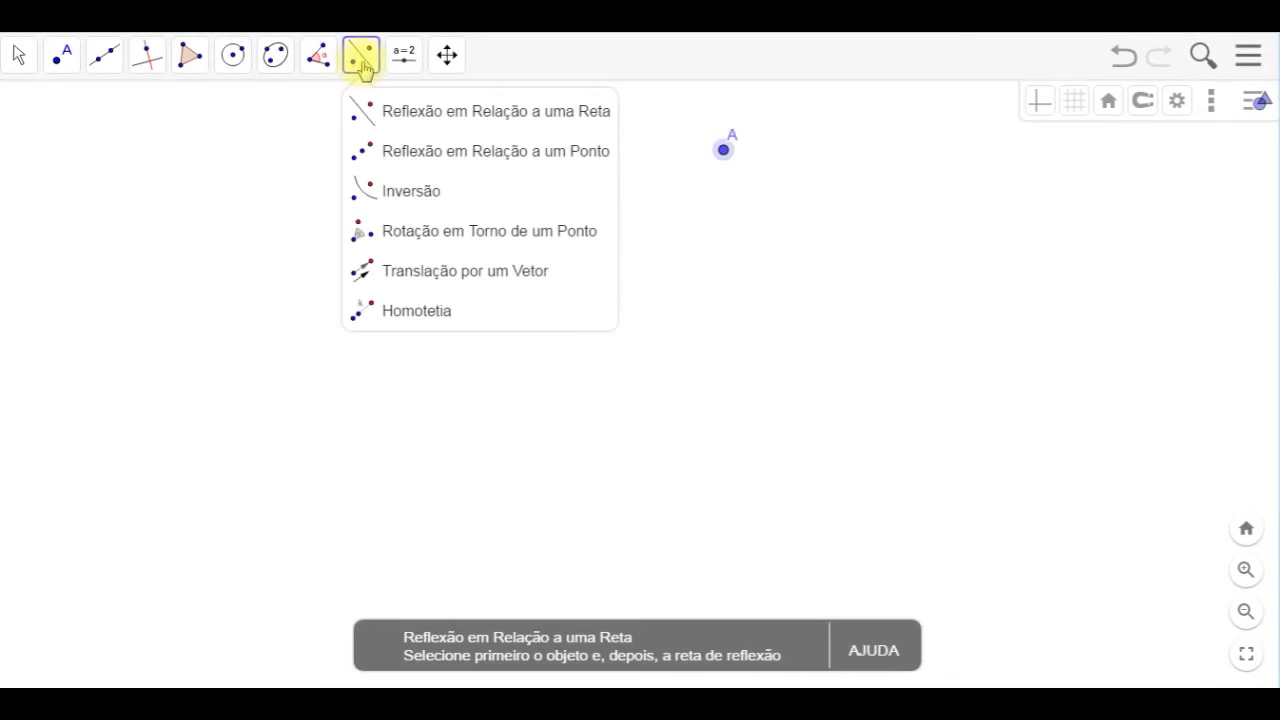
pyautogui.click(460, 113)
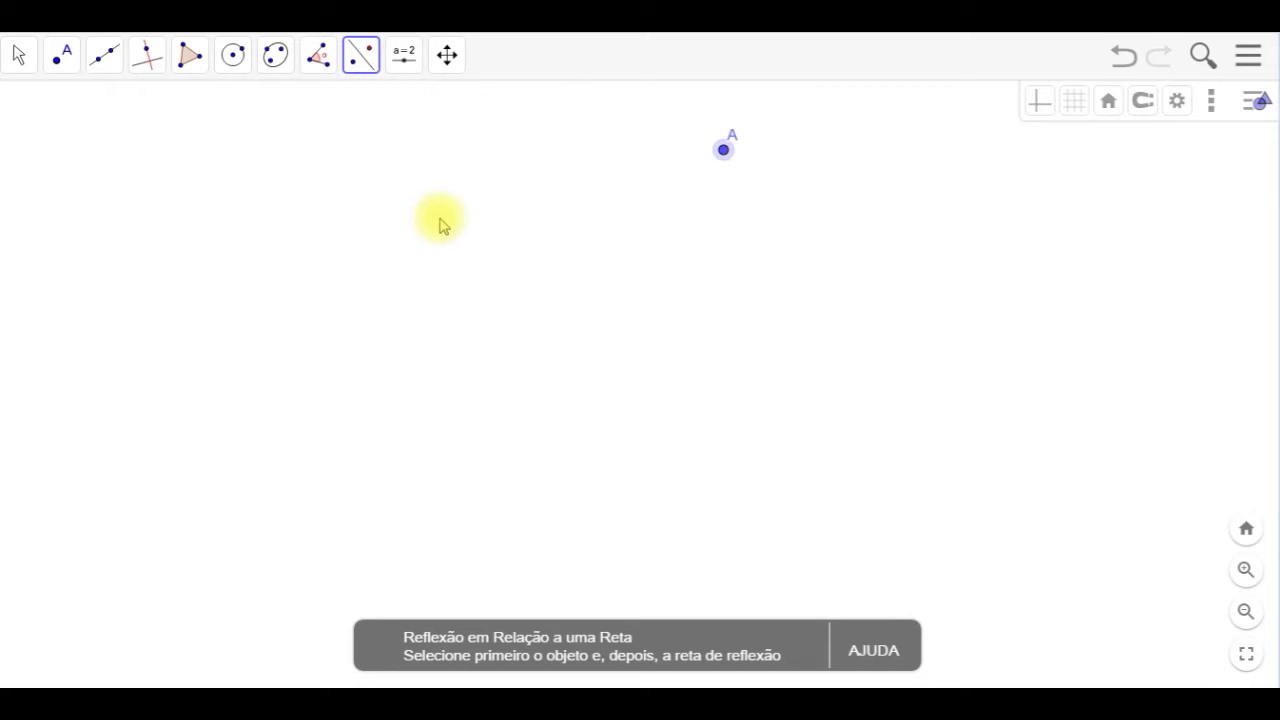
pyautogui.click(20, 57)
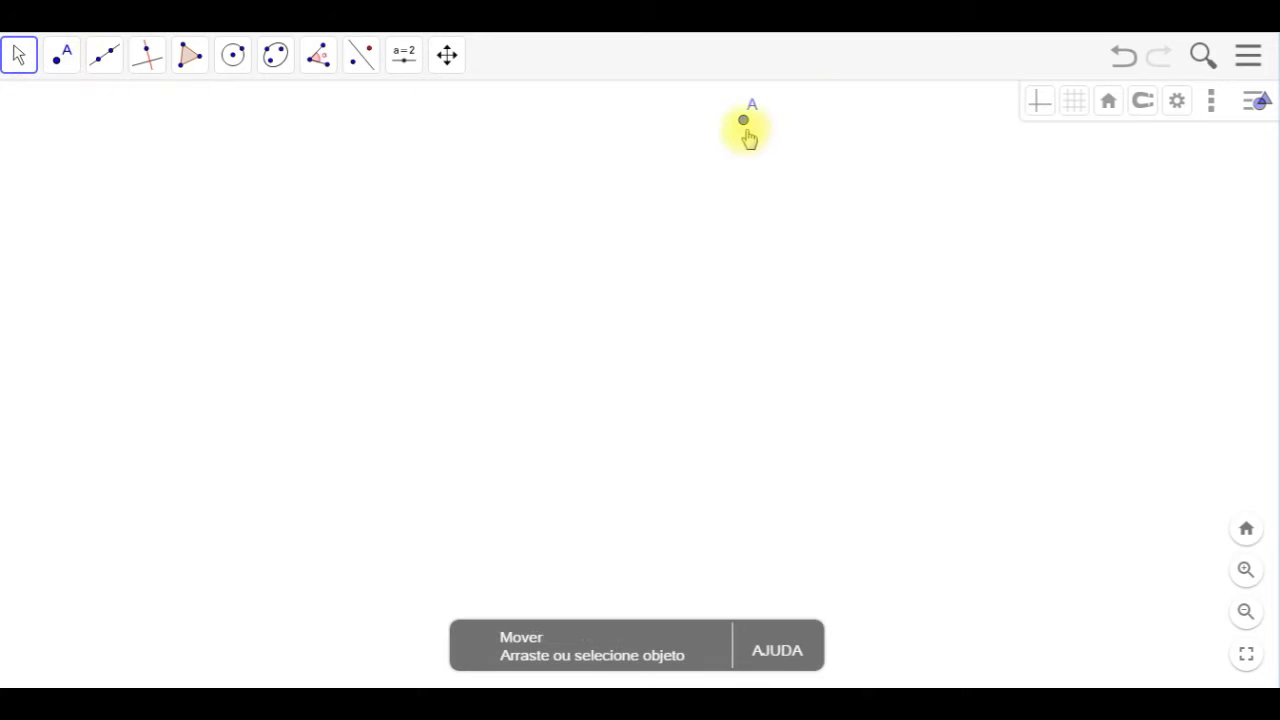
pyautogui.click(745, 125)
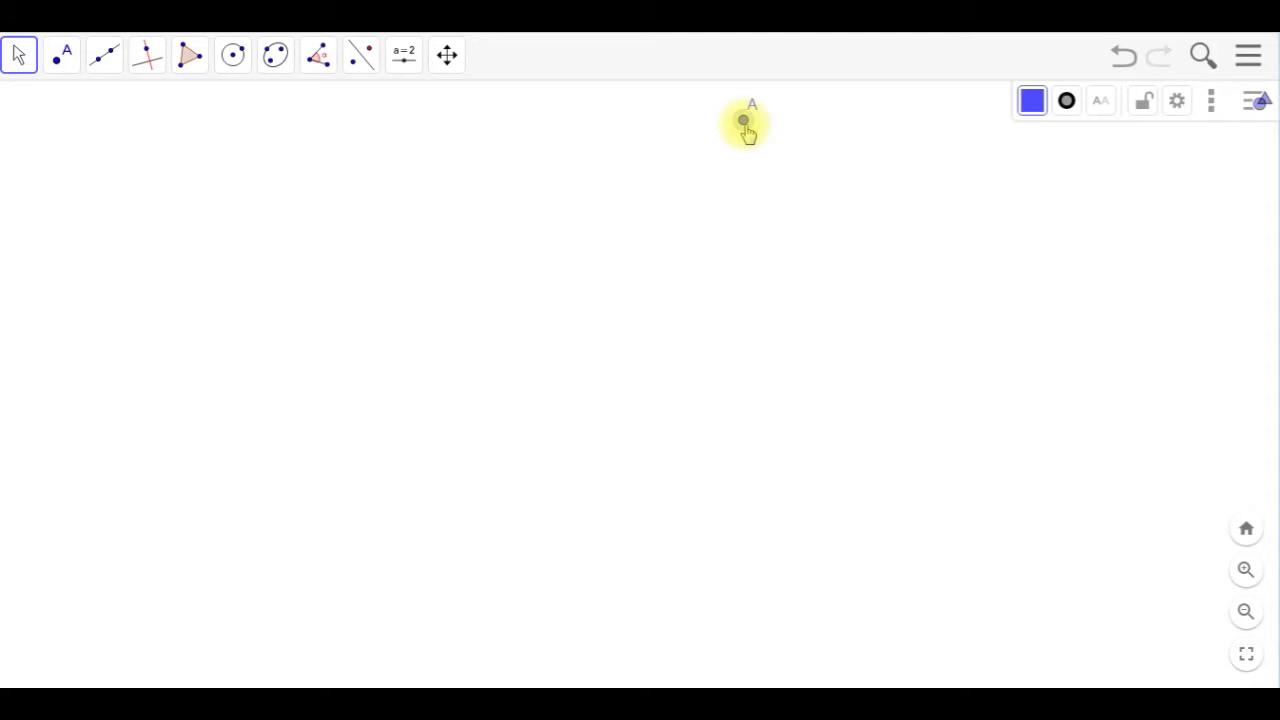
pyautogui.press('Delete')
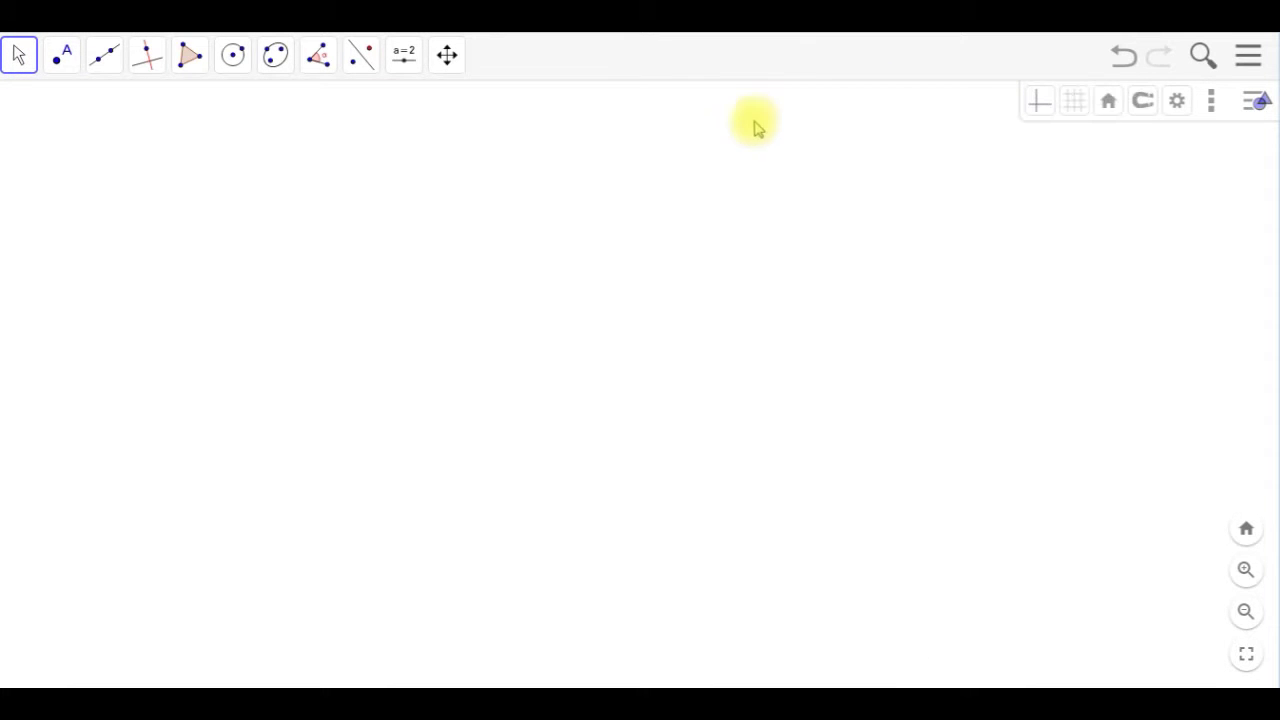
# Draw triangle ABC as a closed polygon on the left half of the empty canvas, with B as the upper vertex
pyautogui.click(189, 57)
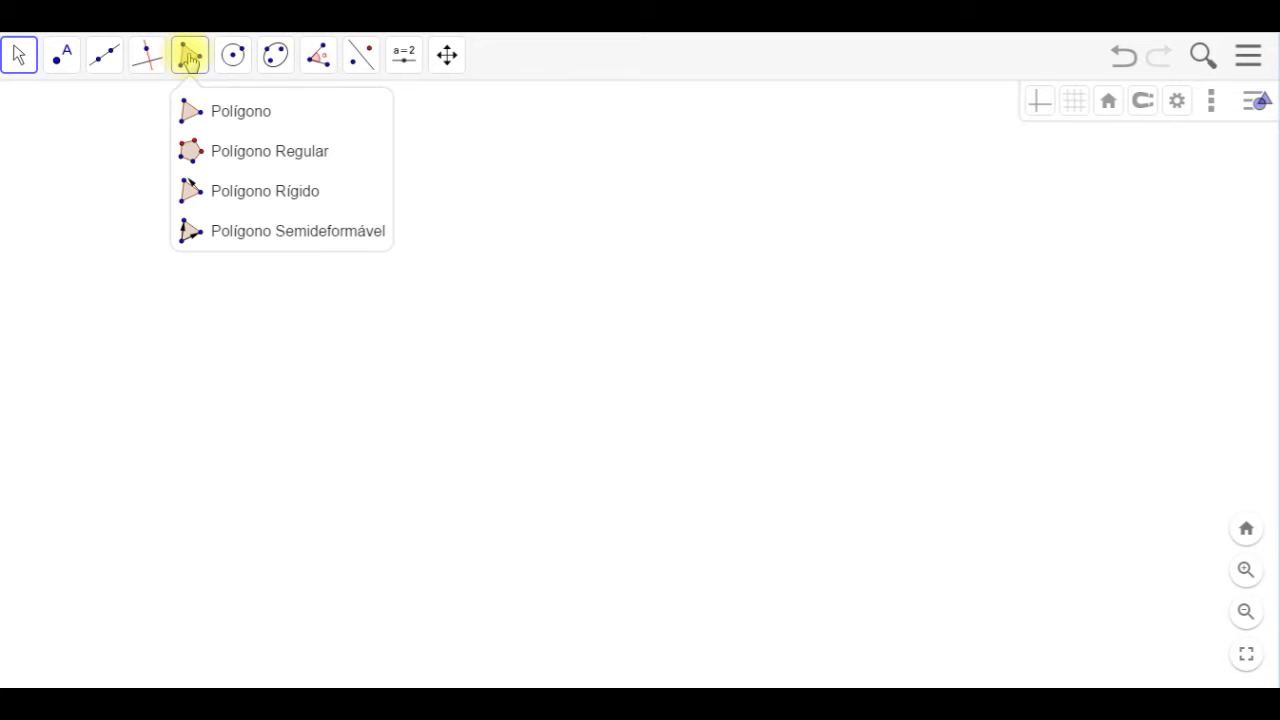
pyautogui.click(252, 117)
pyautogui.click(172, 352)
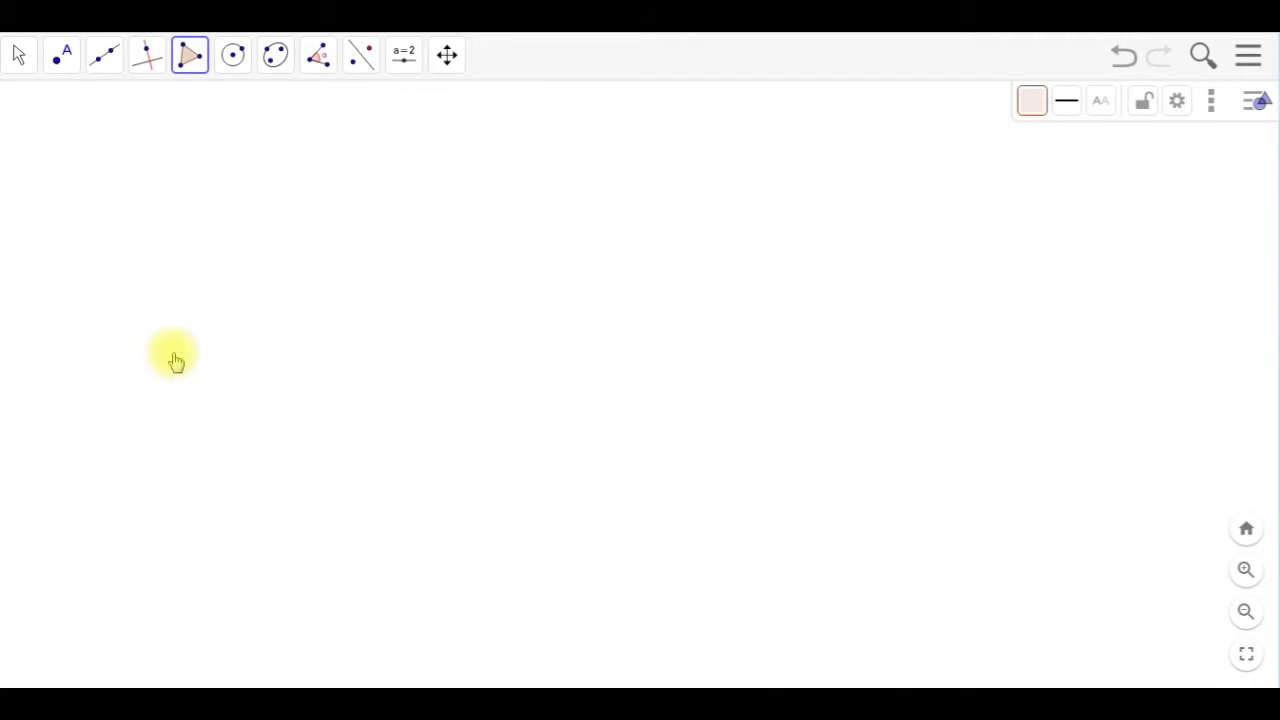
pyautogui.click(227, 202)
pyautogui.click(358, 367)
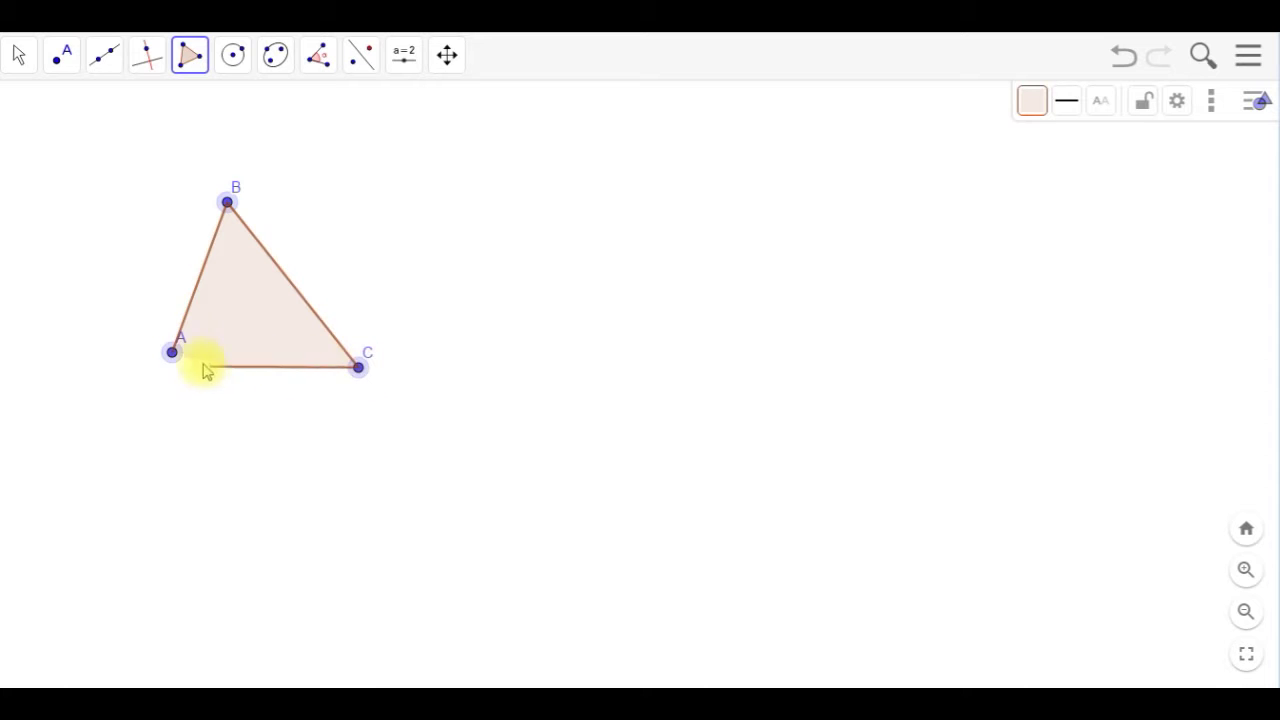
pyautogui.click(172, 352)
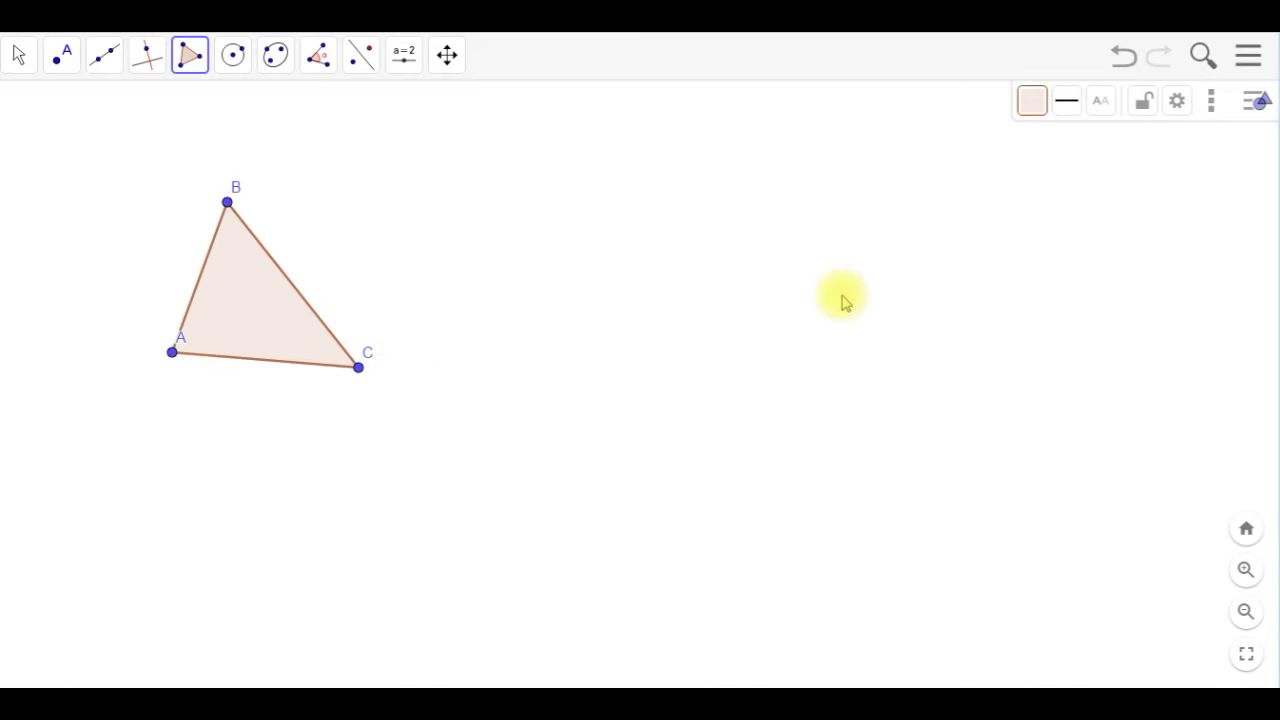
# Draw a nearly vertical line through two new points, D above and E below, to the right of triangle ABC
pyautogui.click(104, 54)
pyautogui.click(147, 55)
pyautogui.click(105, 70)
pyautogui.click(152, 115)
pyautogui.click(594, 103)
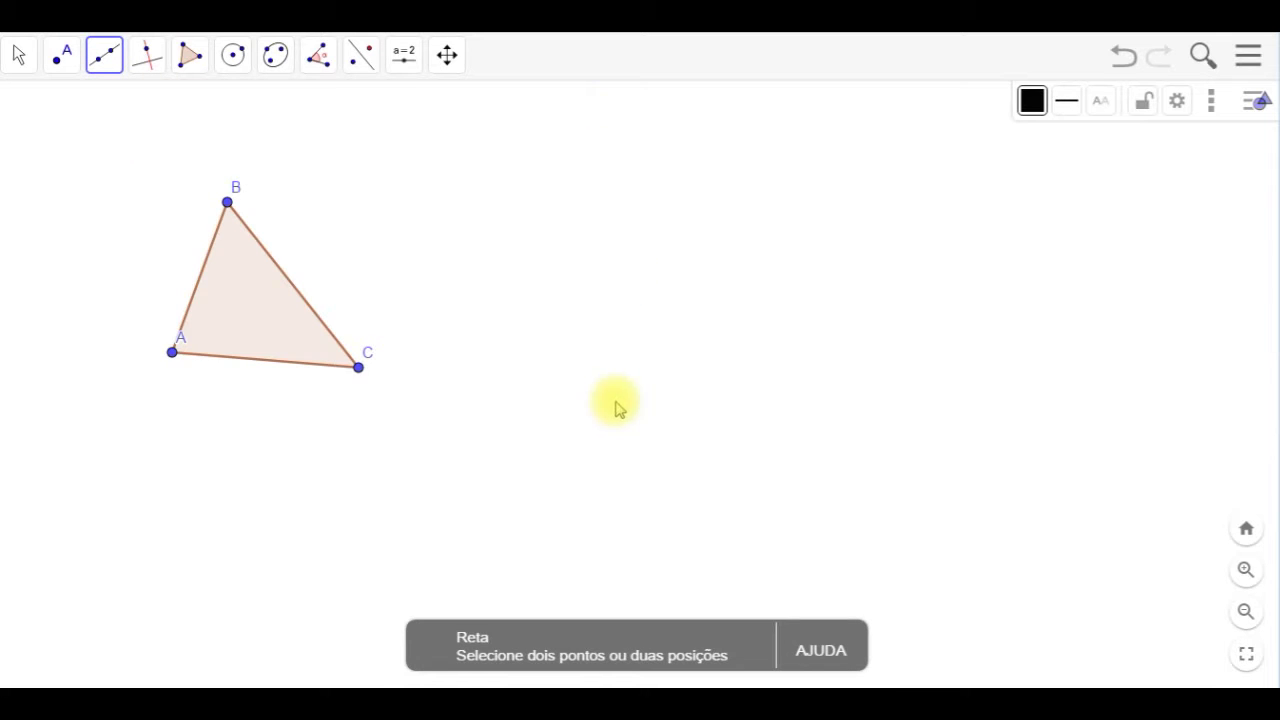
pyautogui.click(595, 533)
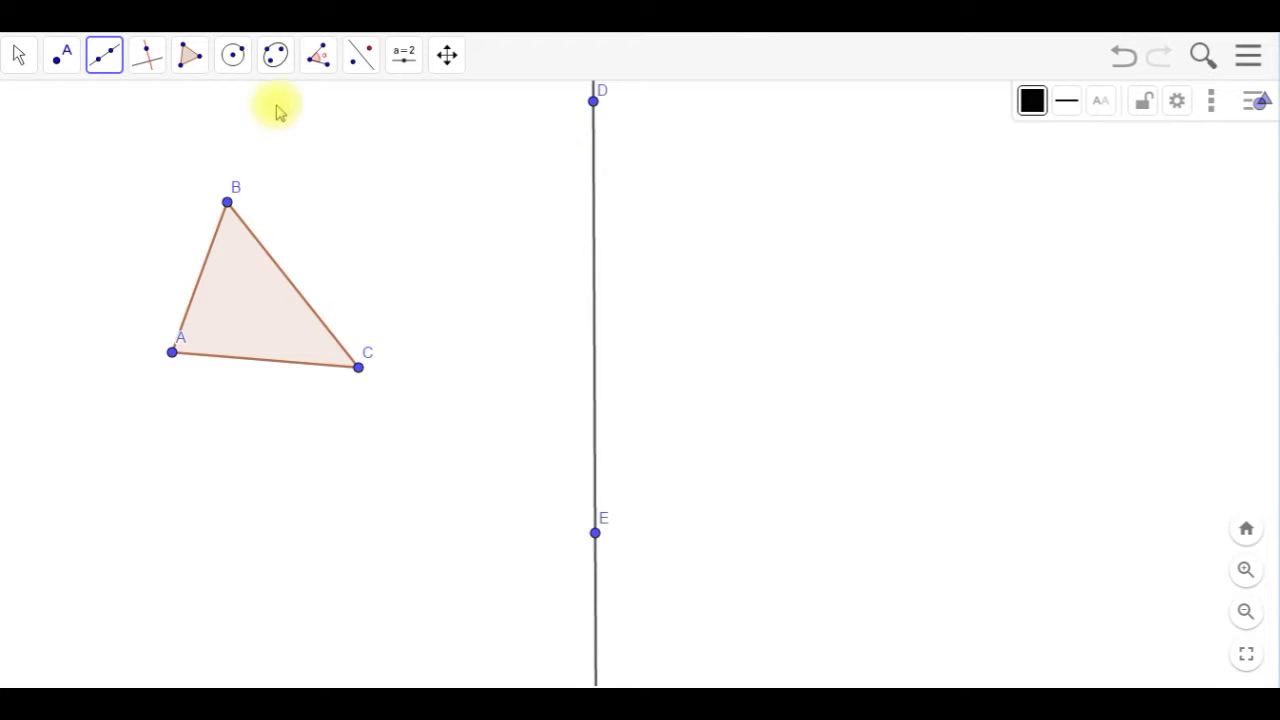
# Reflect triangle ABC across line DE, and move vertex C closer to the line
pyautogui.click(362, 58)
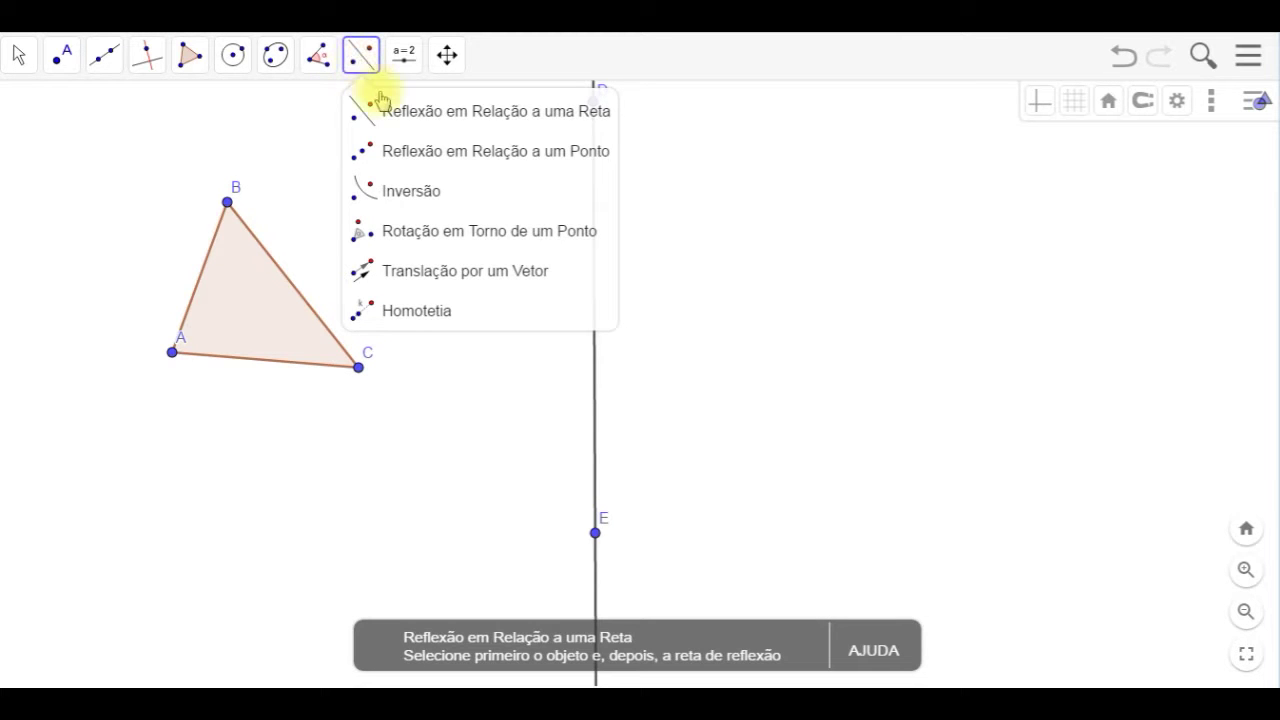
pyautogui.click(443, 118)
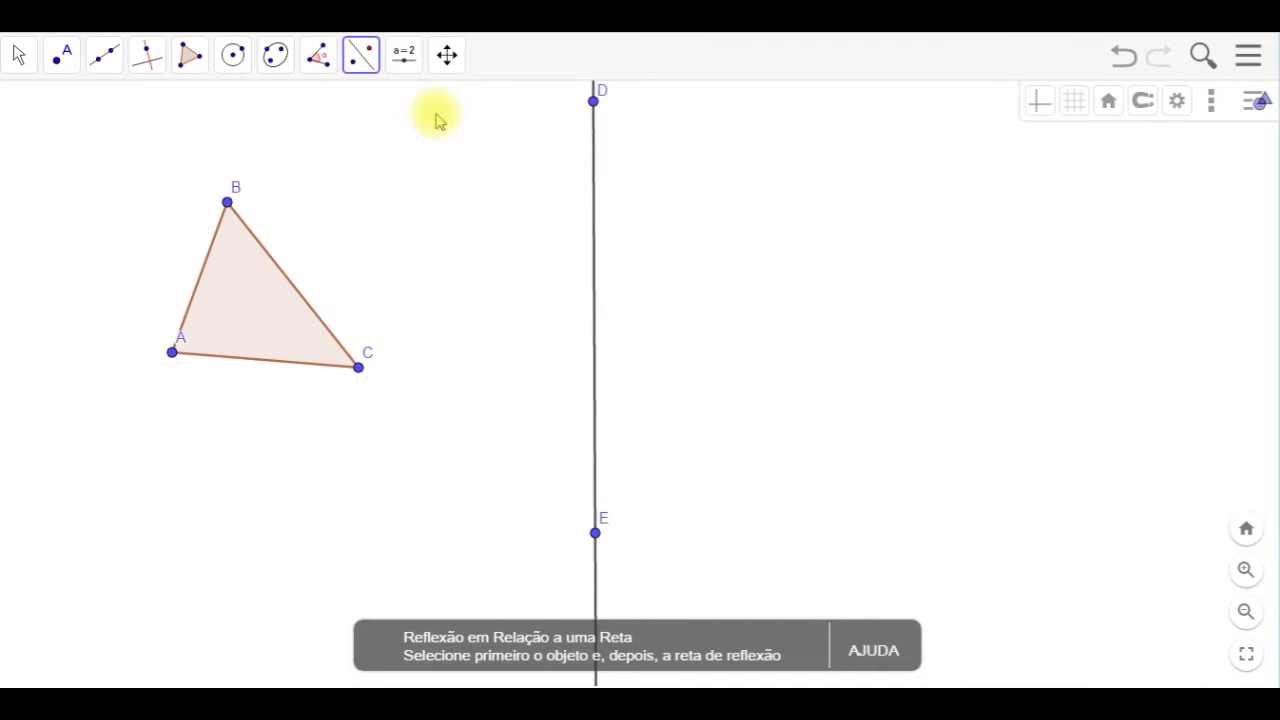
pyautogui.click(249, 291)
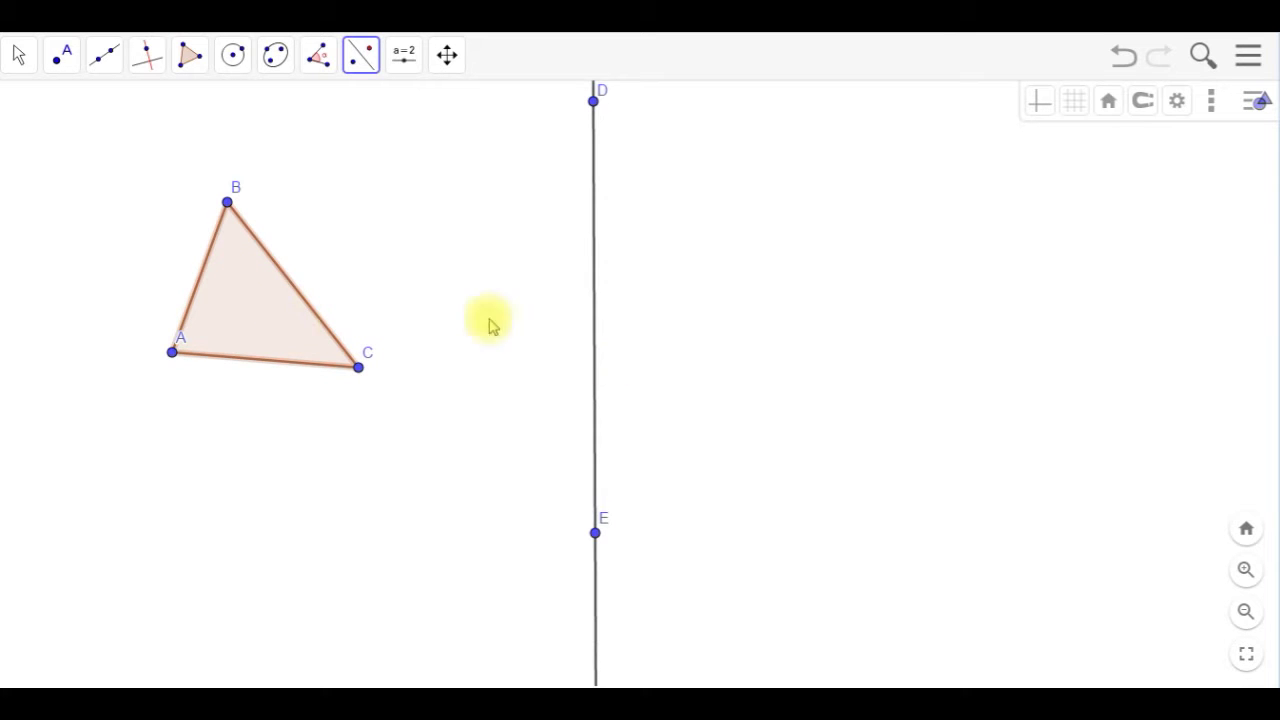
pyautogui.click(595, 272)
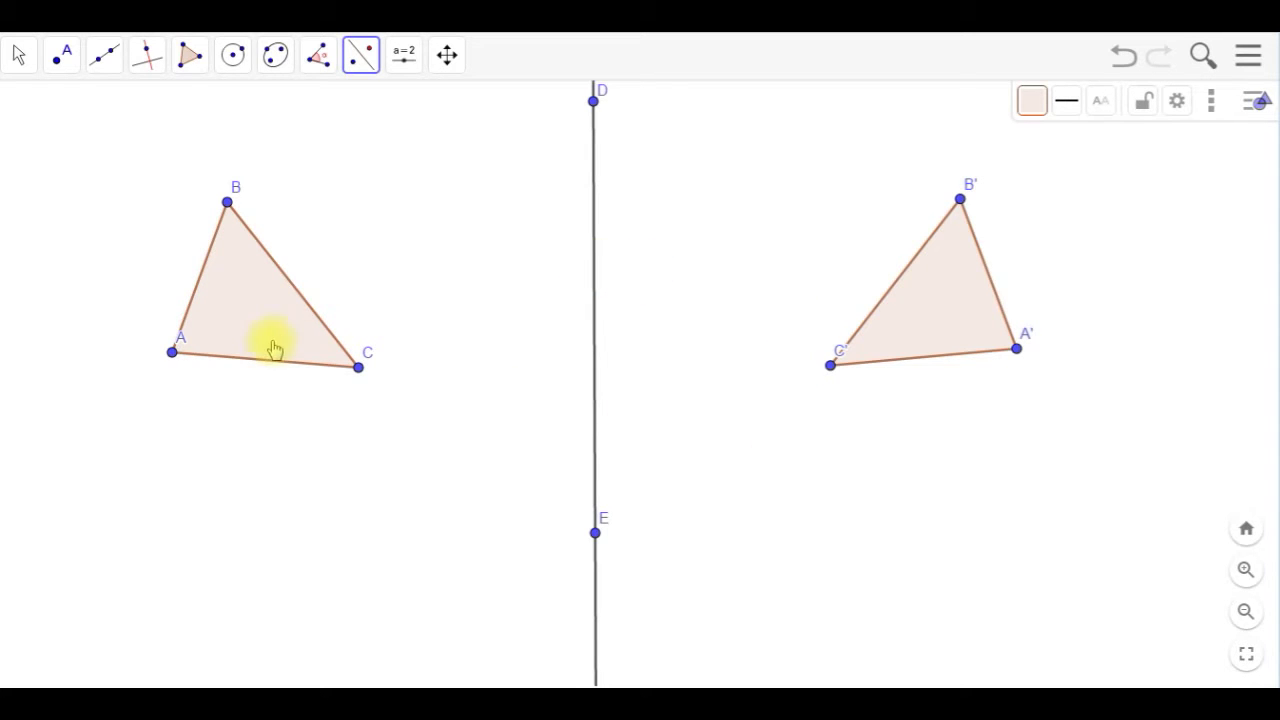
pyautogui.click(24, 55)
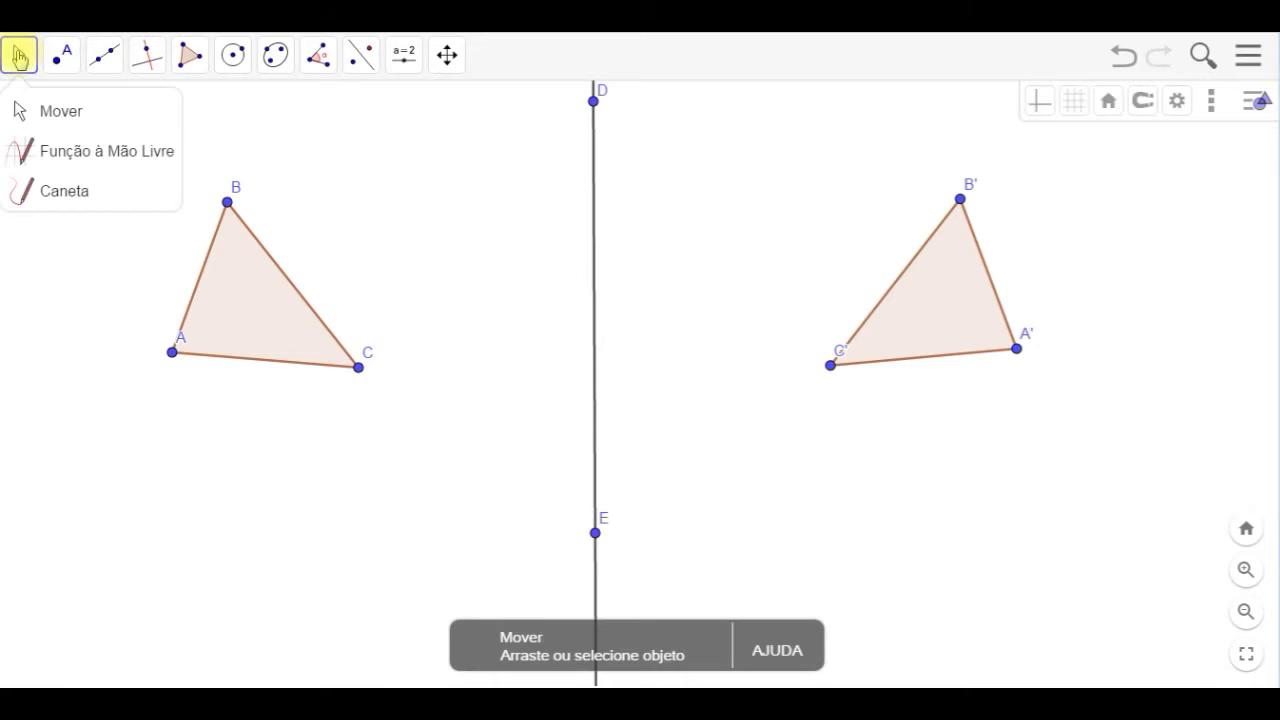
pyautogui.moveTo(357, 381); pyautogui.dragTo(519, 336)
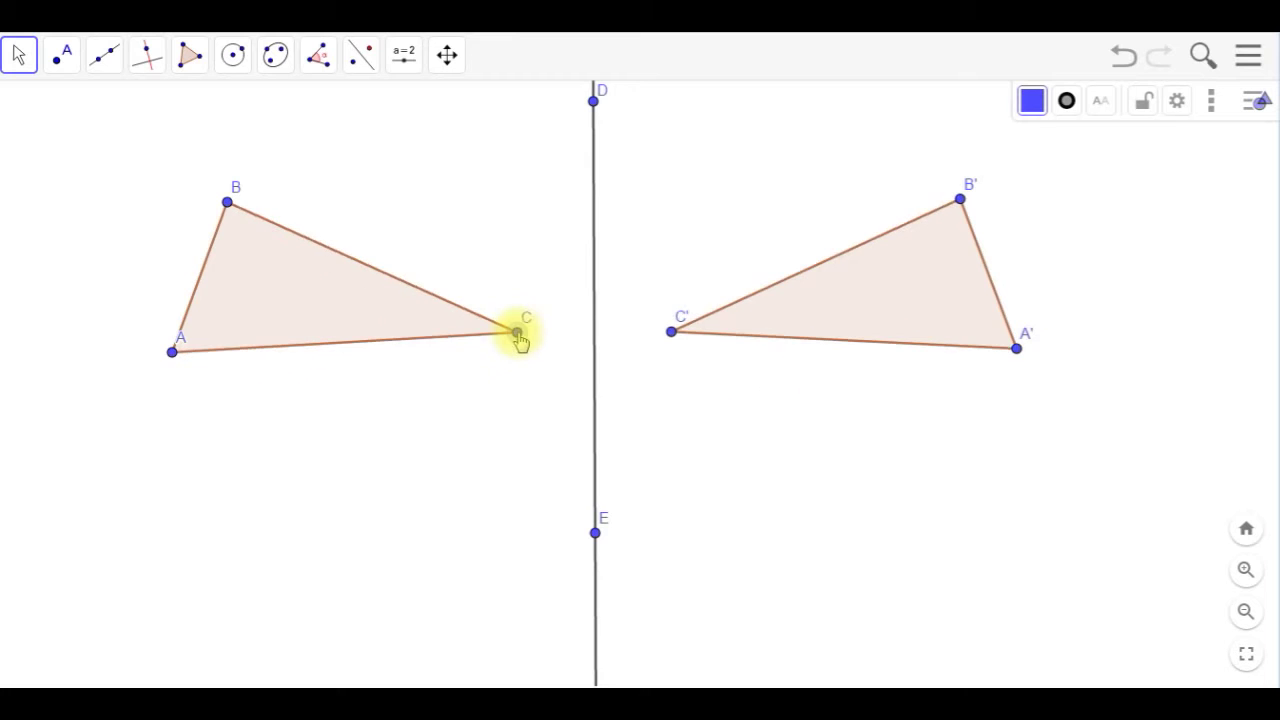
# Draw a segment connecting vertex C to its reflected image C'
pyautogui.click(104, 63)
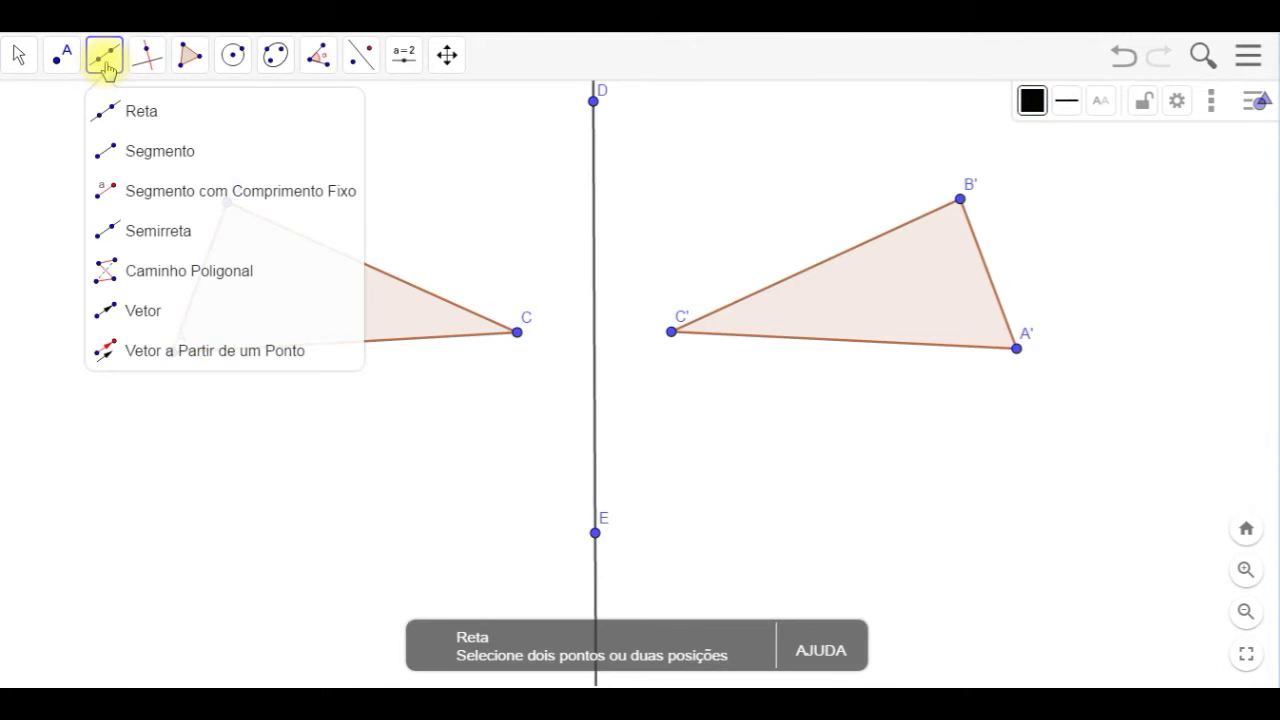
pyautogui.click(147, 153)
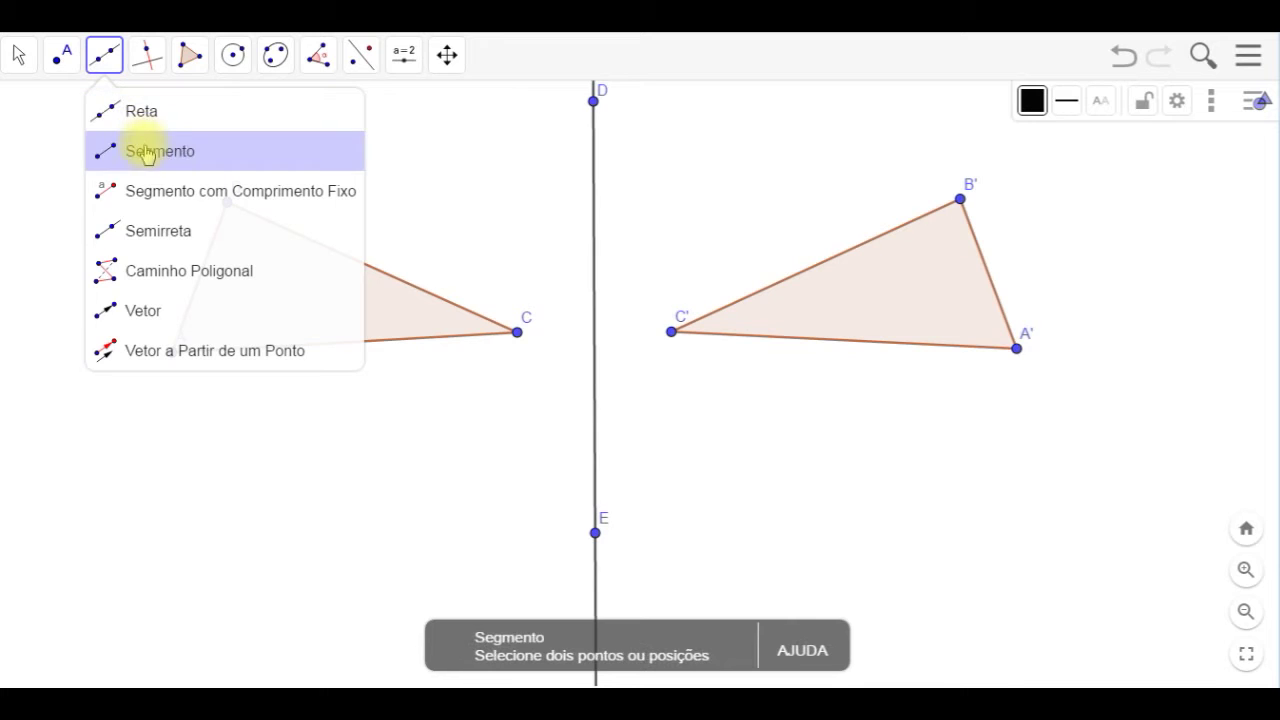
pyautogui.click(517, 333)
pyautogui.click(671, 332)
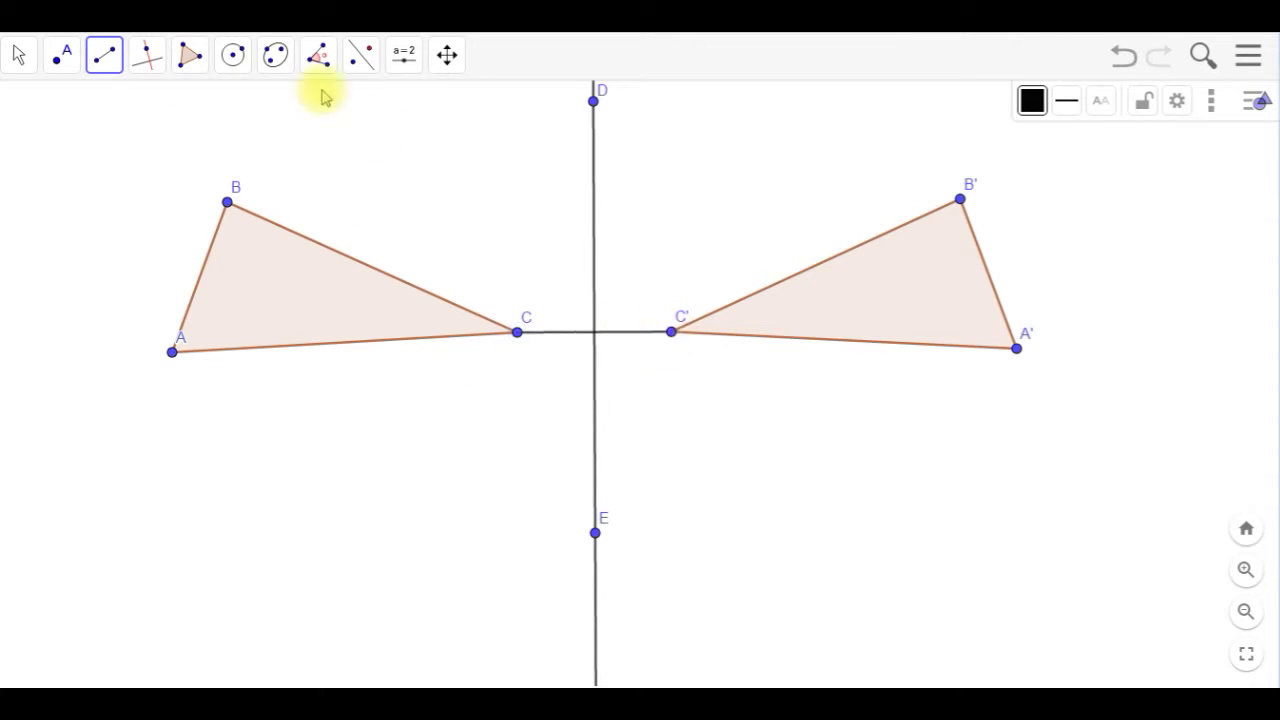
# Mark the intersection point of line DE and segment CC'
pyautogui.click(28, 60)
pyautogui.moveTo(57, 68)
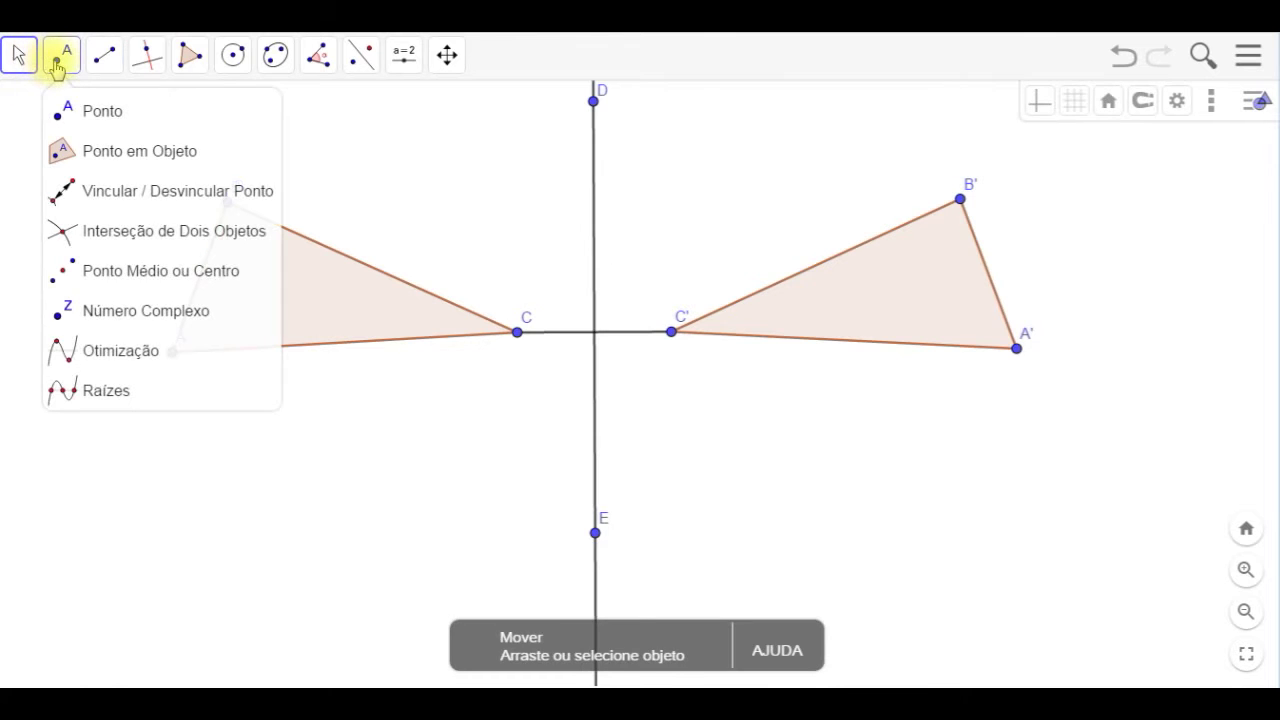
pyautogui.click(57, 66)
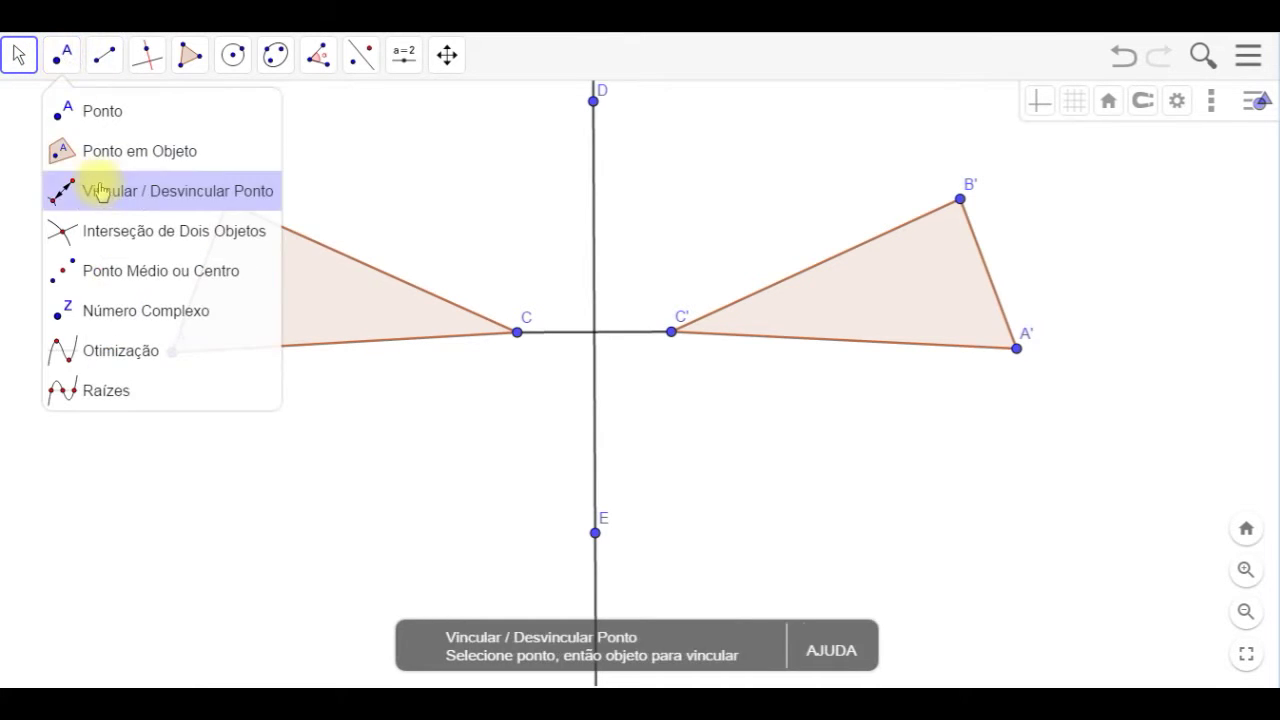
pyautogui.click(125, 230)
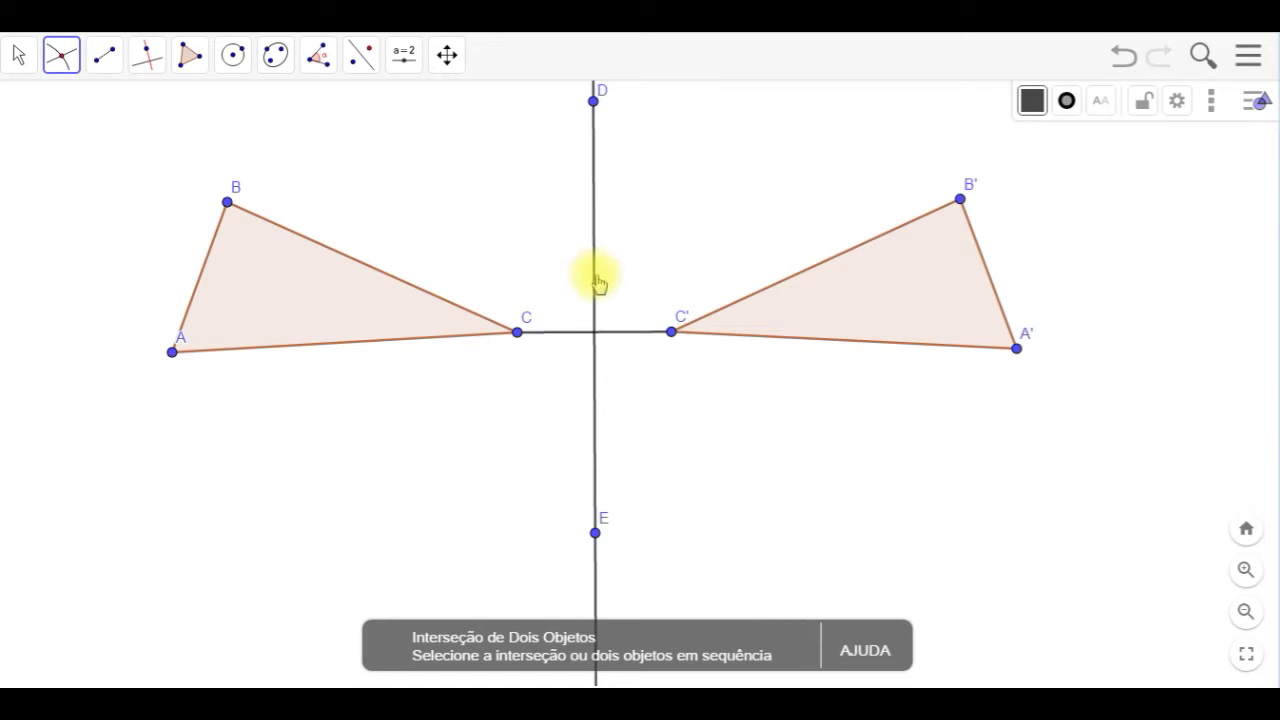
pyautogui.click(596, 281)
pyautogui.click(578, 336)
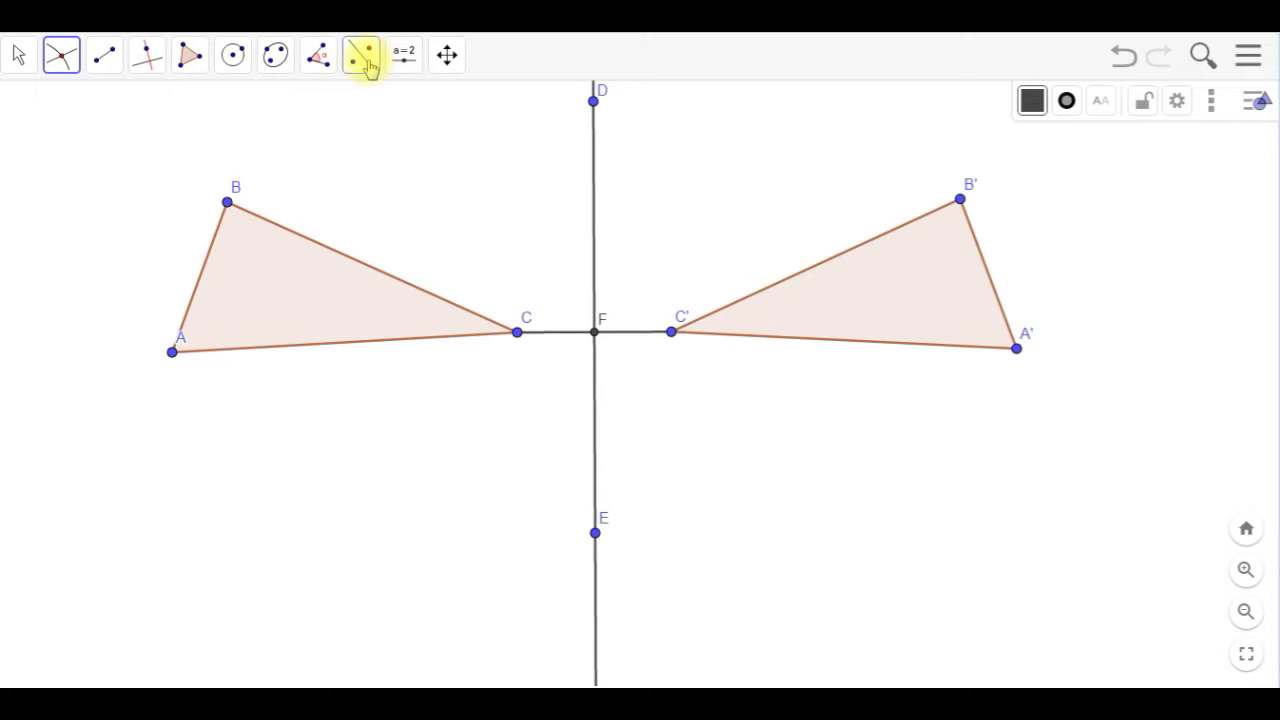
# Measure the distance from C to intersection point F, and place its label below segment CF
pyautogui.click(316, 60)
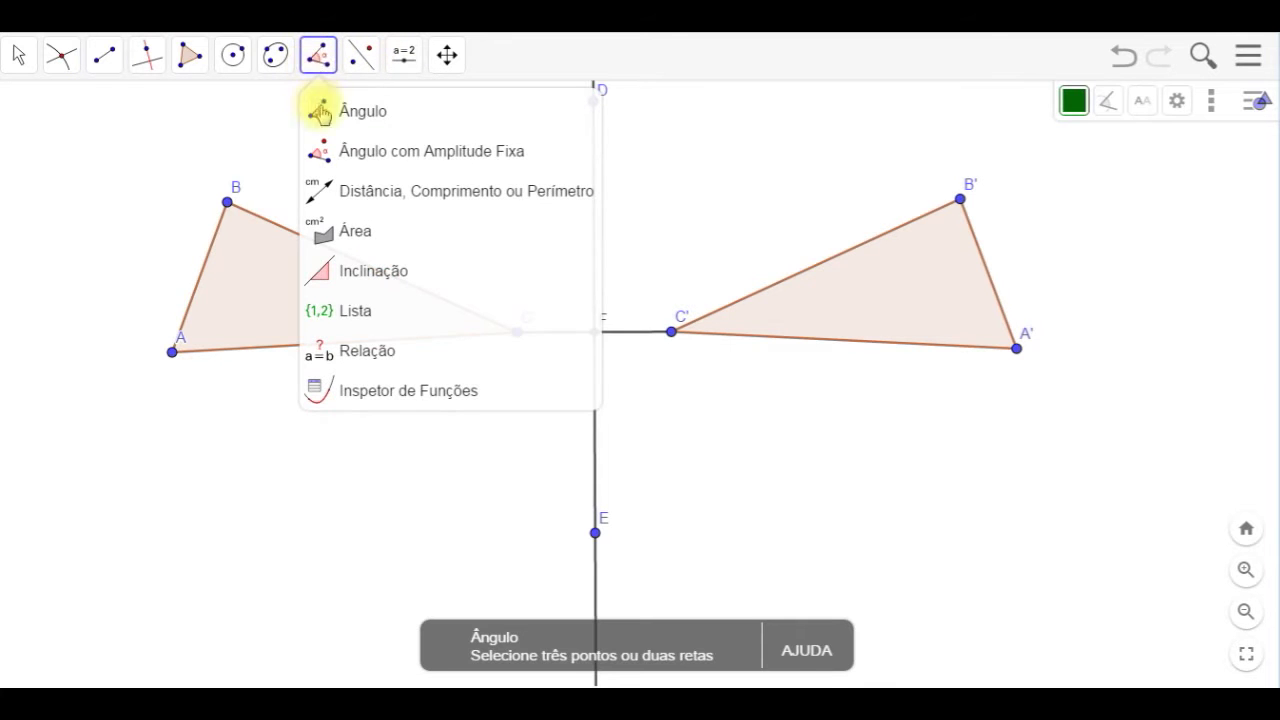
pyautogui.click(380, 197)
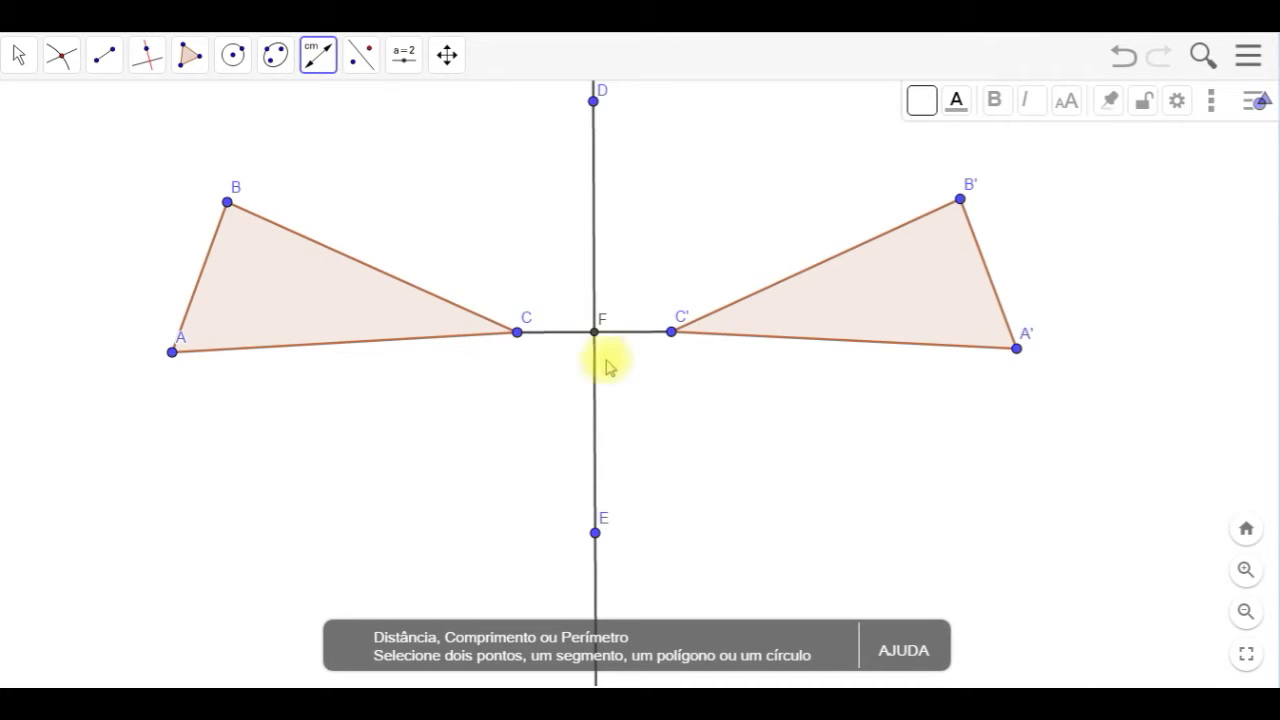
pyautogui.click(535, 337)
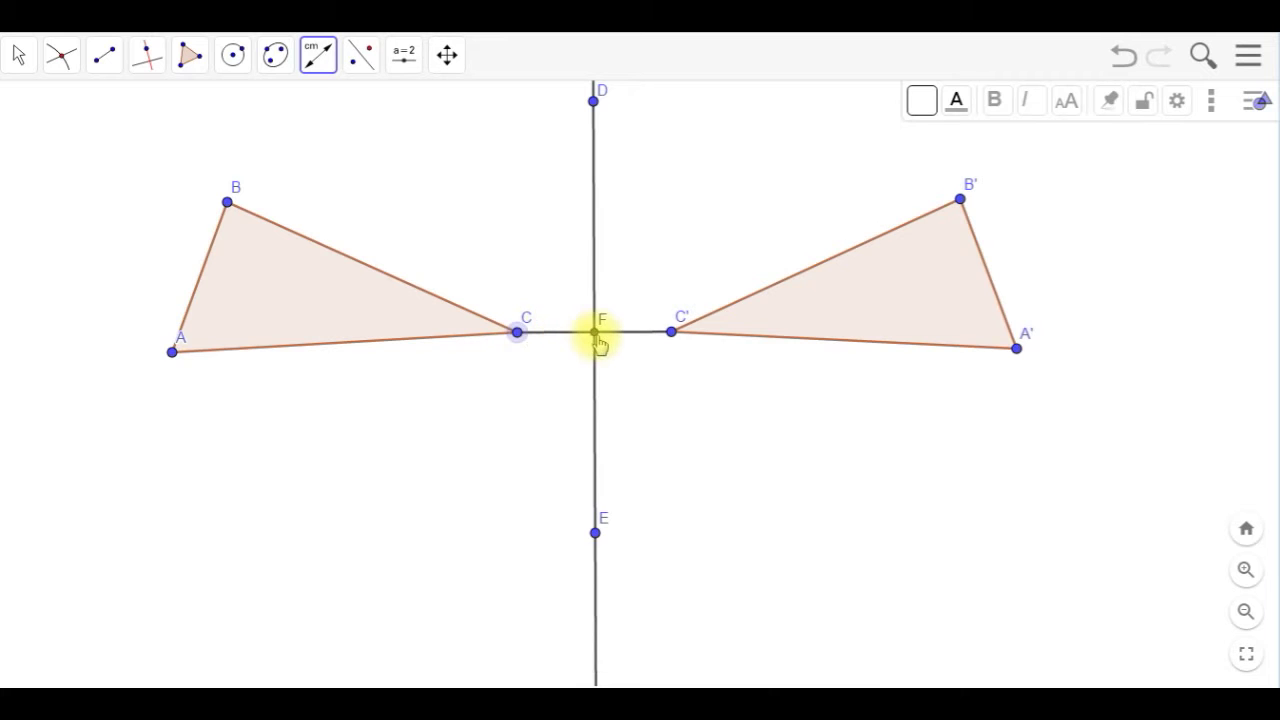
pyautogui.click(596, 335)
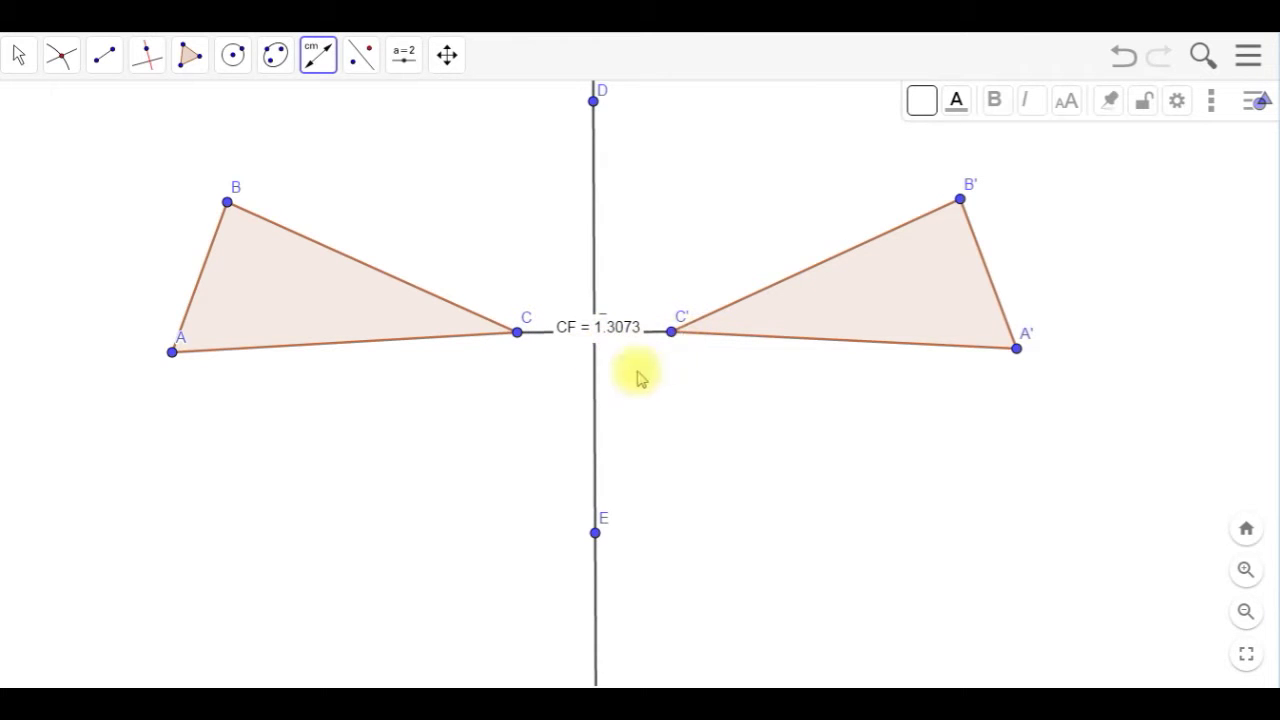
pyautogui.click(16, 60)
pyautogui.click(70, 108)
pyautogui.moveTo(571, 331); pyautogui.dragTo(508, 382)
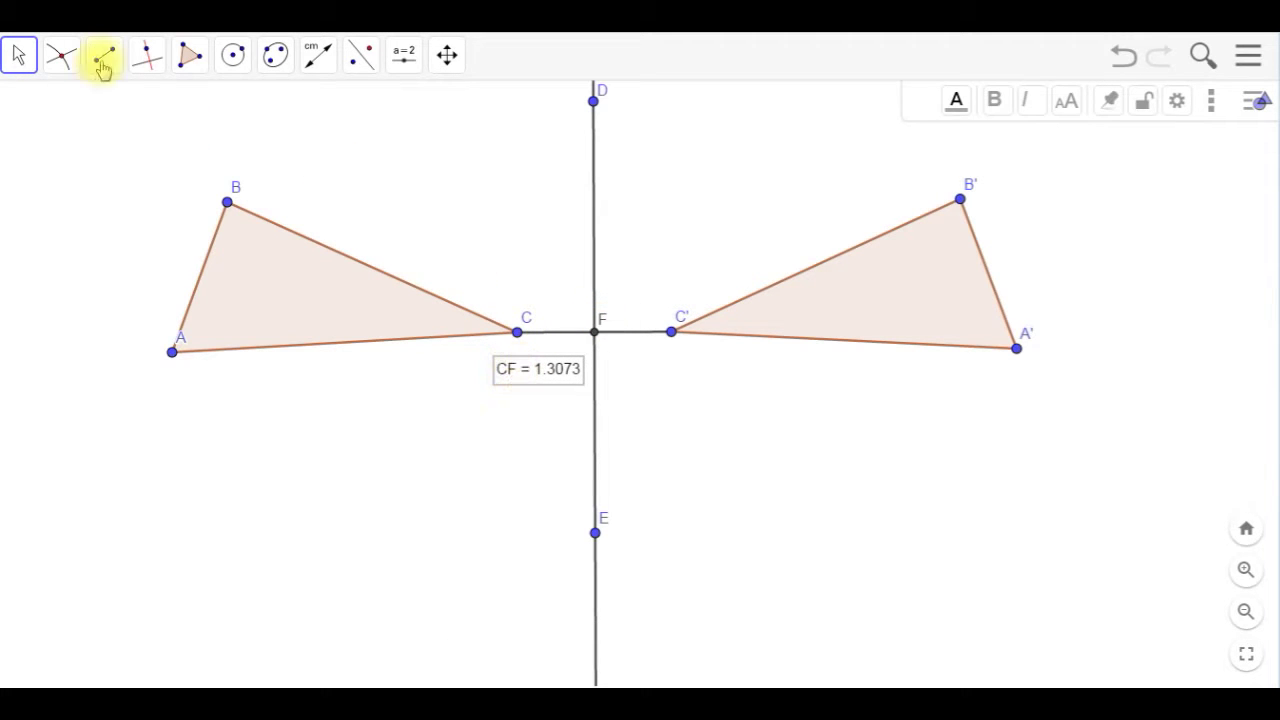
# Measure the distance from C' to intersection point F, and place its label below segment C'F
pyautogui.click(318, 55)
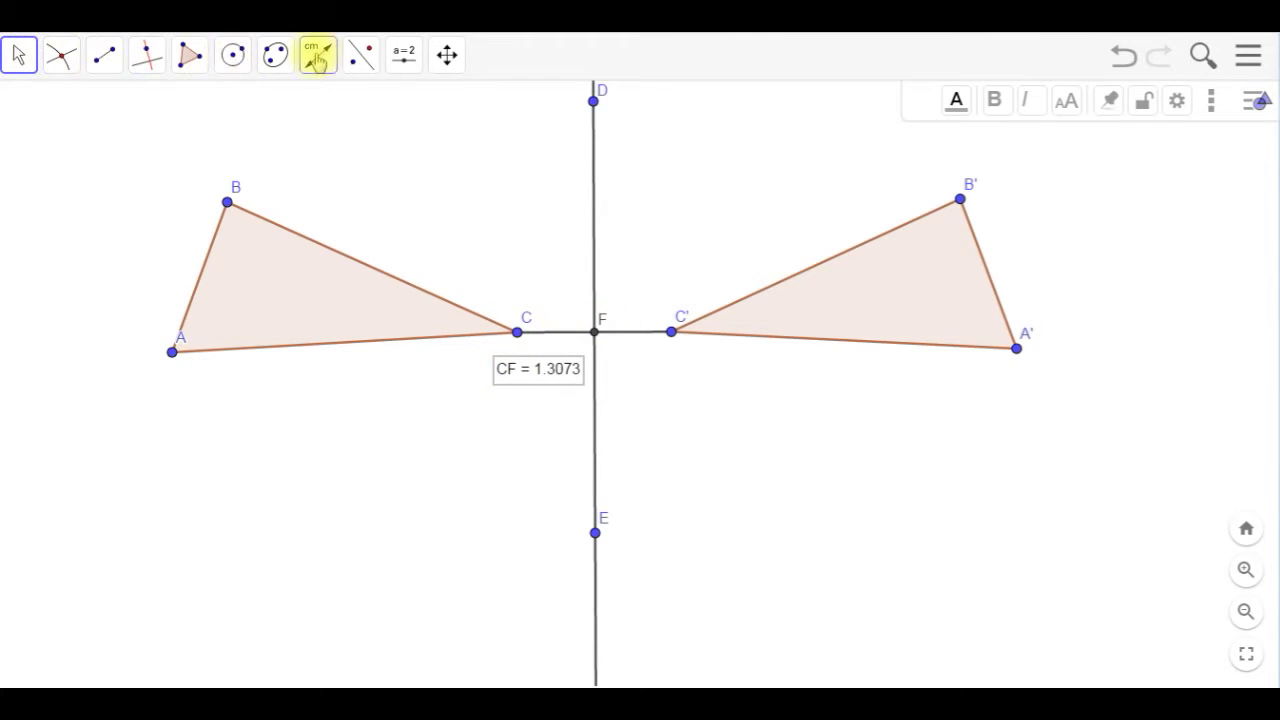
pyautogui.click(672, 332)
pyautogui.click(594, 332)
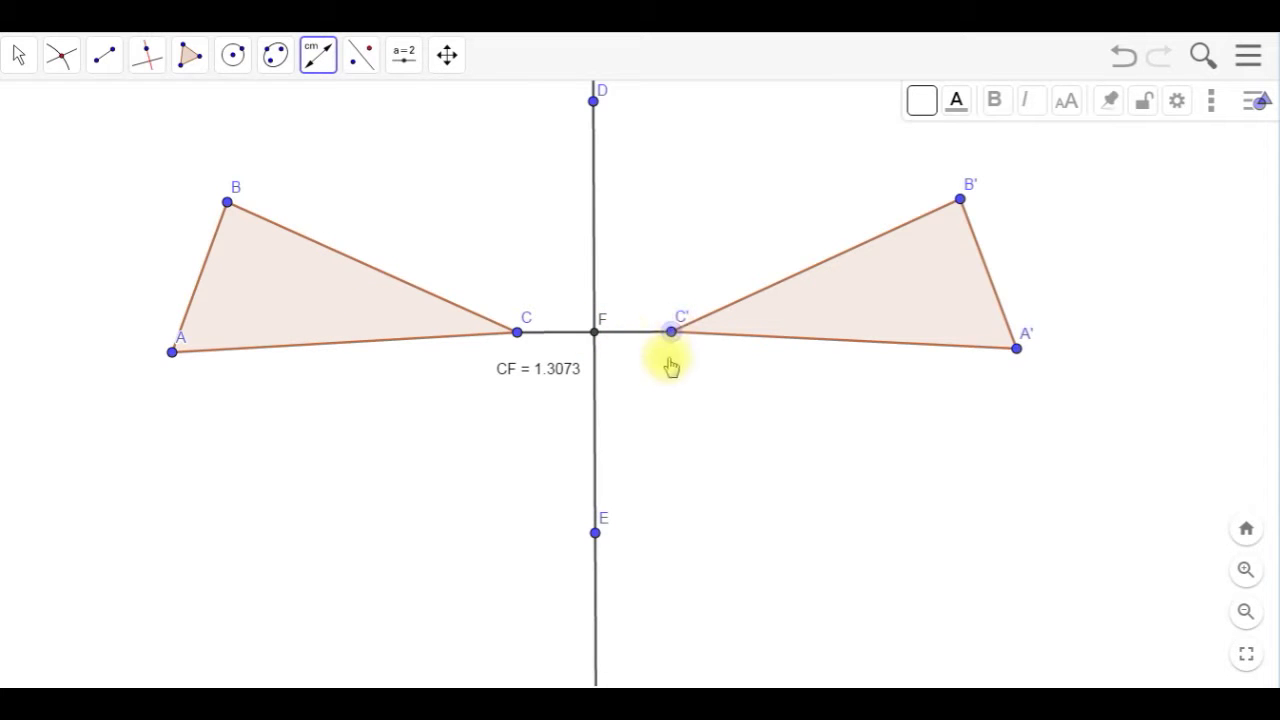
pyautogui.click(16, 60)
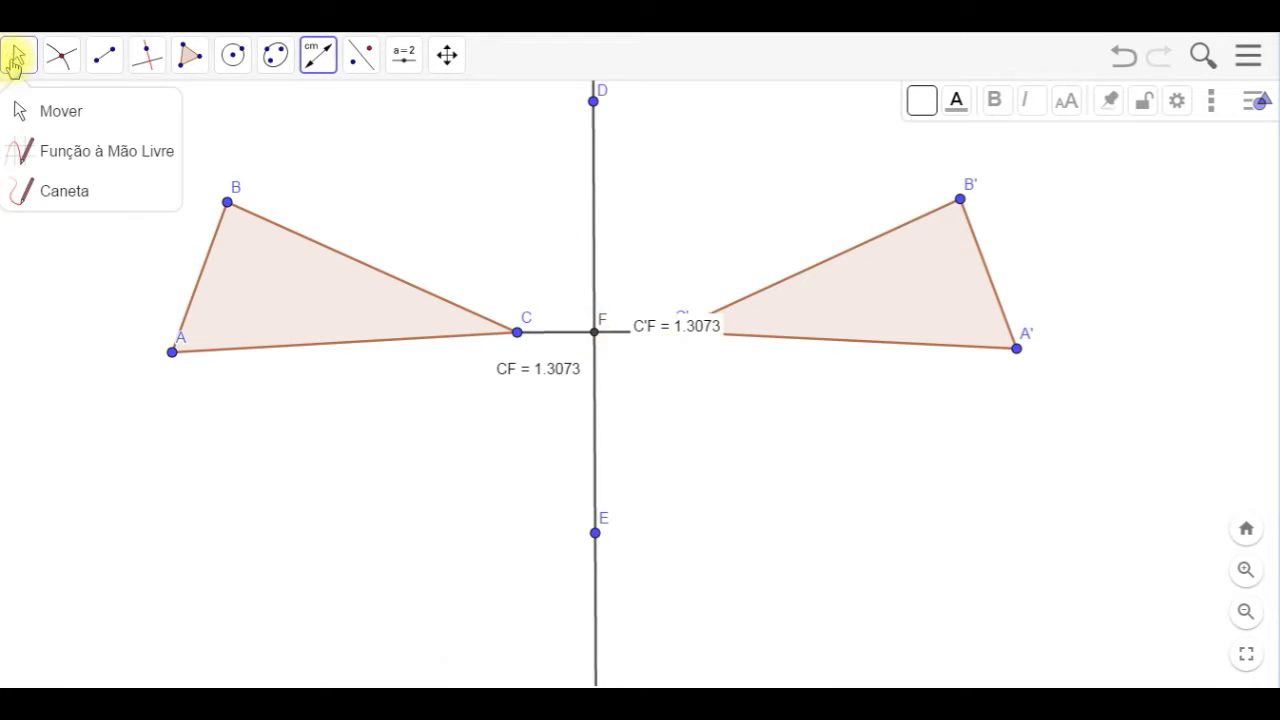
pyautogui.click(100, 112)
pyautogui.moveTo(677, 325); pyautogui.dragTo(674, 380)
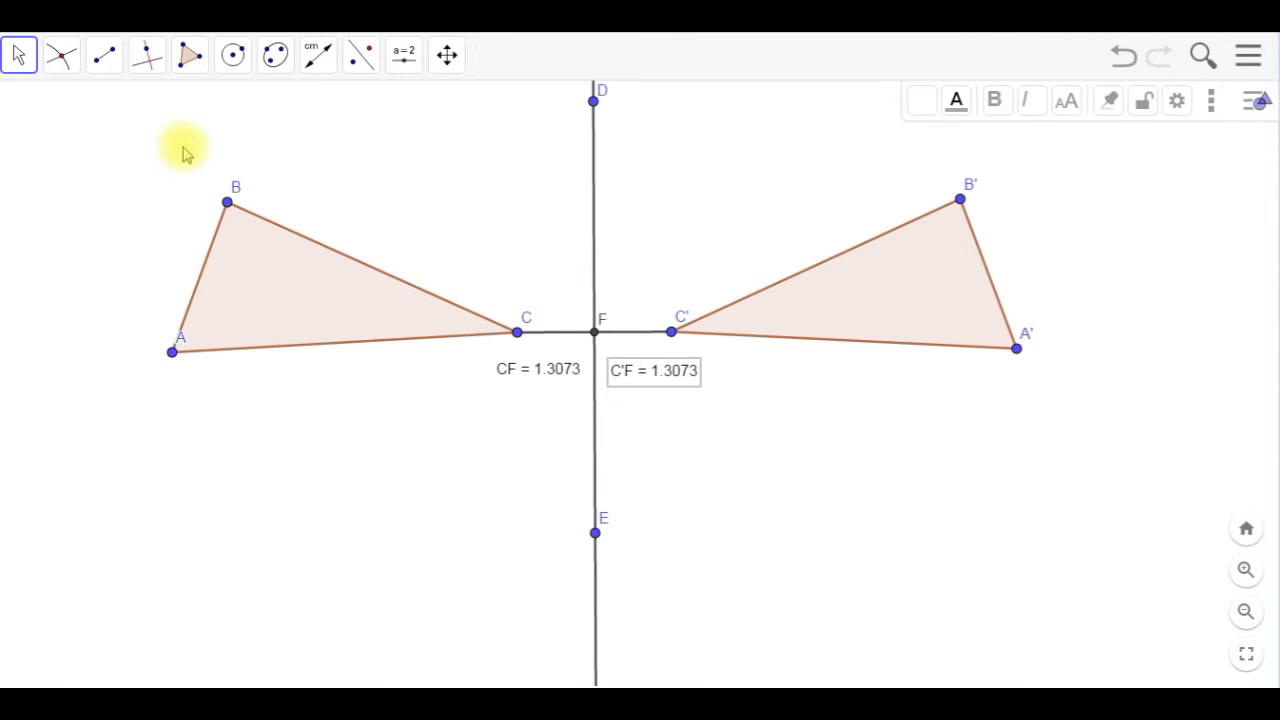
# Select the entire construction, including both triangles, the line and the measurements, and delete it
pyautogui.moveTo(131, 134); pyautogui.dragTo(1125, 335)
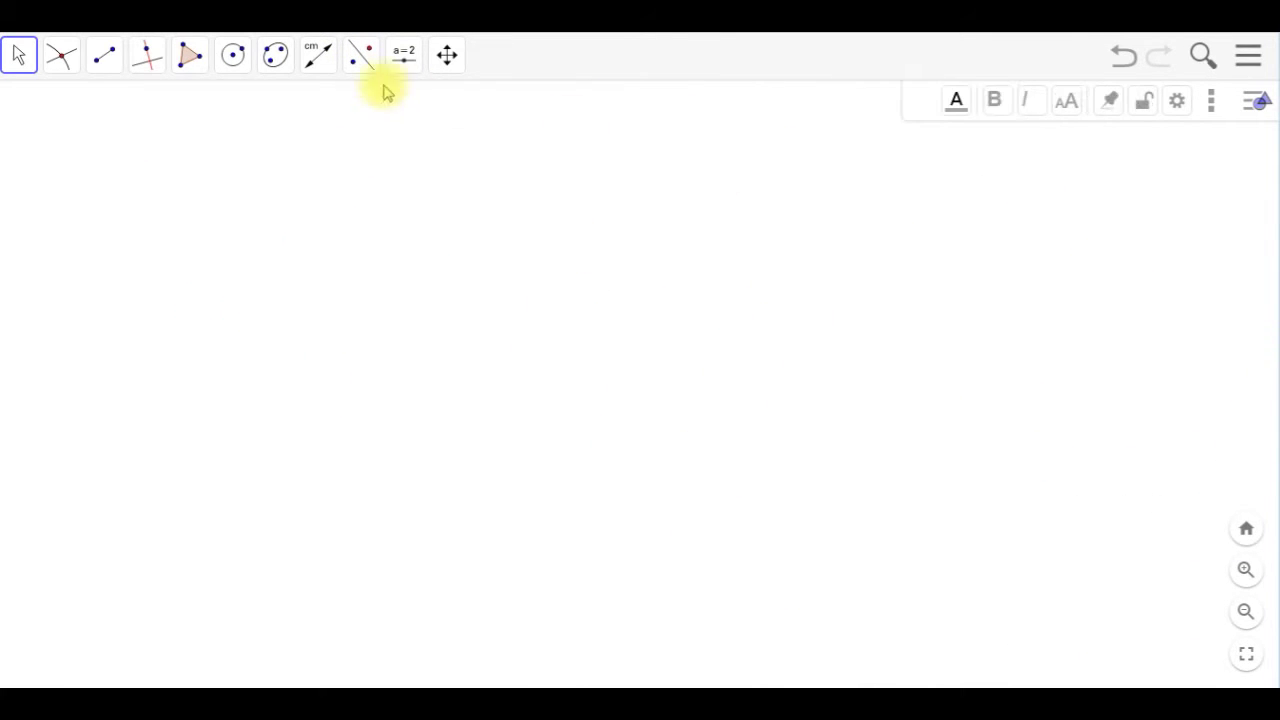
# Draw a closed five-vertex polygon in the left half of the empty canvas with the Polygon tool
pyautogui.click(358, 56)
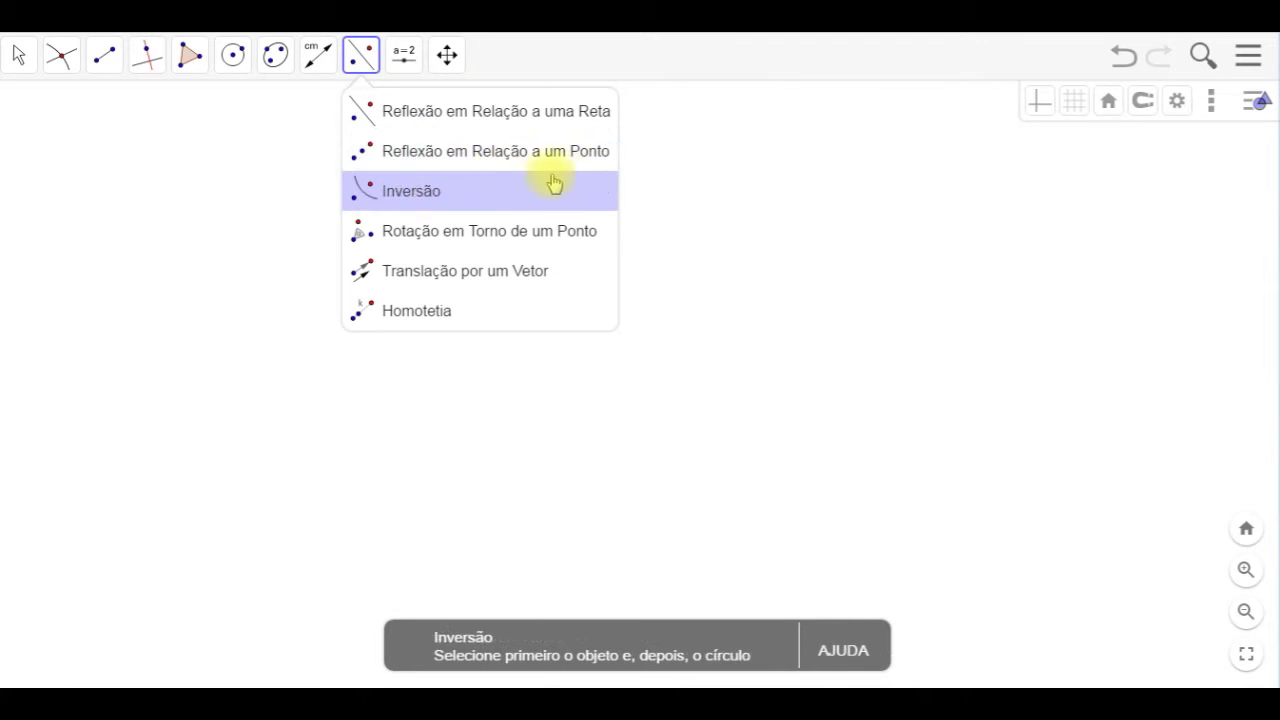
pyautogui.moveTo(186, 55)
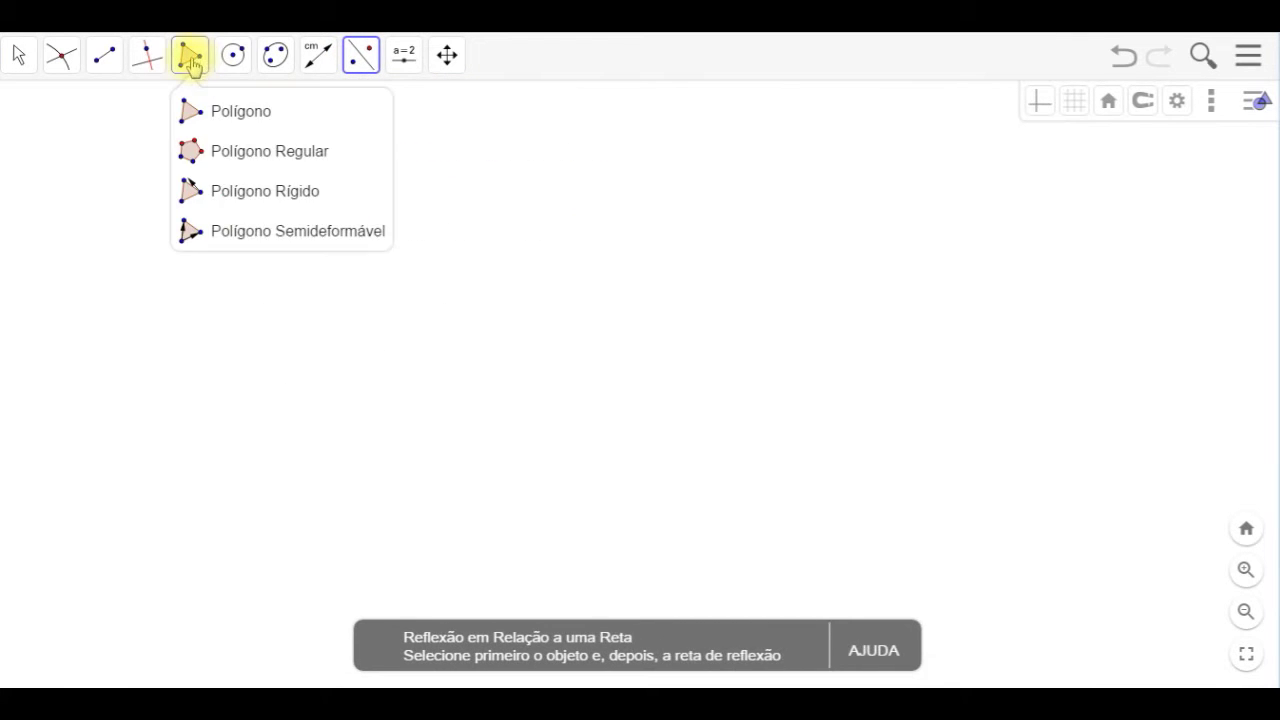
pyautogui.click(220, 112)
pyautogui.click(188, 56)
pyautogui.click(224, 120)
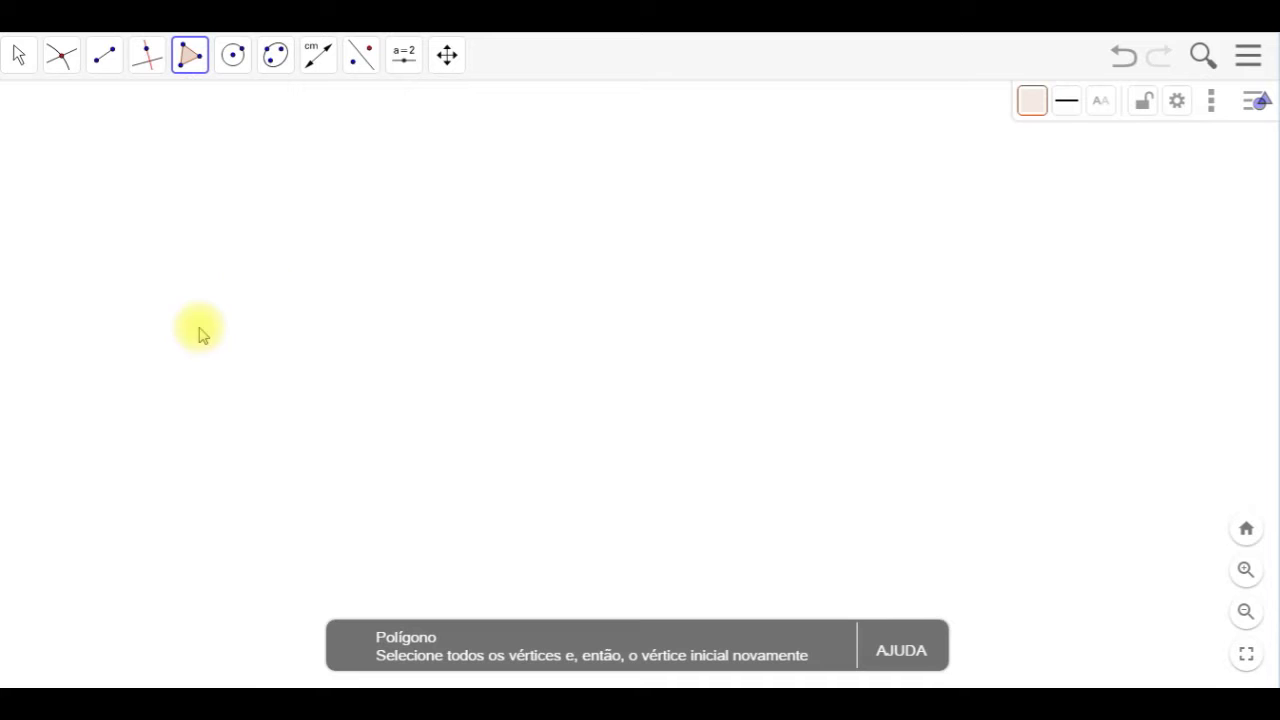
pyautogui.click(140, 334)
pyautogui.click(244, 186)
pyautogui.click(401, 345)
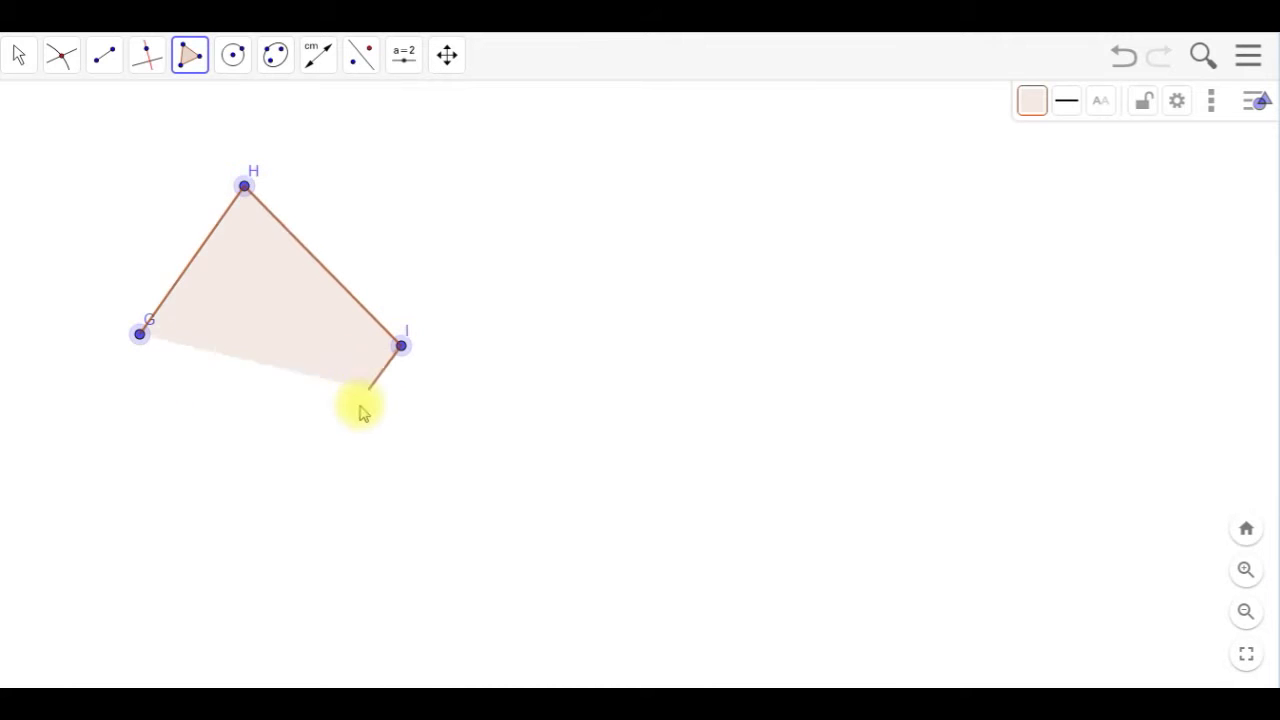
pyautogui.click(259, 497)
pyautogui.click(113, 423)
pyautogui.click(140, 334)
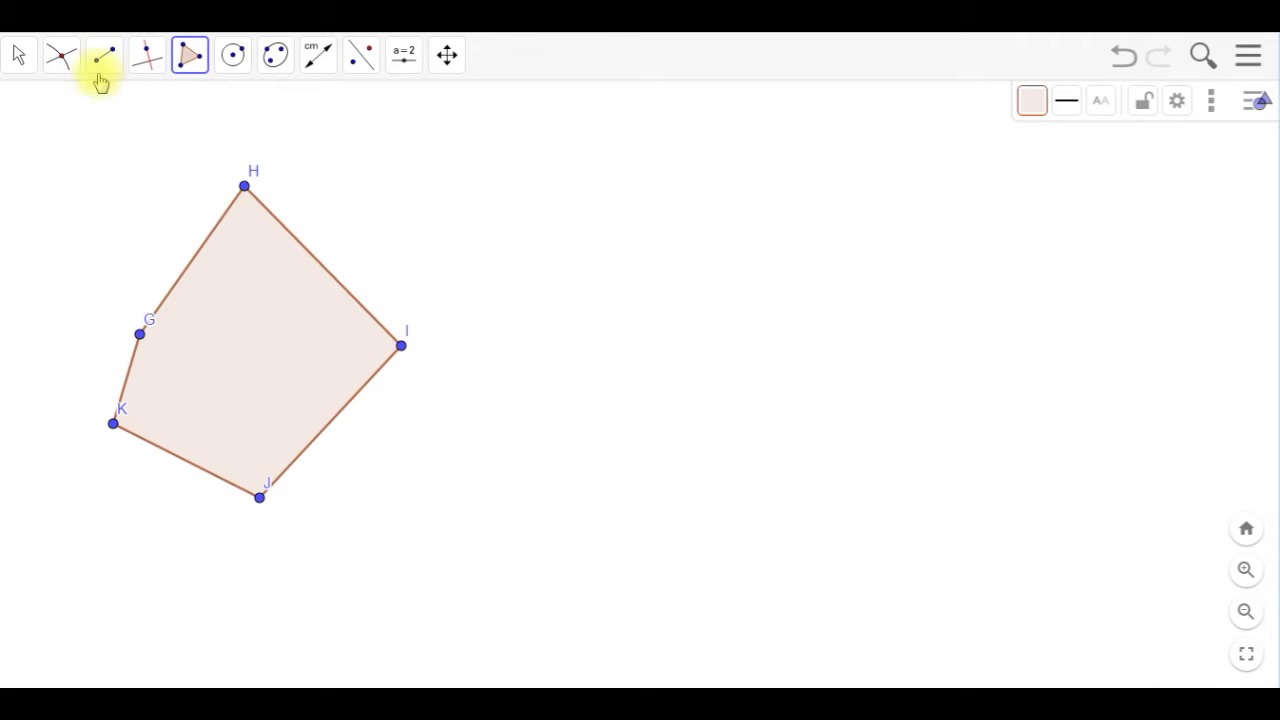
# Place a free point near the middle of the canvas, to the right of the pentagon and level with vertex I
pyautogui.click(18, 55)
pyautogui.moveTo(58, 56)
pyautogui.click(88, 118)
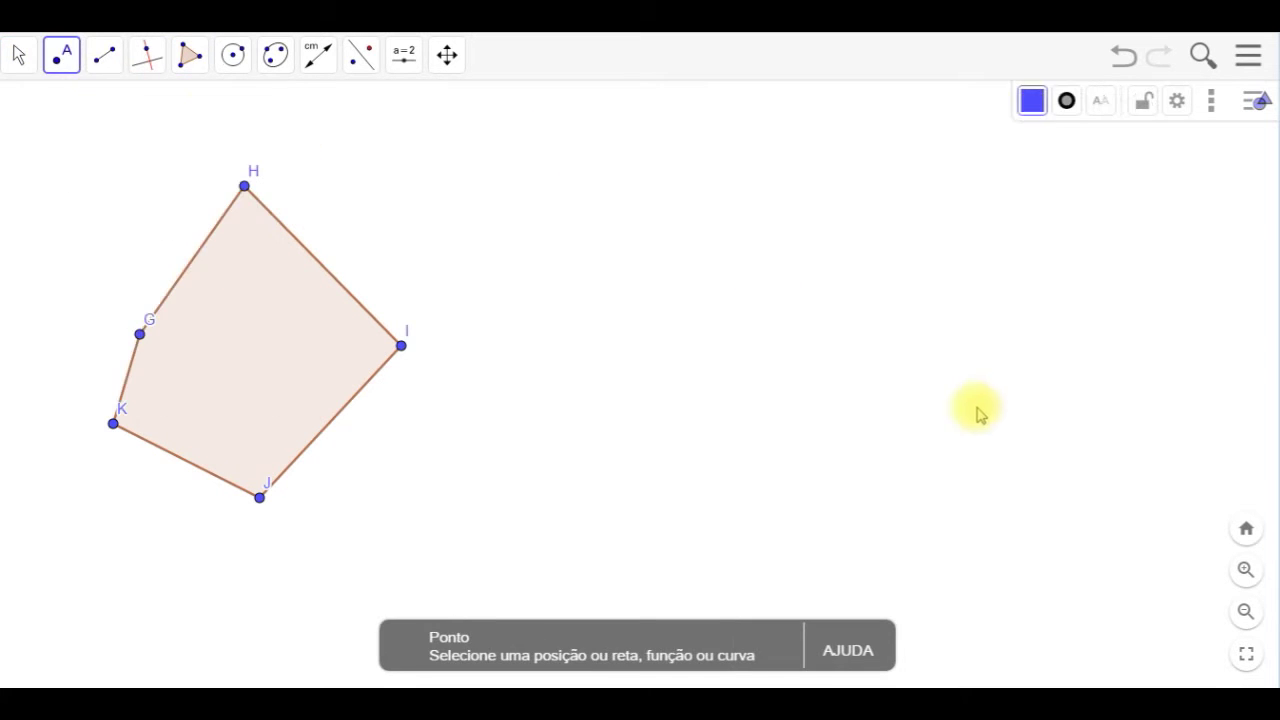
pyautogui.click(682, 344)
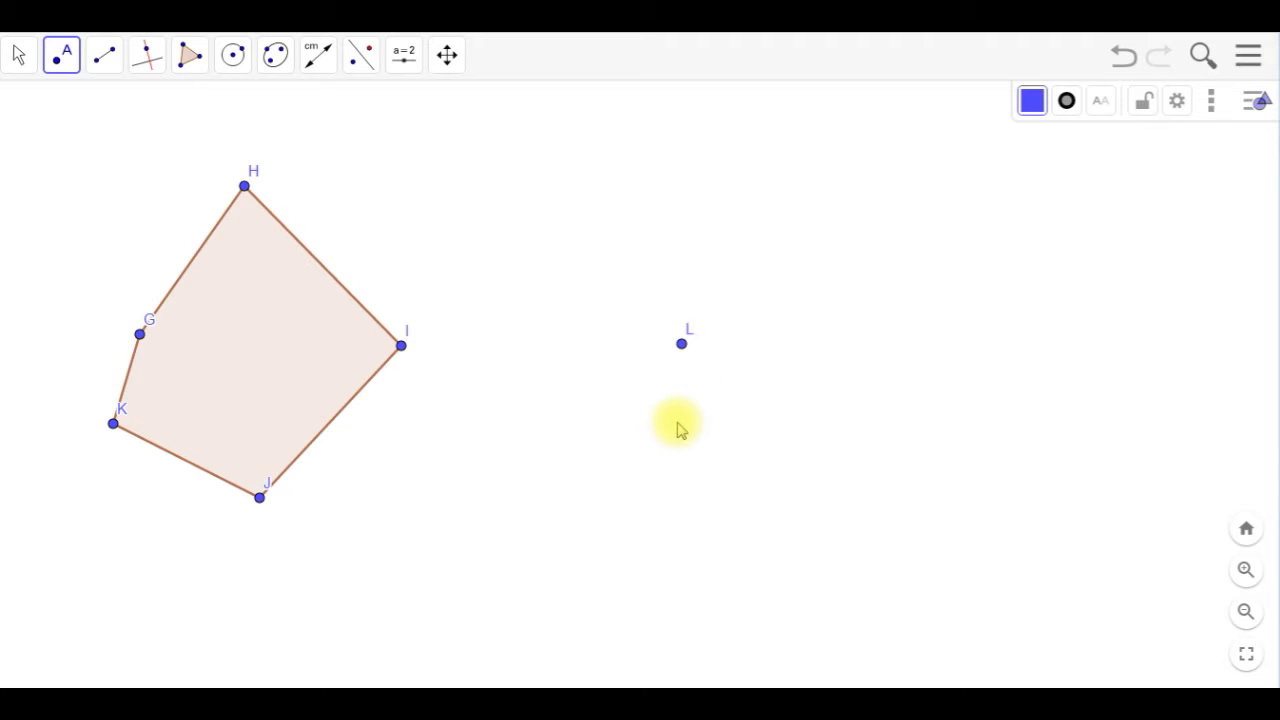
# Reflect the pentagon about point L with the Reflect about Point tool (Reflexão em Relação a um Ponto)
pyautogui.click(361, 58)
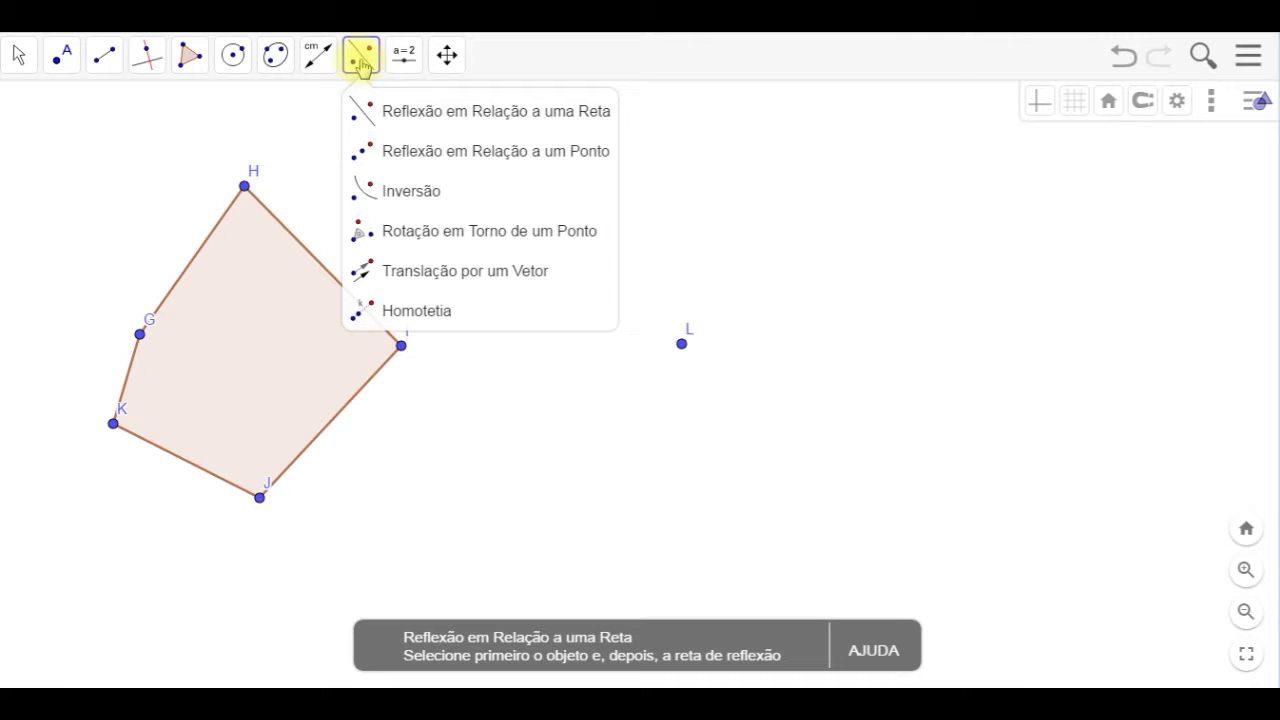
pyautogui.click(463, 158)
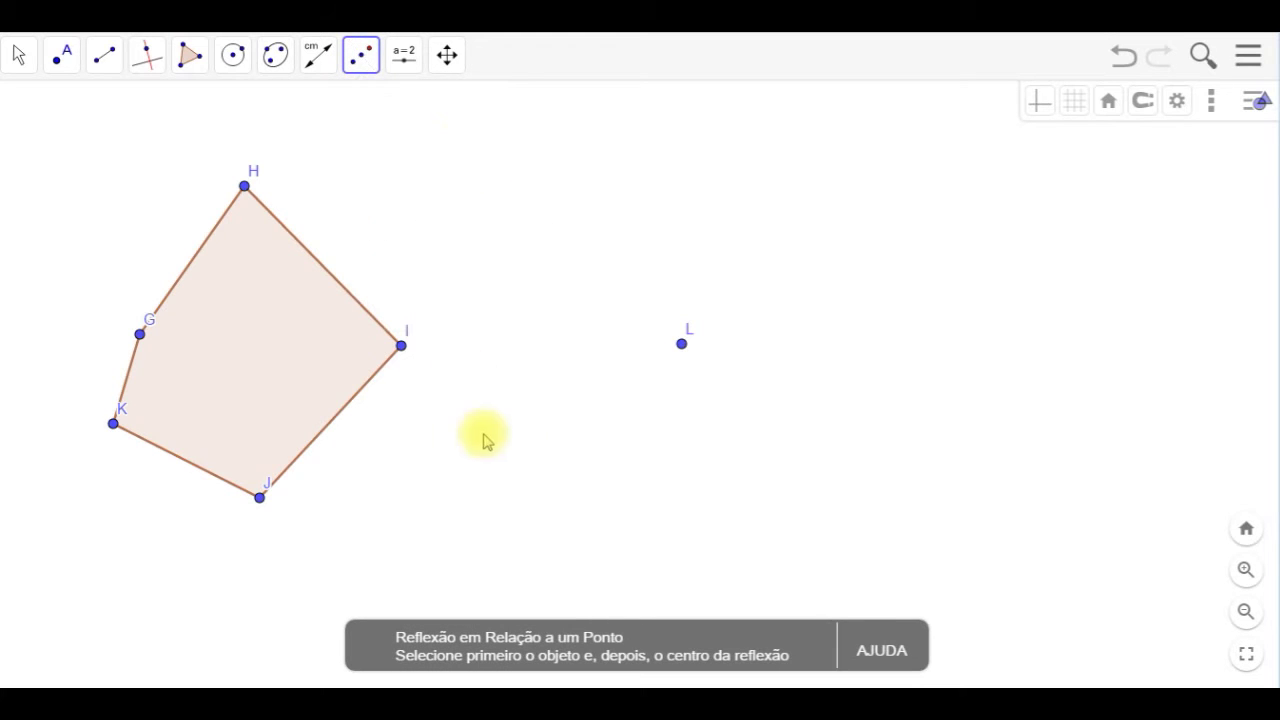
pyautogui.click(282, 358)
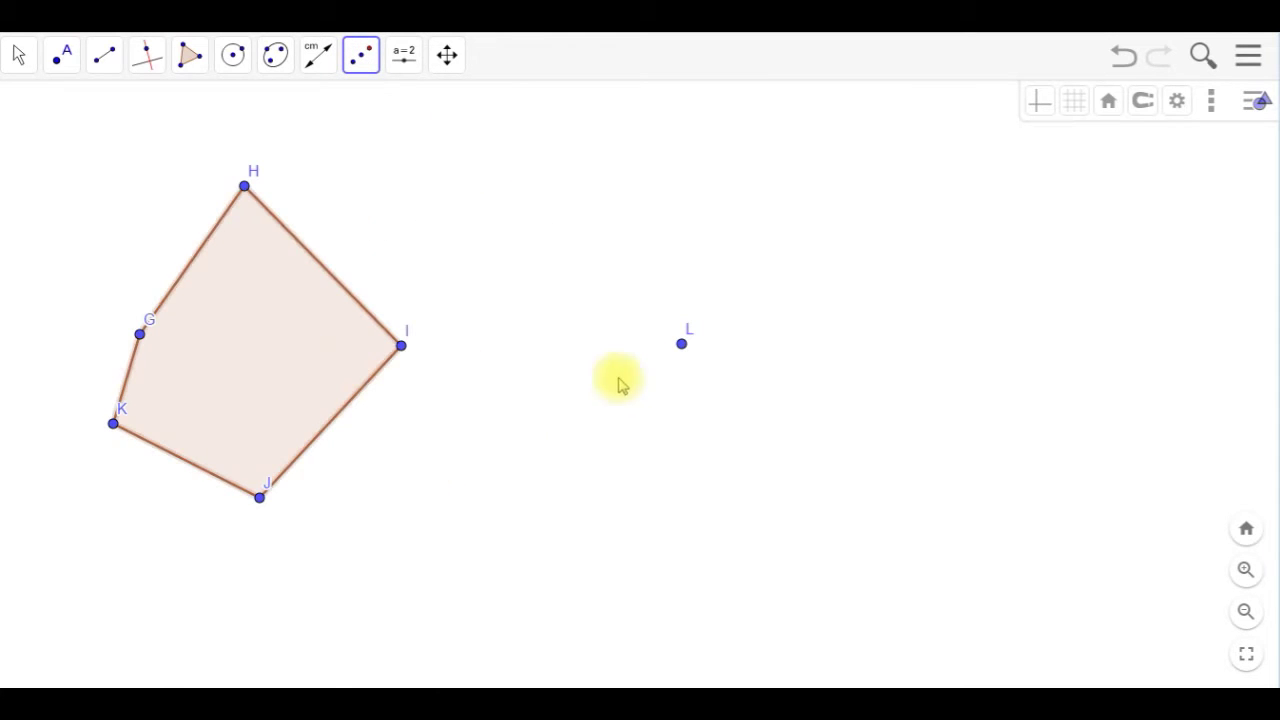
pyautogui.click(682, 345)
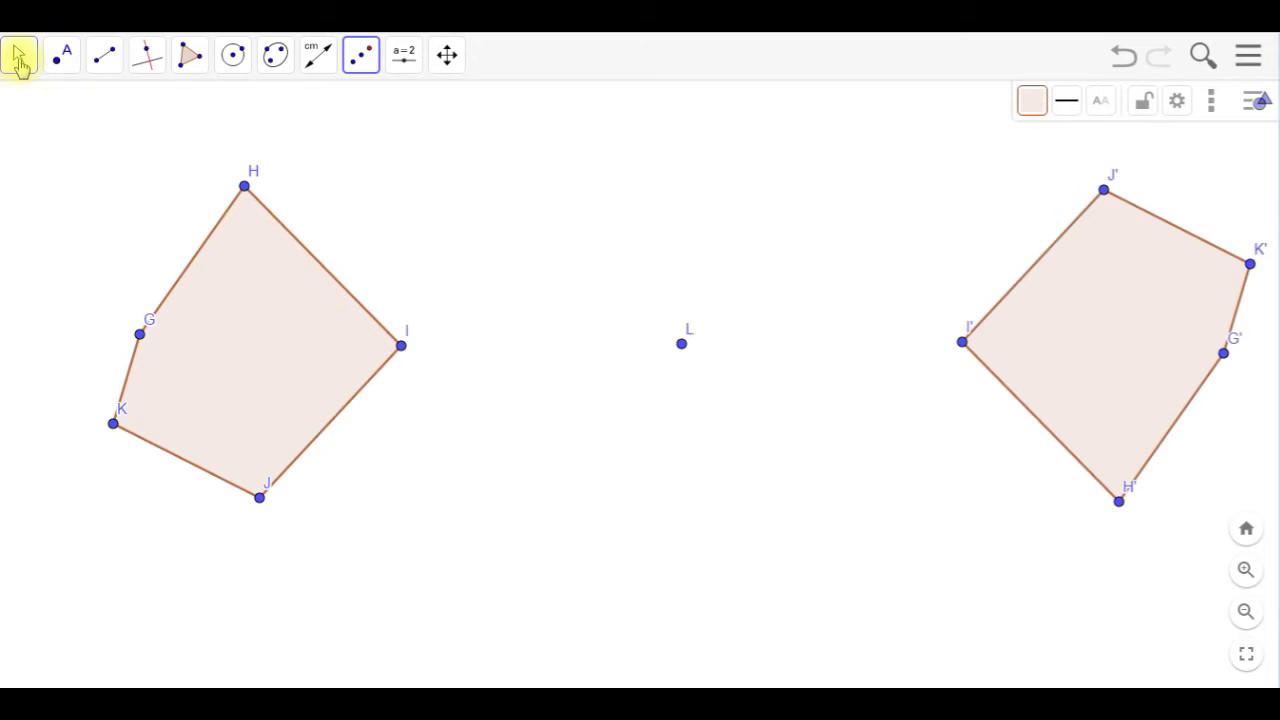
pyautogui.click(19, 60)
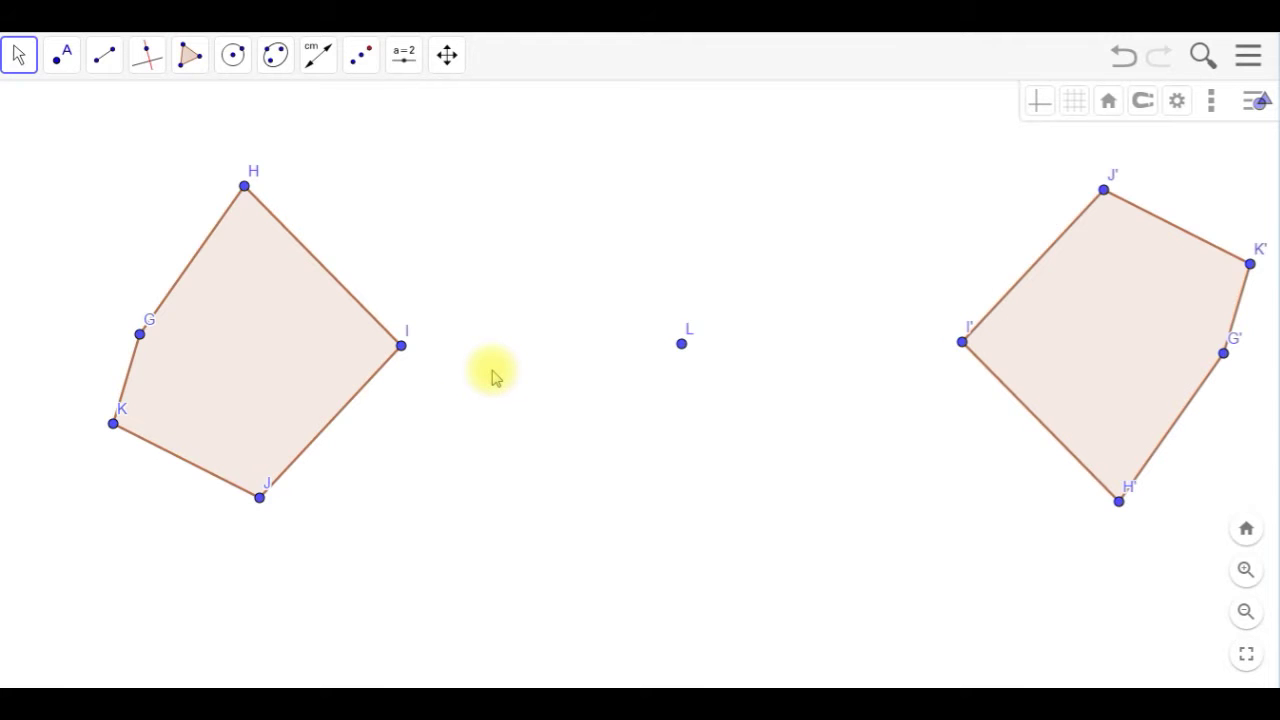
# Draw a segment joining vertex J to its reflected image J'
pyautogui.click(102, 66)
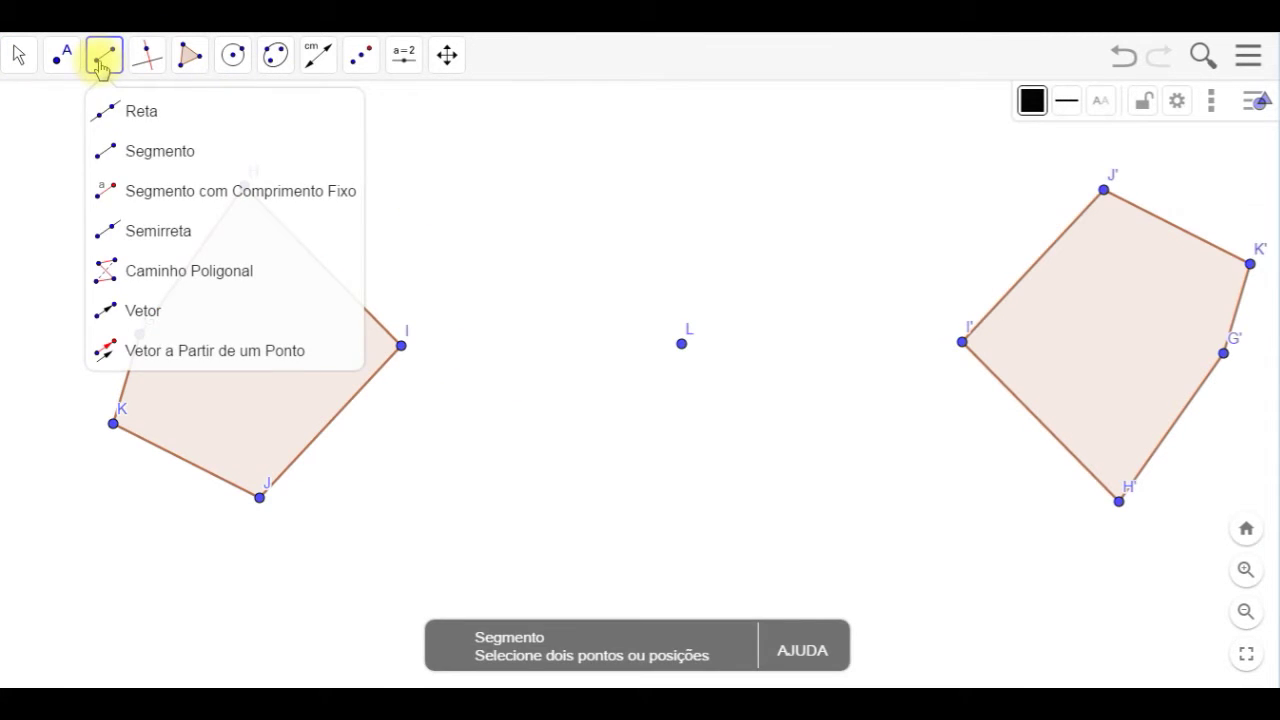
pyautogui.click(138, 155)
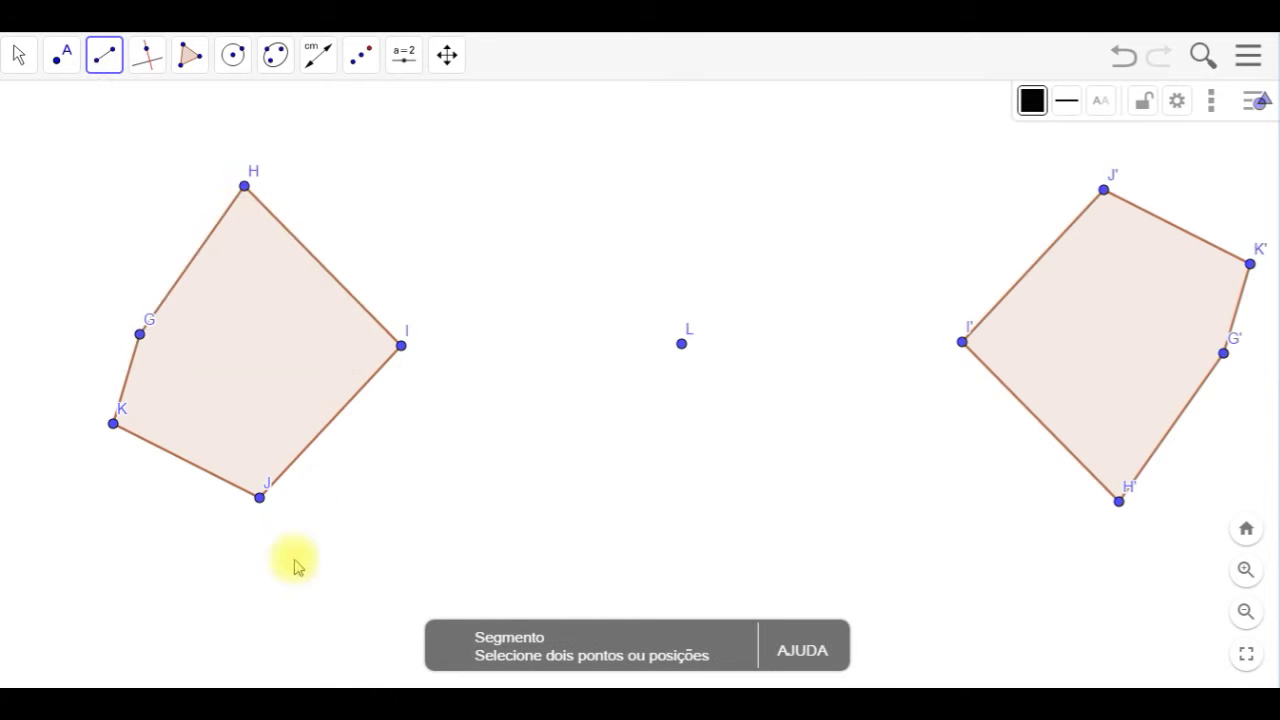
pyautogui.click(260, 499)
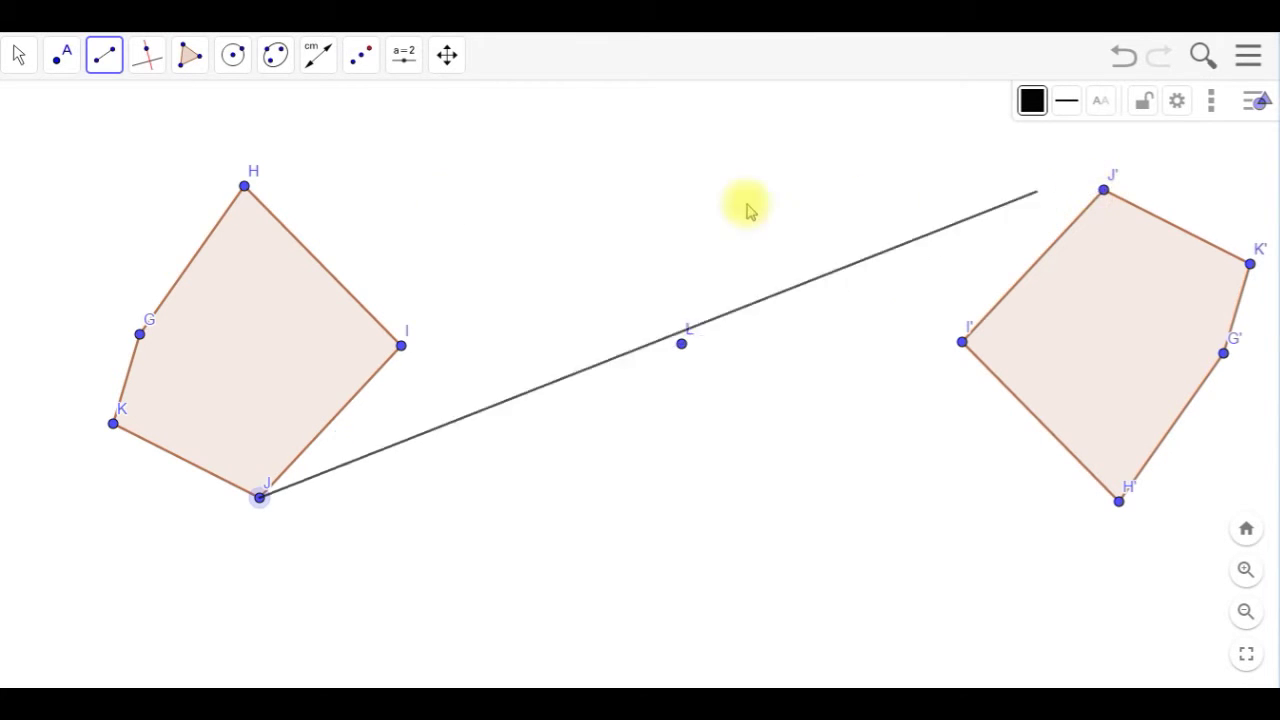
pyautogui.click(1103, 192)
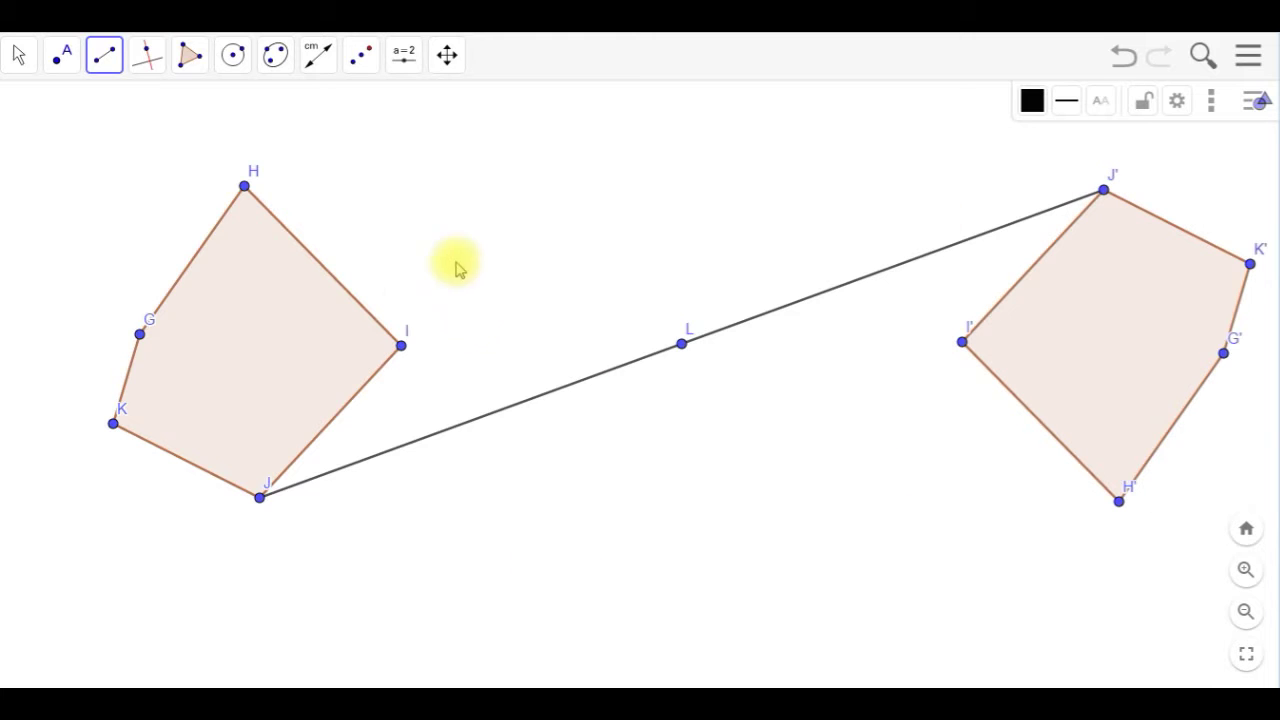
# Draw a line through vertex H and the center of reflection L
pyautogui.click(148, 57)
pyautogui.moveTo(104, 57)
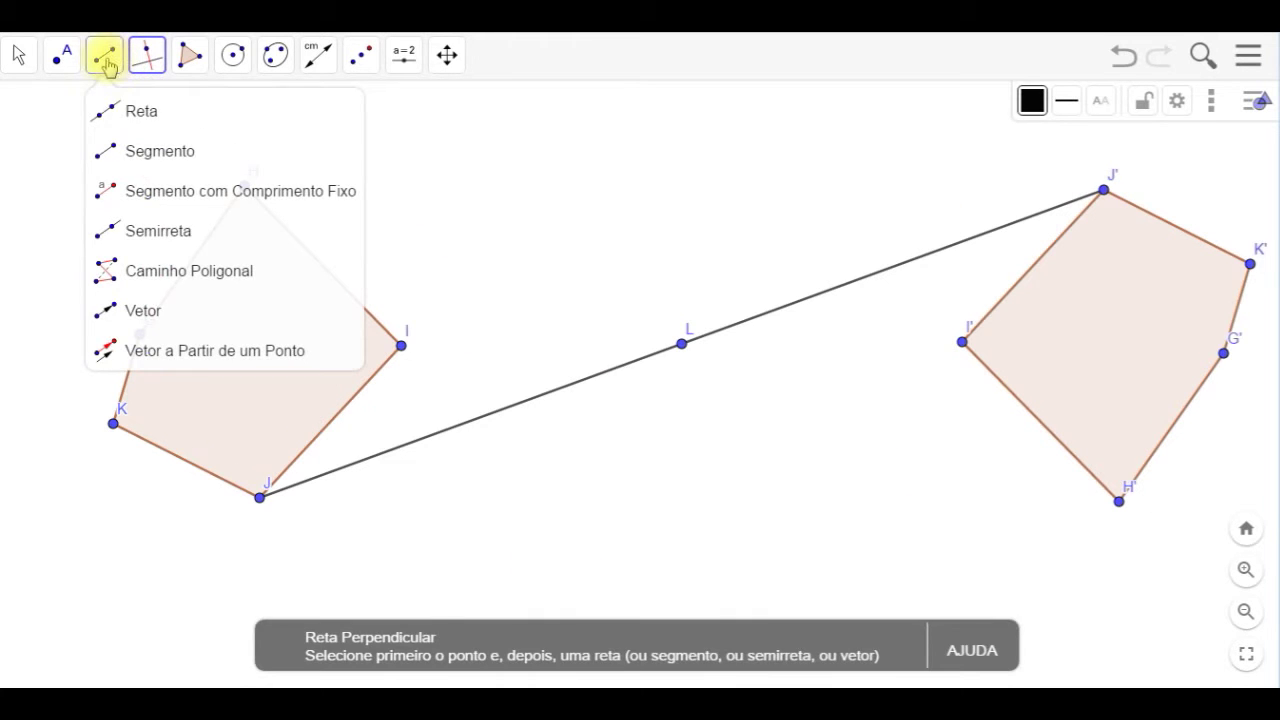
pyautogui.click(138, 109)
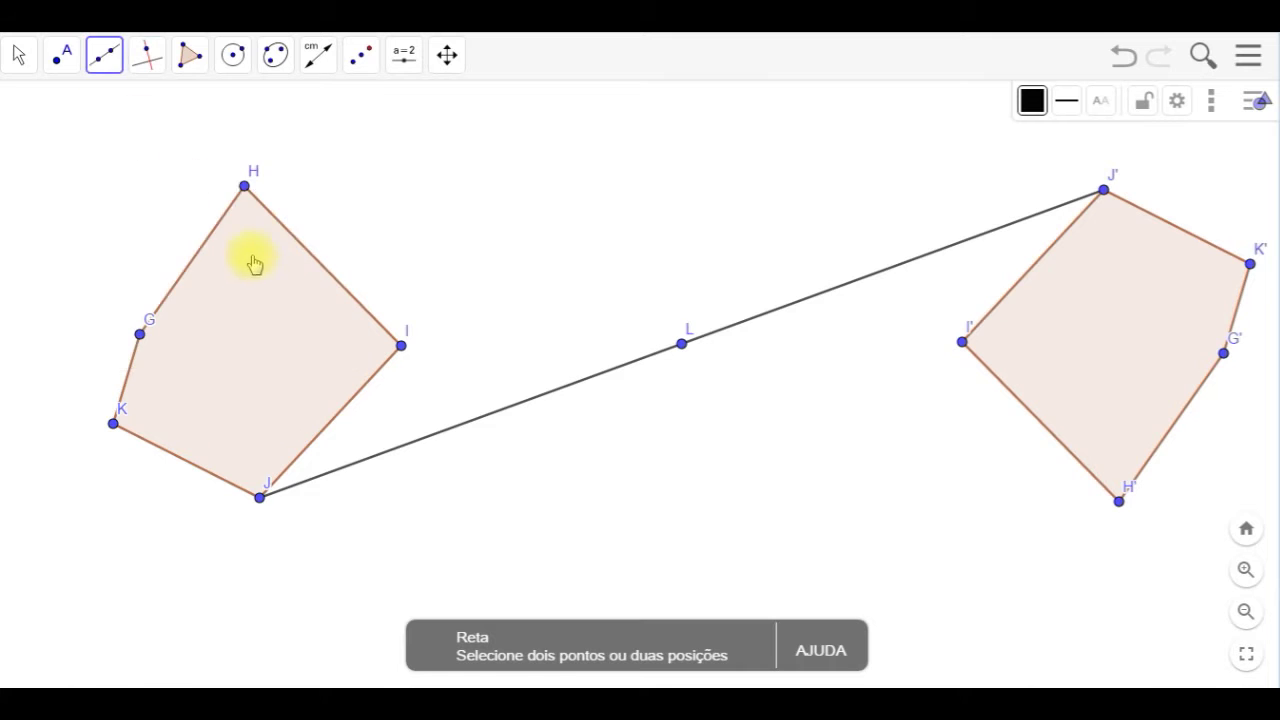
pyautogui.click(245, 188)
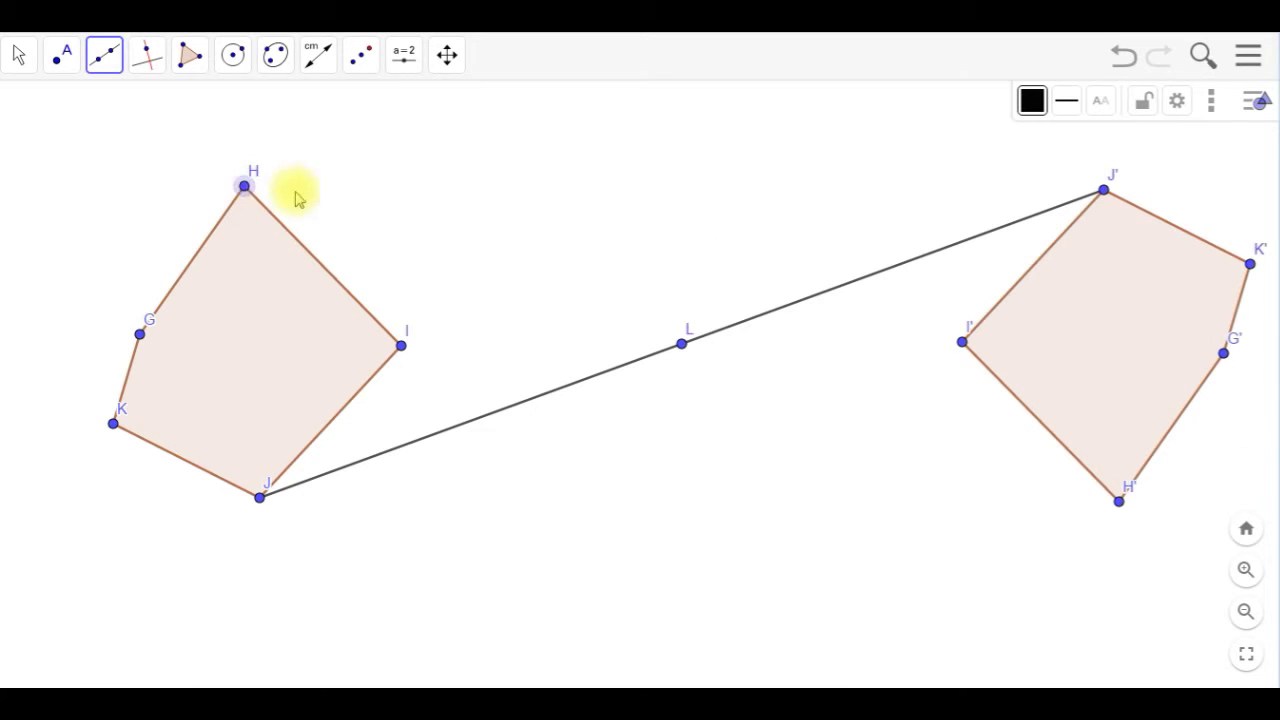
pyautogui.click(681, 345)
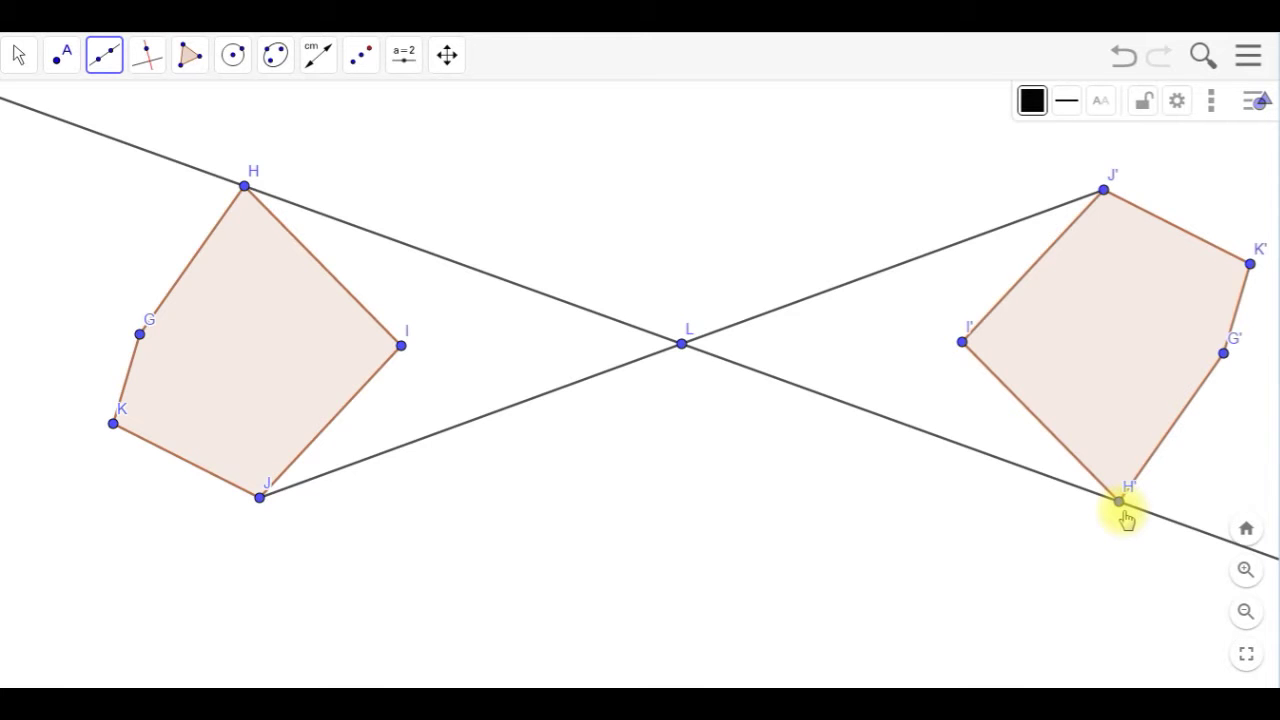
# Move the original pentagon slightly left and down, and reshape it by shifting vertices K and J to the right and up
pyautogui.click(19, 57)
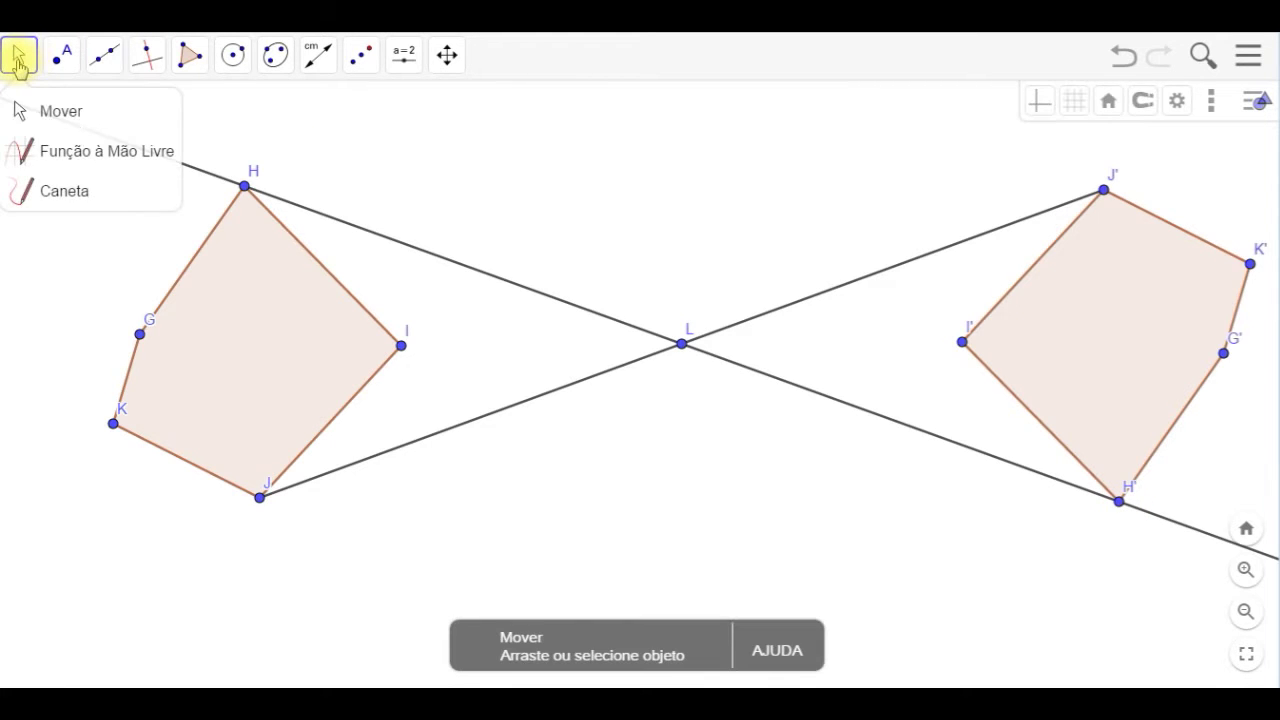
pyautogui.click(50, 125)
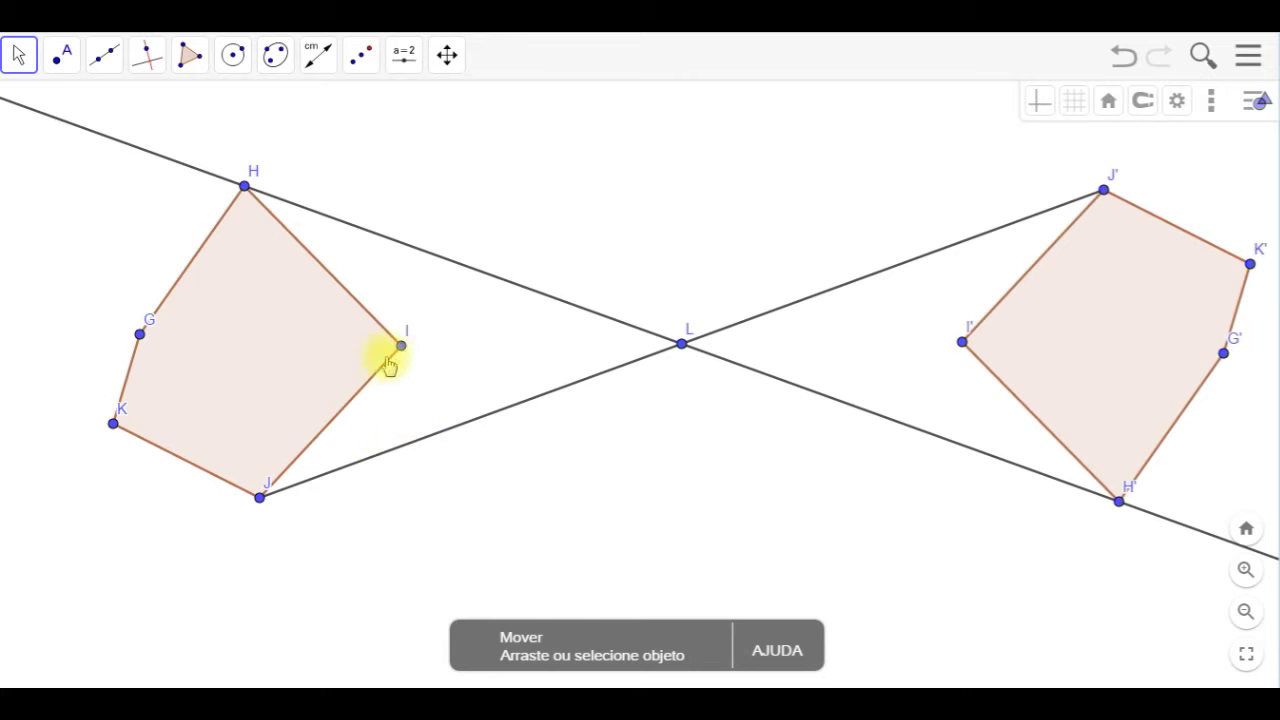
pyautogui.moveTo(358, 362); pyautogui.dragTo(305, 375)
pyautogui.moveTo(63, 433); pyautogui.dragTo(127, 402)
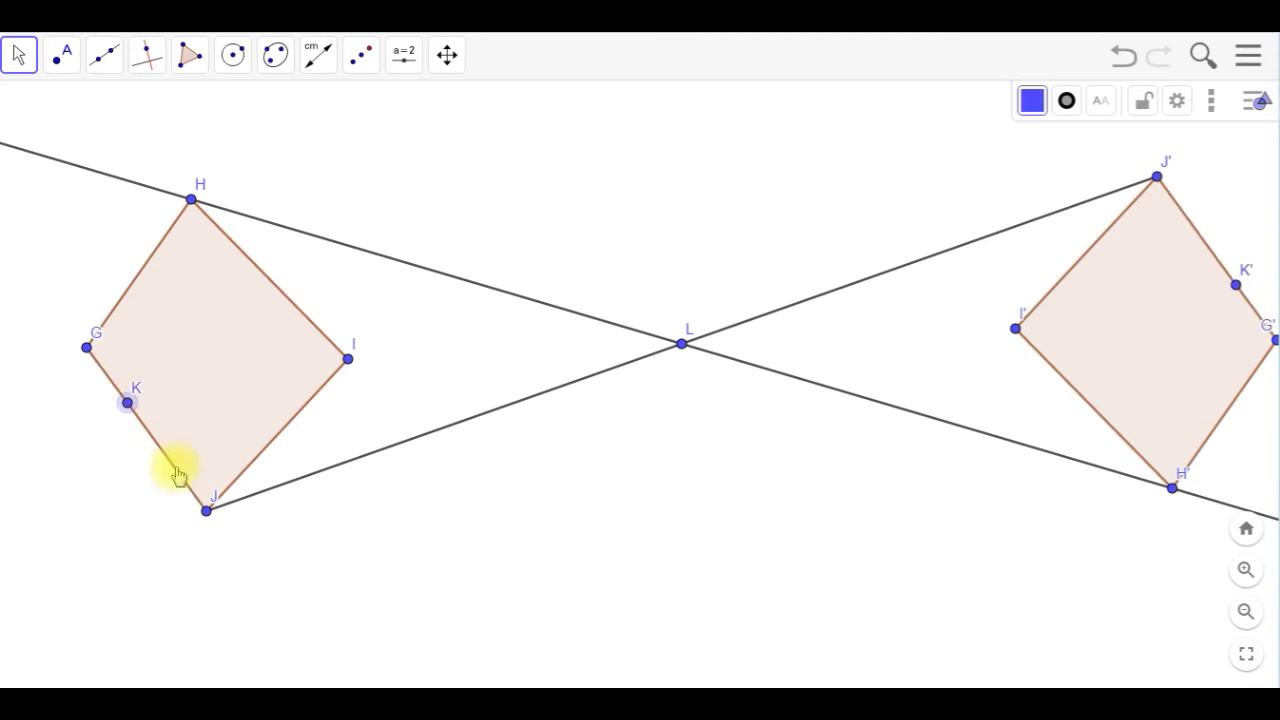
pyautogui.moveTo(207, 512); pyautogui.dragTo(271, 491)
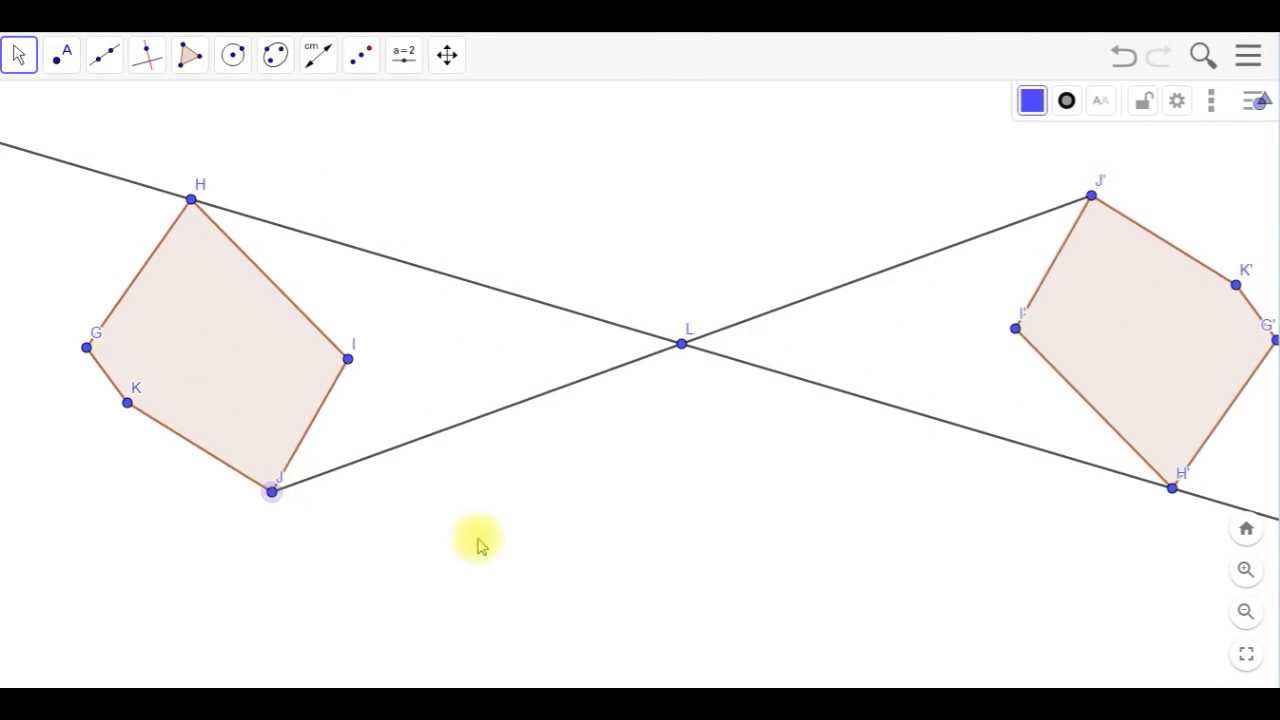
# Clear the whole construction from the canvas, including both pentagons, point L, the segment and the line
pyautogui.moveTo(94, 263); pyautogui.dragTo(717, 266)
pyautogui.moveTo(230, 330); pyautogui.dragTo(716, 330)
pyautogui.moveTo(511, 331); pyautogui.dragTo(1275, 313)
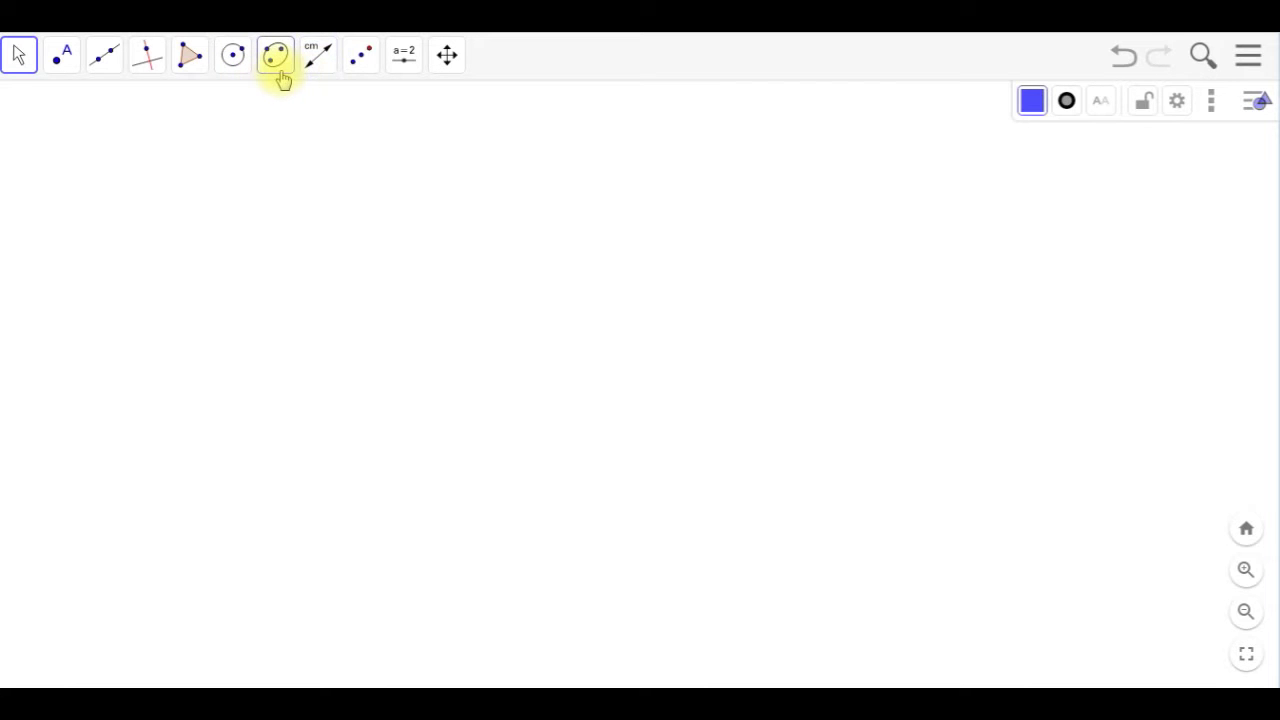
# Draw a roughly square four-vertex polygon in the left part of the empty canvas with the Polygon tool
pyautogui.click(361, 55)
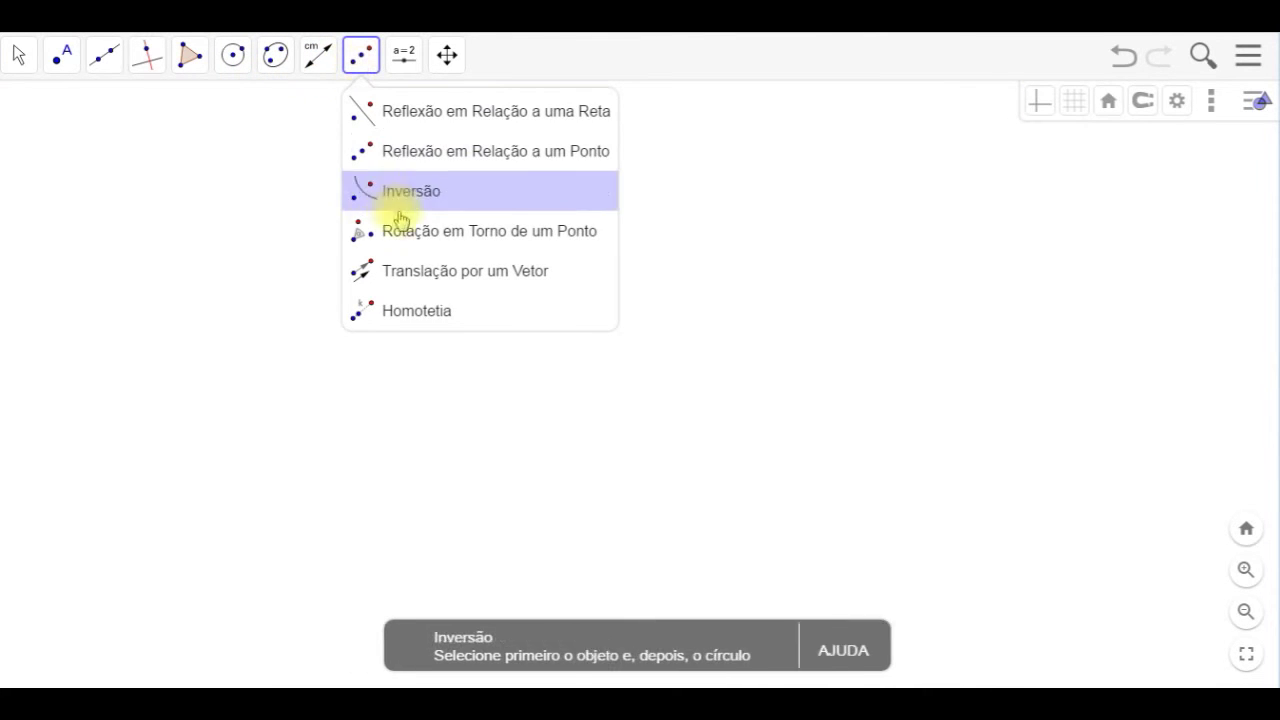
pyautogui.click(445, 240)
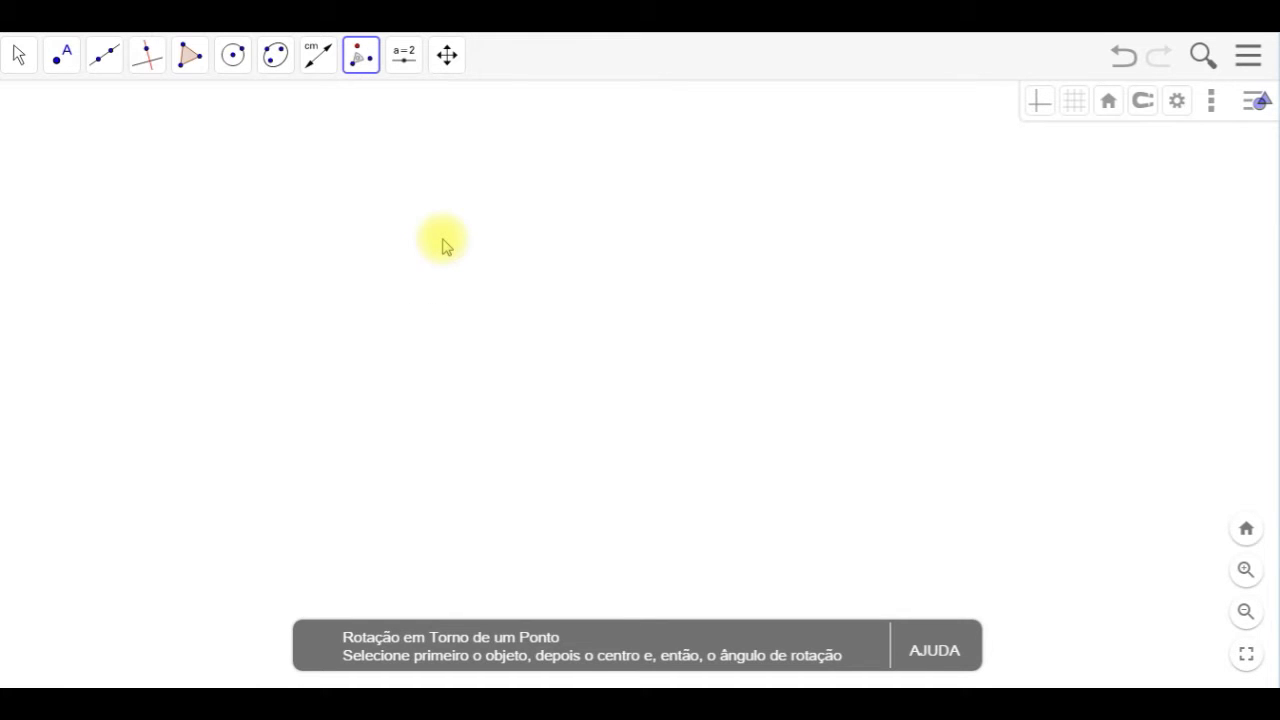
pyautogui.click(188, 55)
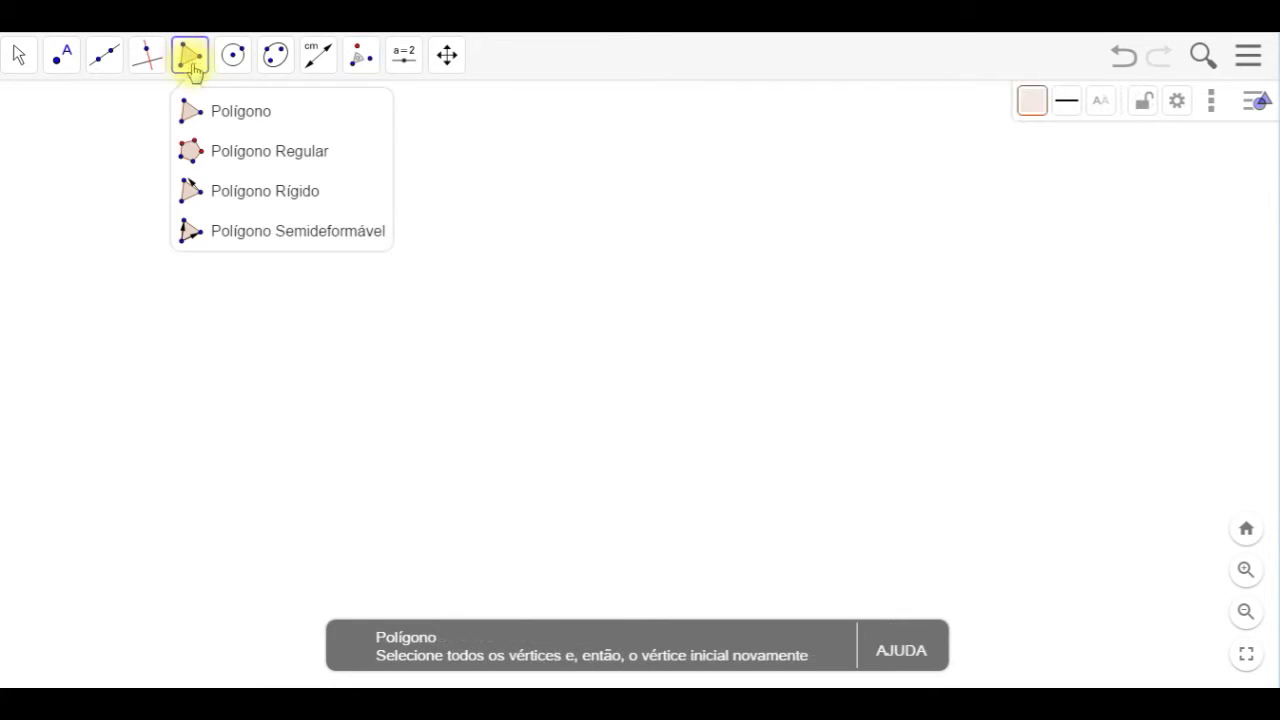
pyautogui.click(215, 113)
pyautogui.click(149, 349)
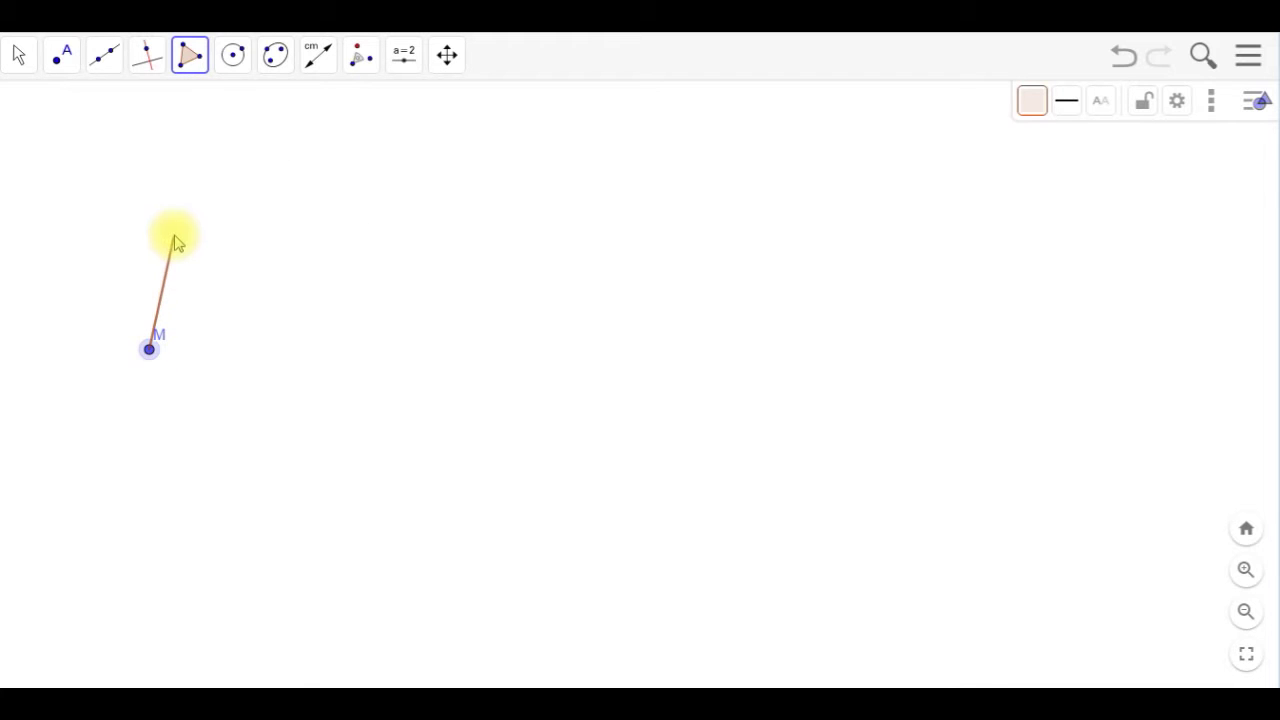
pyautogui.click(174, 234)
pyautogui.click(305, 254)
pyautogui.click(277, 379)
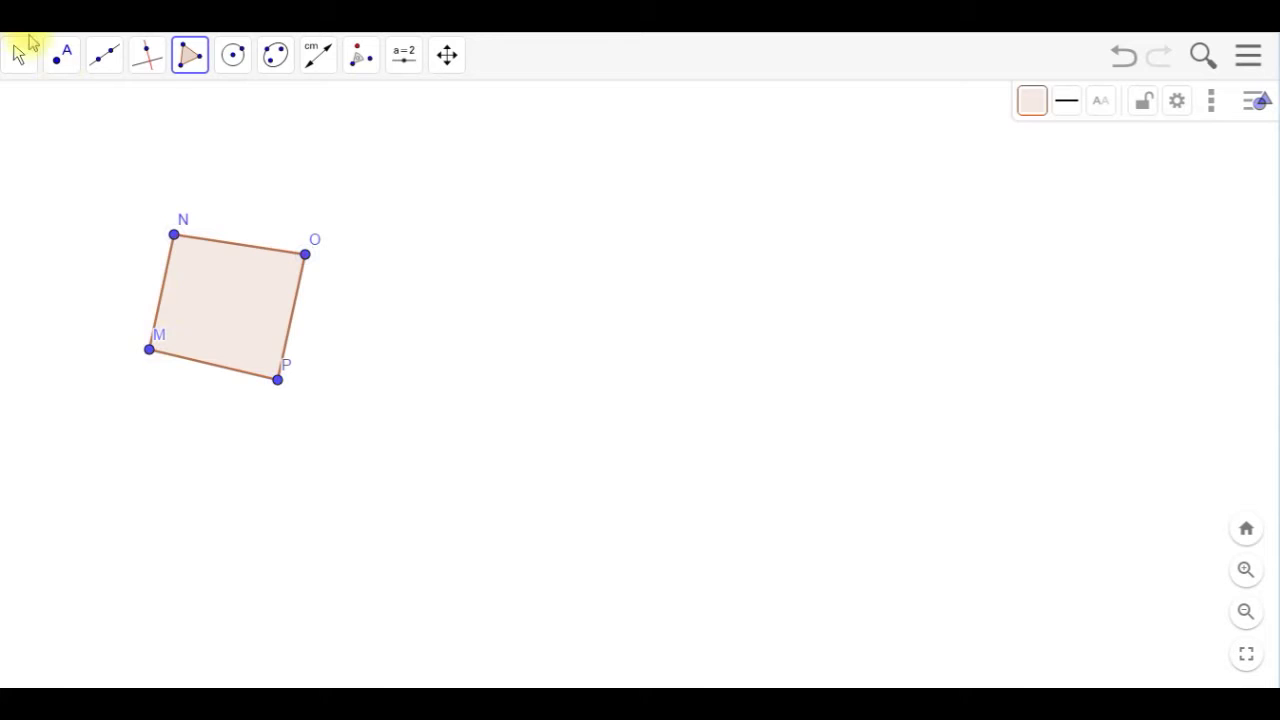
# Move quadrilateral MNOP to the right half of the canvas, leaving its definition unedited
pyautogui.click(18, 55)
pyautogui.click(60, 115)
pyautogui.moveTo(236, 323); pyautogui.dragTo(896, 339)
pyautogui.doubleClick(823, 334)
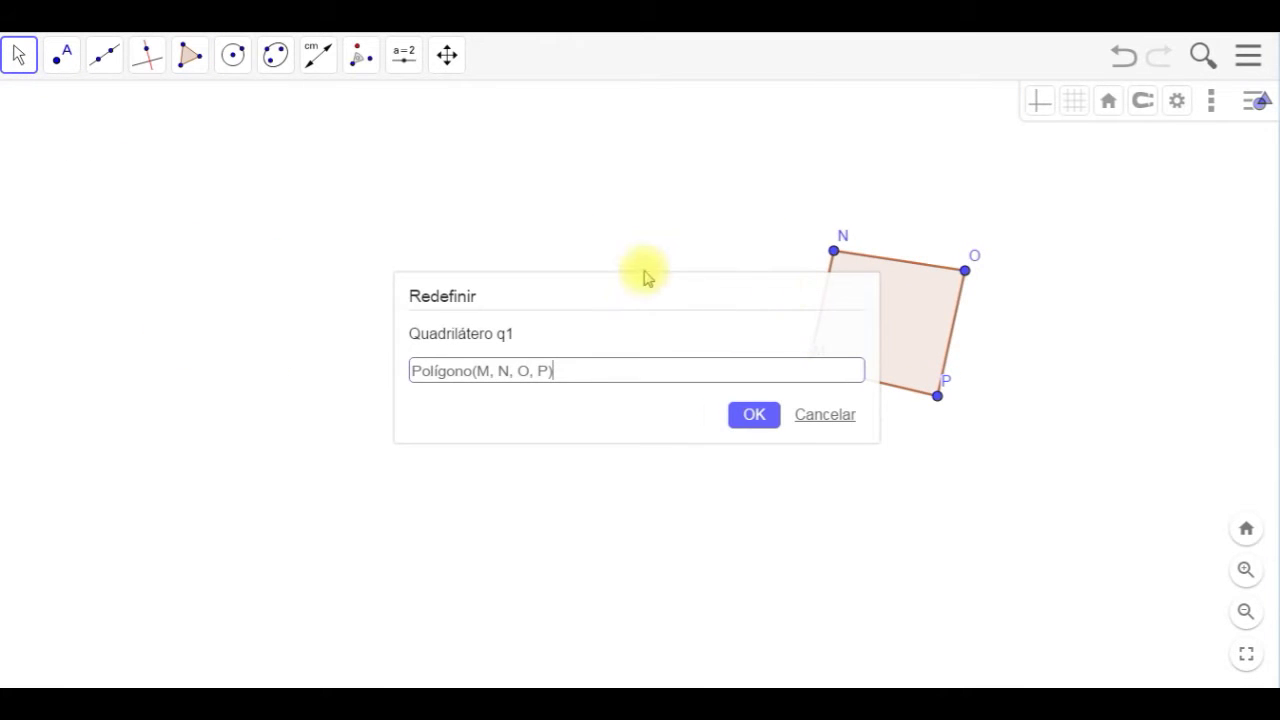
pyautogui.click(830, 416)
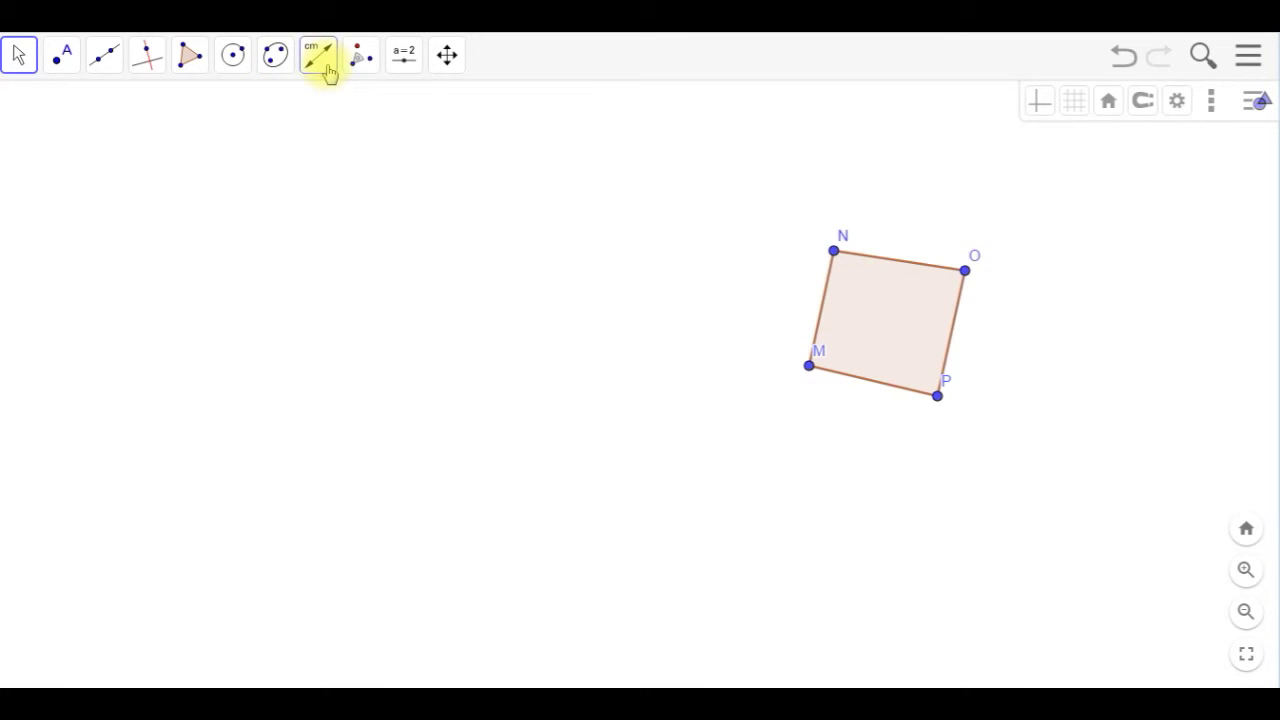
# Place a free point near the middle of the canvas, to the left of quadrilateral MNOP
pyautogui.click(61, 55)
pyautogui.click(95, 116)
pyautogui.click(587, 314)
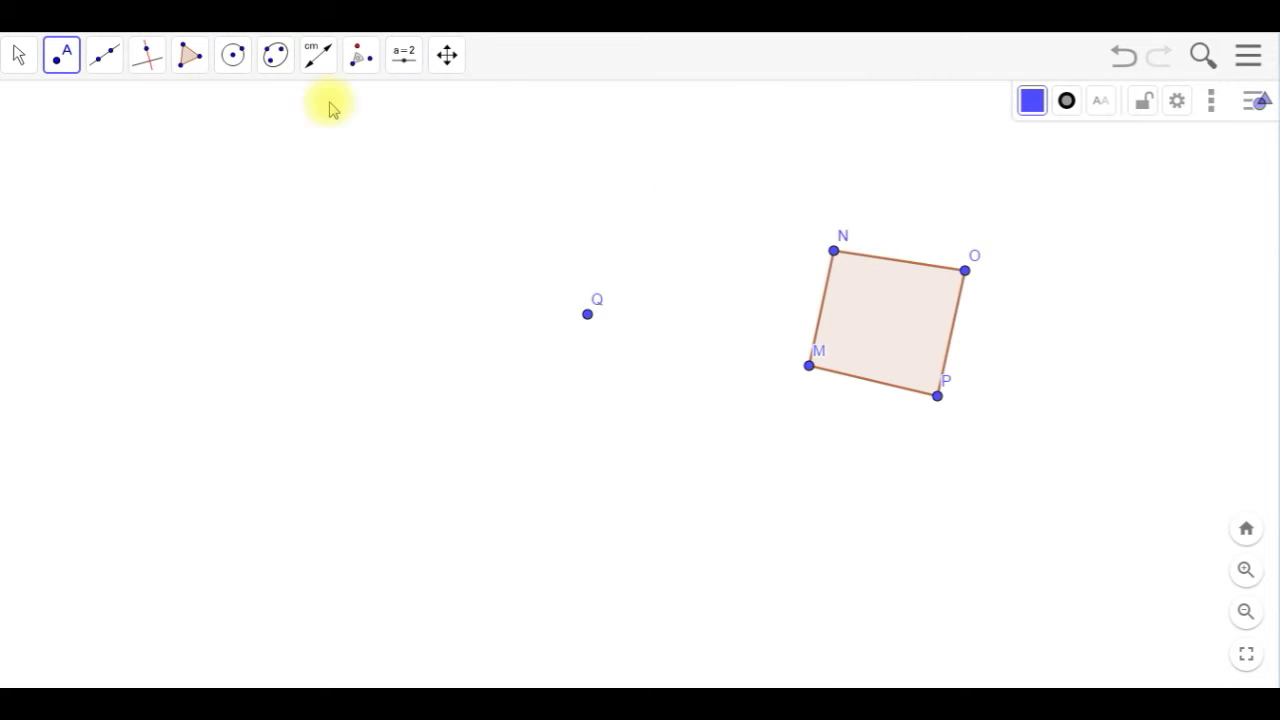
# Rotate quadrilateral MNOP by 45° counterclockwise around point Q with the Rotate around Point tool
pyautogui.click(361, 60)
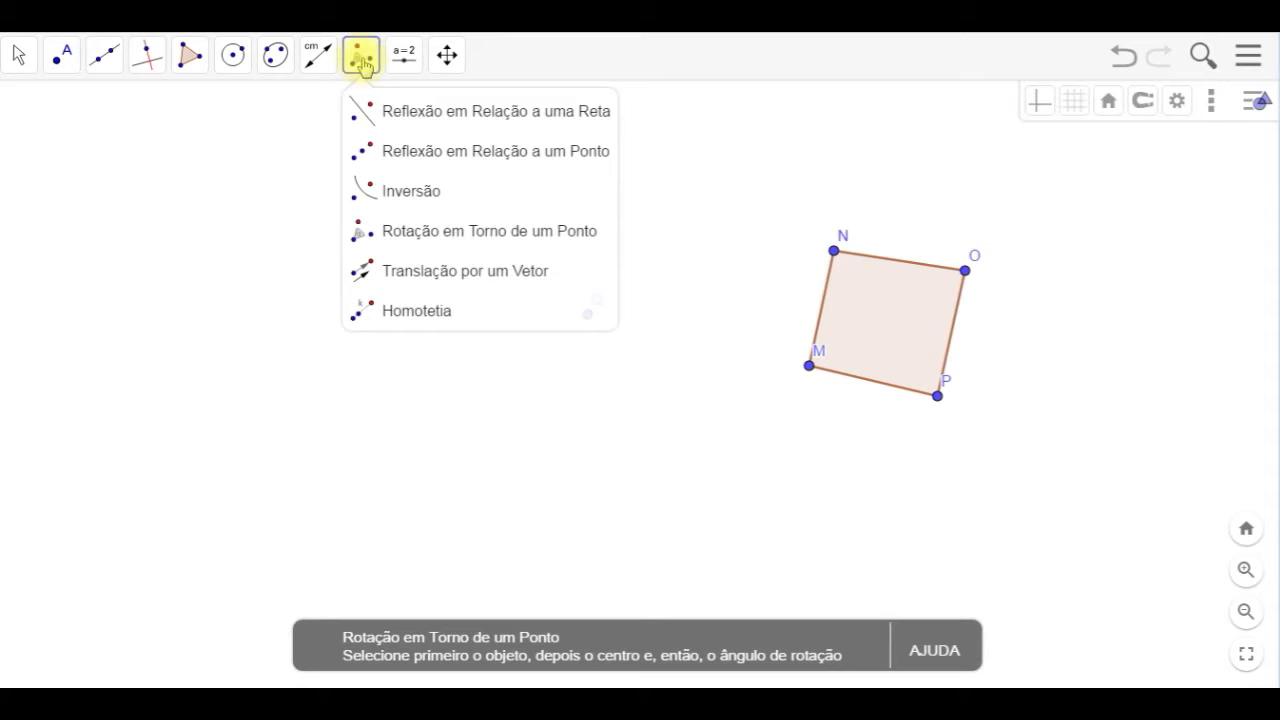
pyautogui.click(470, 247)
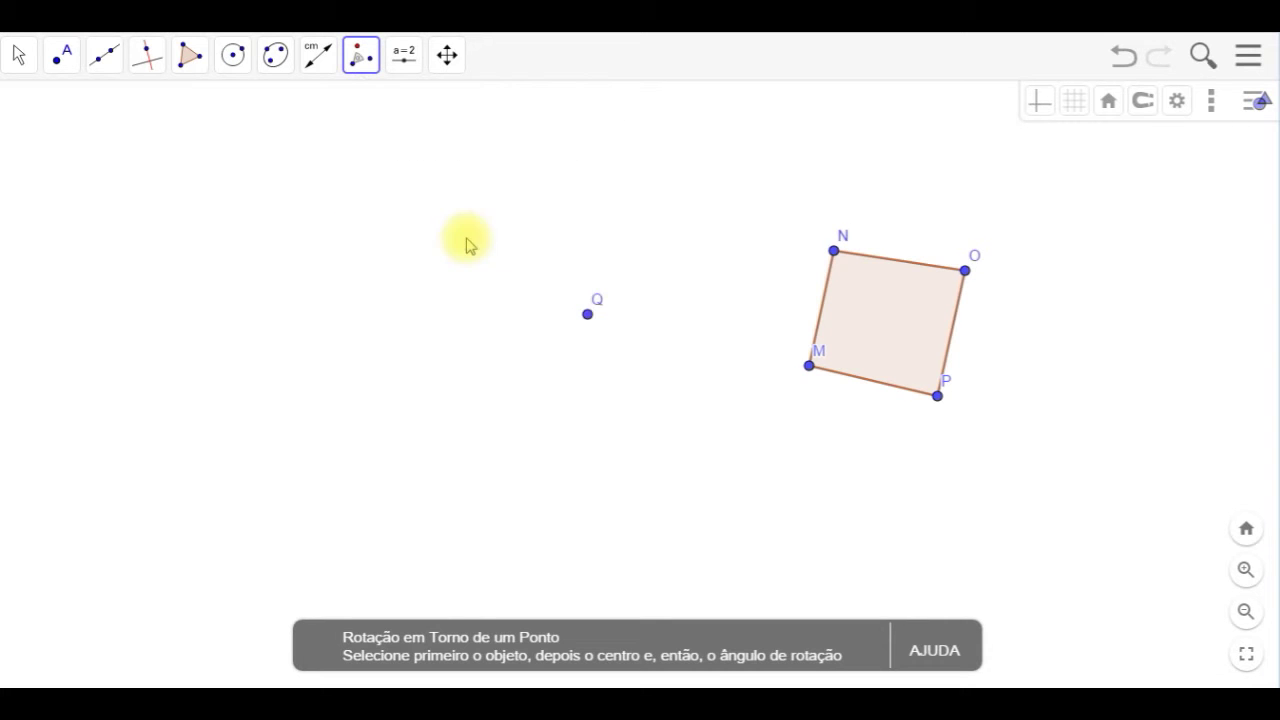
pyautogui.click(869, 307)
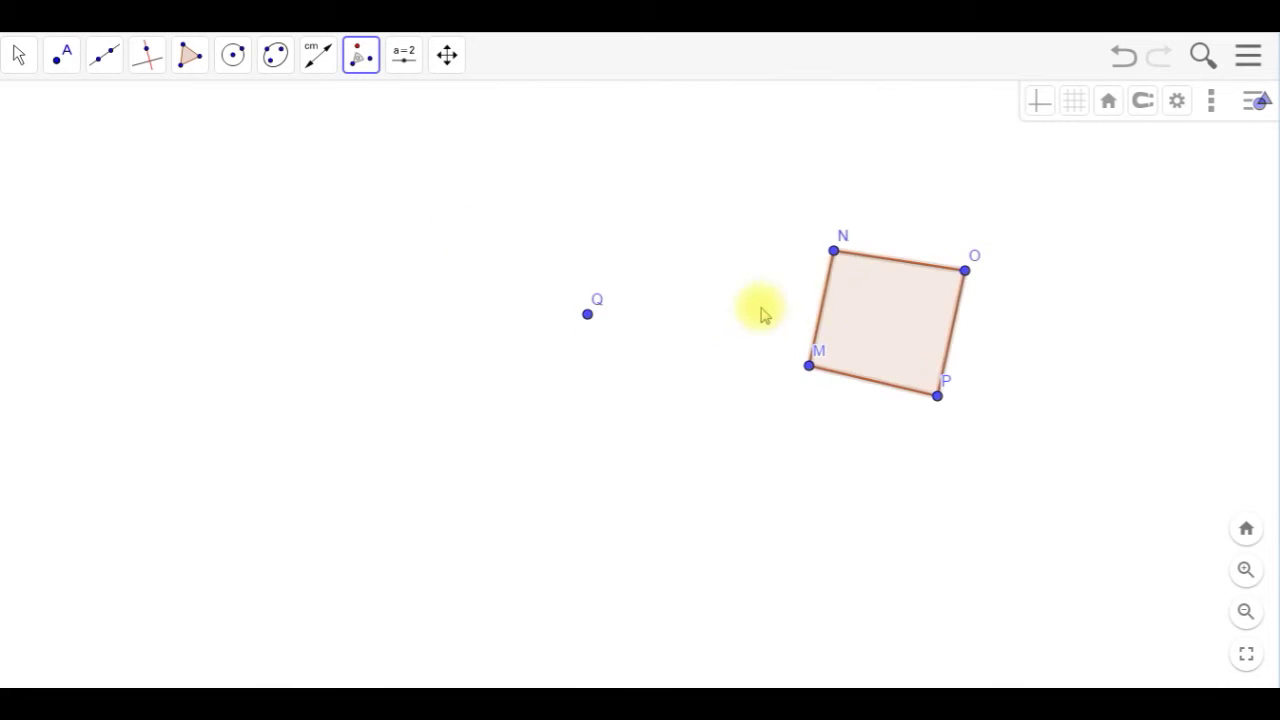
pyautogui.click(589, 316)
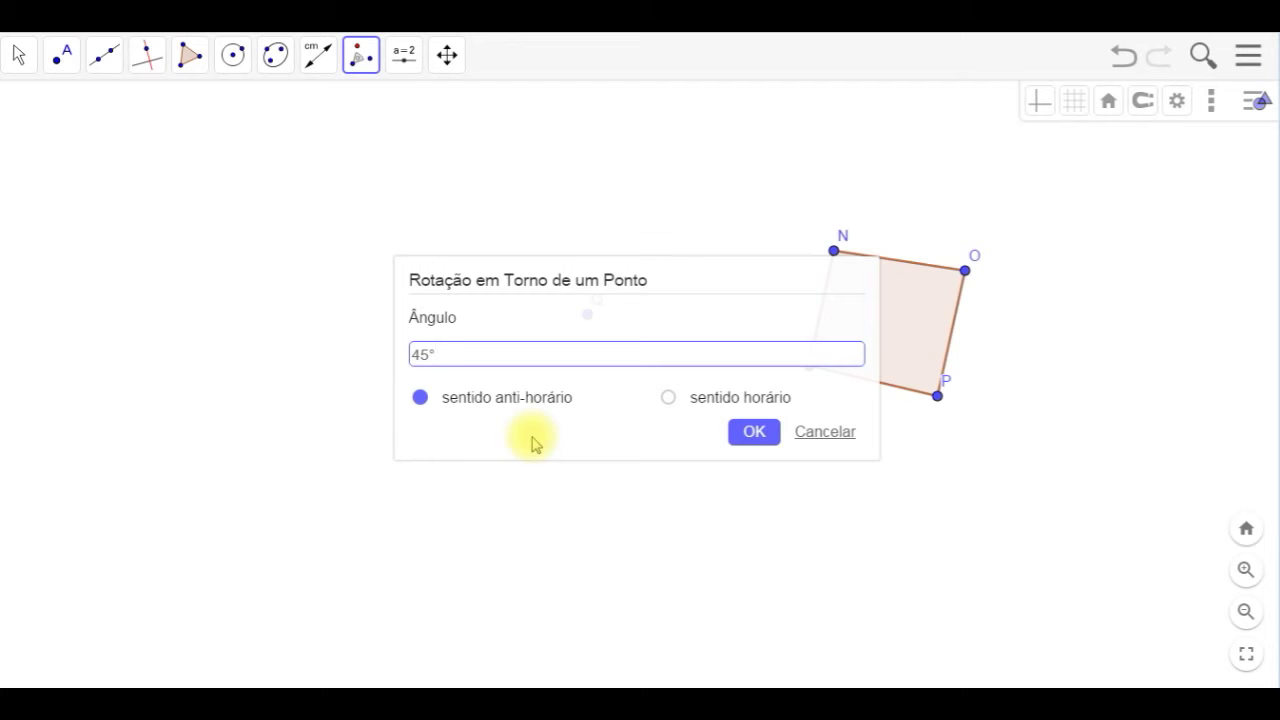
pyautogui.click(753, 433)
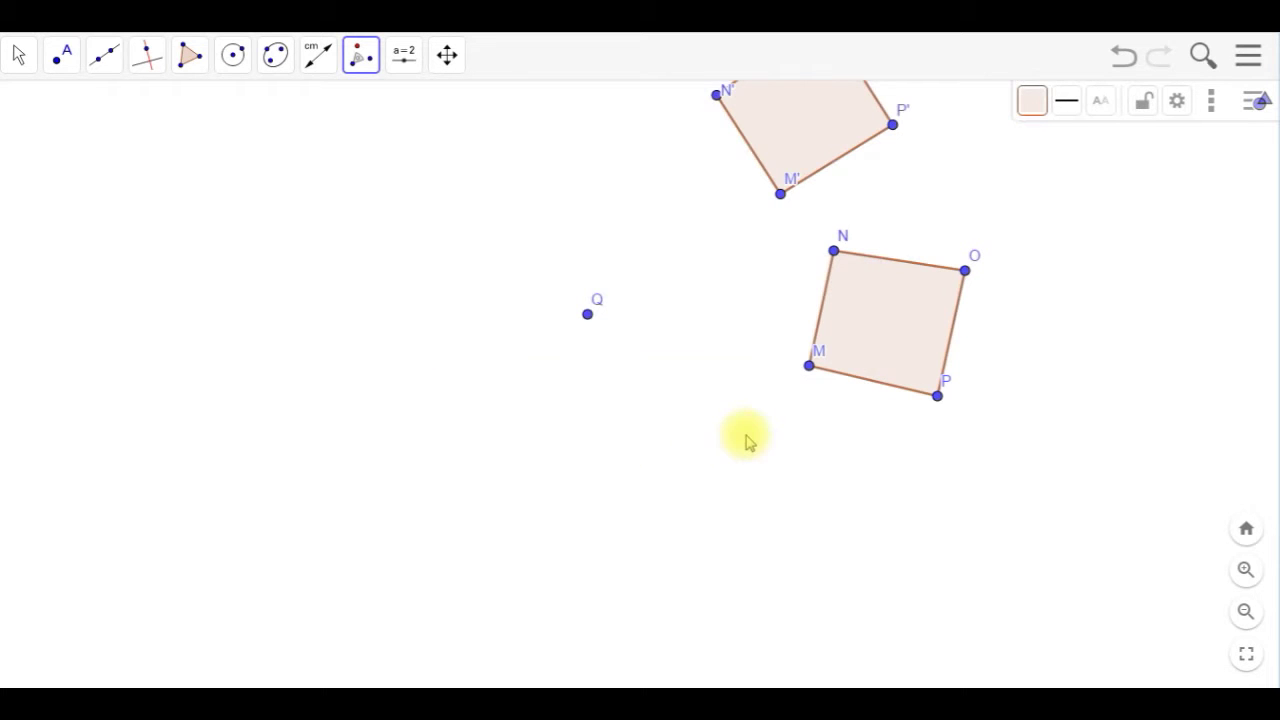
# Try out small moves of vertex P and quadrilateral MNOP, and clear the whole construction from the canvas
pyautogui.click(20, 54)
pyautogui.moveTo(58, 86)
pyautogui.click(60, 58)
pyautogui.click(16, 54)
pyautogui.click(63, 118)
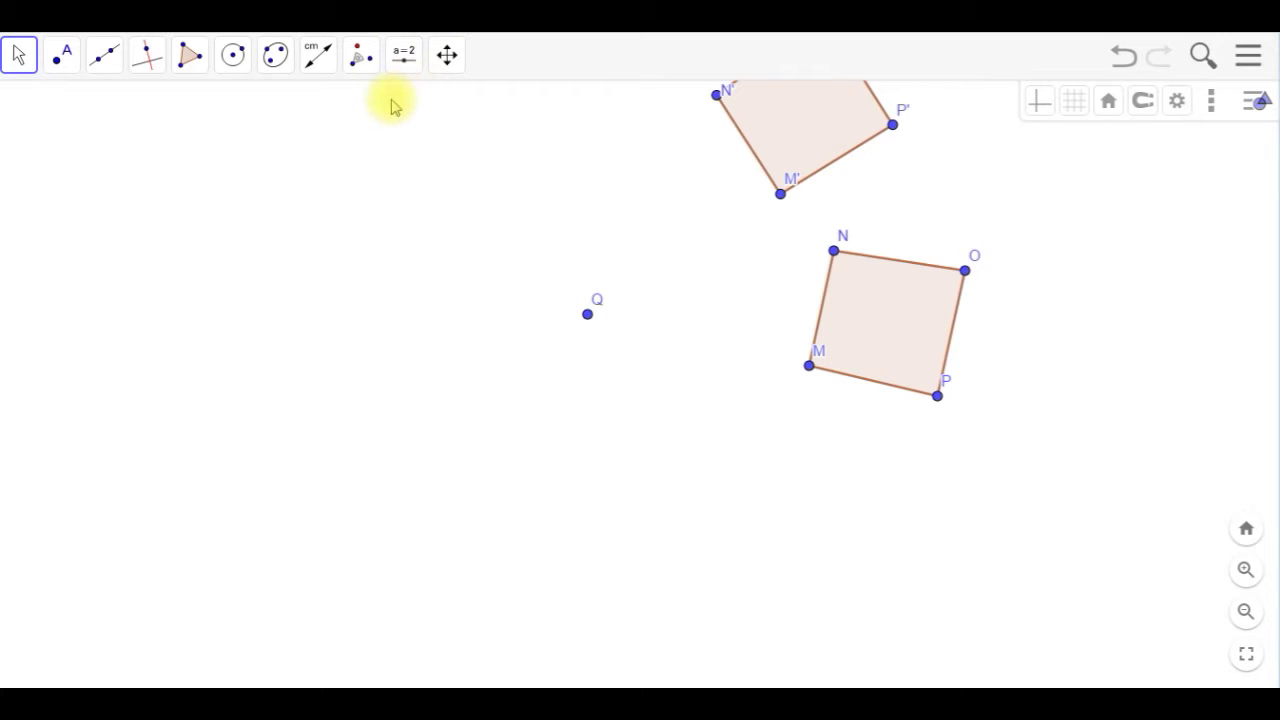
pyautogui.click(17, 57)
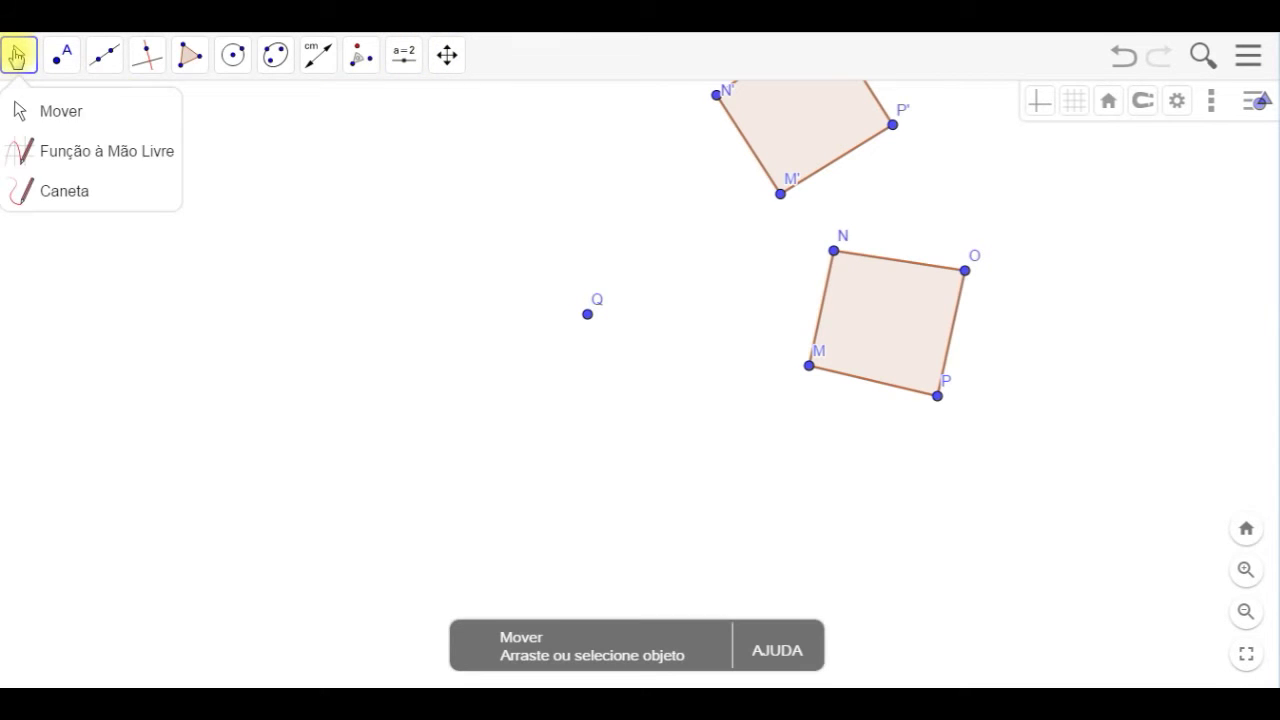
pyautogui.click(56, 112)
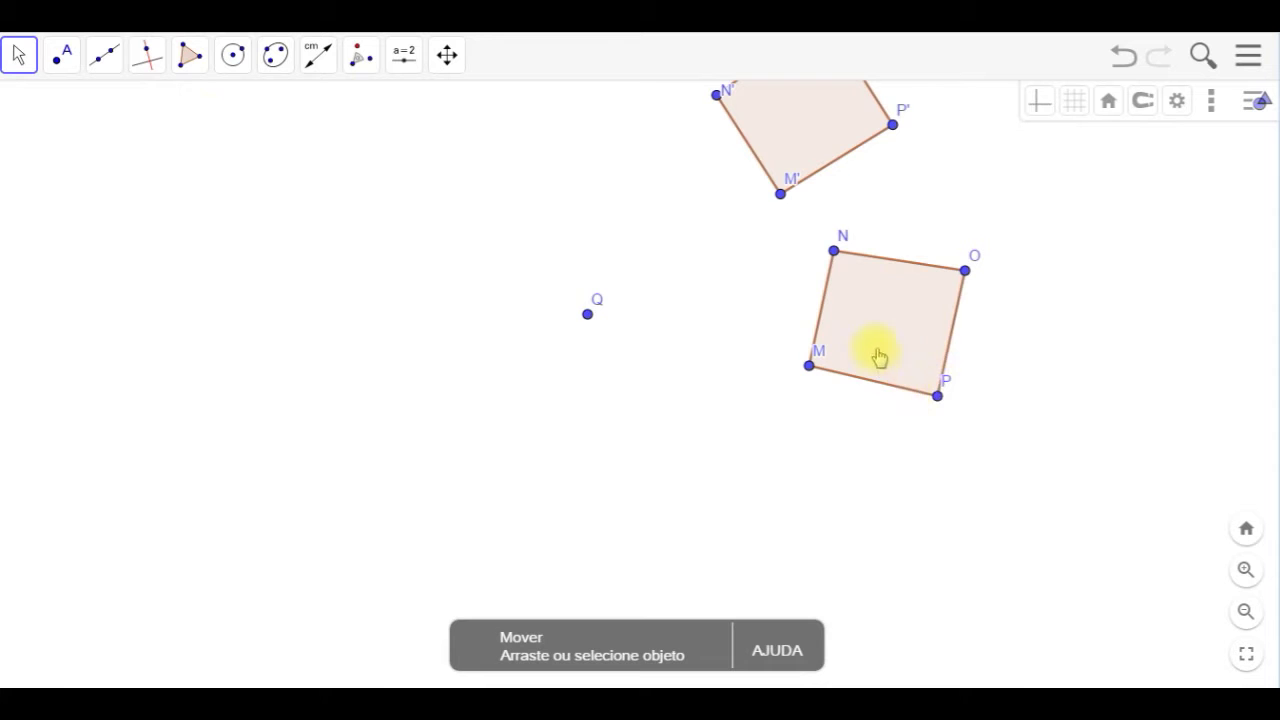
pyautogui.moveTo(940, 400)
pyautogui.mouseDown()
pyautogui.moveTo(900, 346)
pyautogui.moveTo(1131, 371)
pyautogui.moveTo(963, 418)
pyautogui.moveTo(889, 417)
pyautogui.moveTo(914, 354)
pyautogui.moveTo(997, 389)
pyautogui.moveTo(913, 360)
pyautogui.moveTo(939, 390)
pyautogui.mouseUp()
pyautogui.moveTo(884, 358)
pyautogui.mouseDown()
pyautogui.moveTo(879, 425)
pyautogui.moveTo(831, 197)
pyautogui.moveTo(844, 479)
pyautogui.moveTo(880, 426)
pyautogui.moveTo(886, 317)
pyautogui.moveTo(809, 234)
pyautogui.moveTo(634, 229)
pyautogui.moveTo(771, 240)
pyautogui.moveTo(894, 417)
pyautogui.moveTo(869, 470)
pyautogui.moveTo(829, 246)
pyautogui.moveTo(666, 197)
pyautogui.moveTo(886, 303)
pyautogui.moveTo(874, 361)
pyautogui.mouseUp()
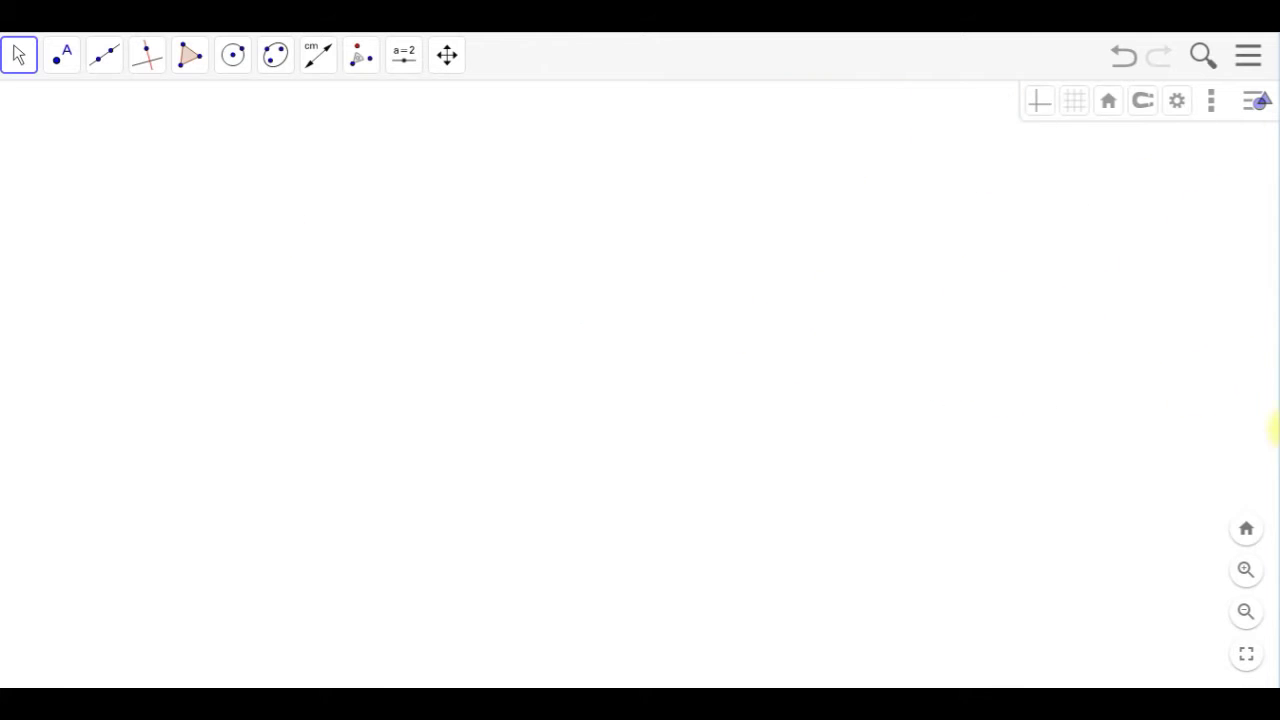
# Draw a small circle in the right half of the empty canvas, defined by its center and a point on it
pyautogui.click(356, 60)
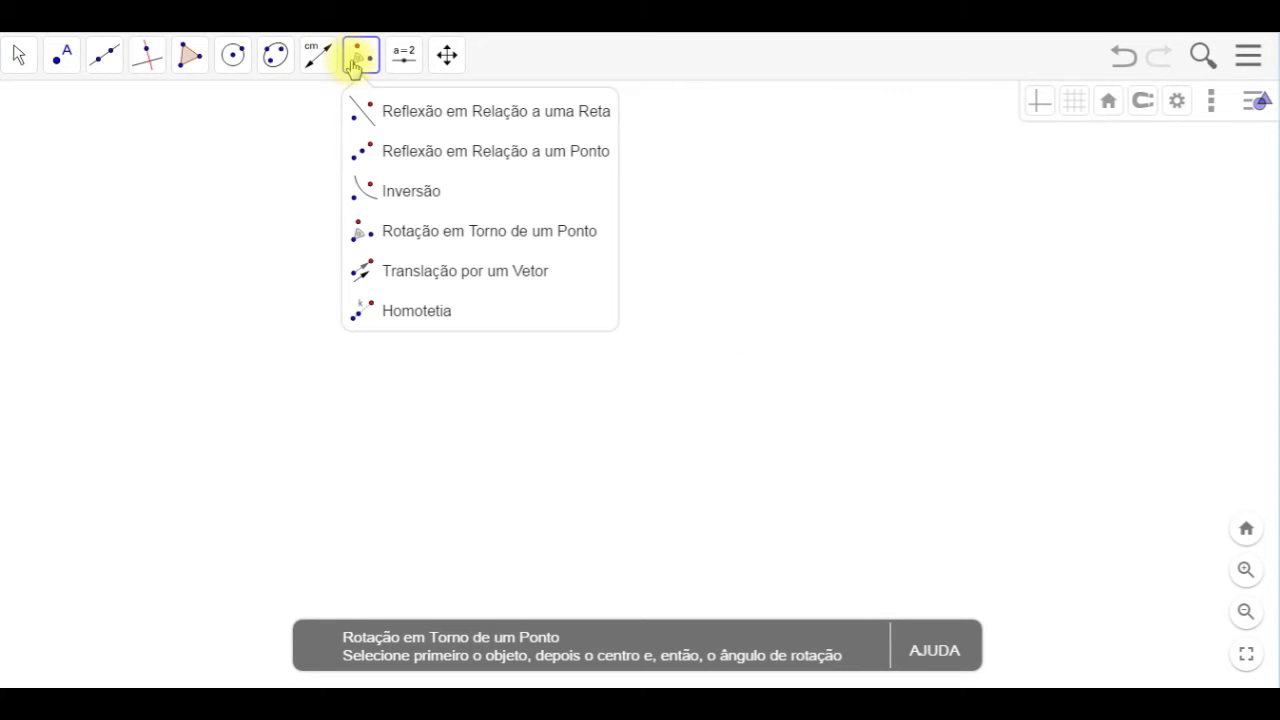
pyautogui.click(473, 282)
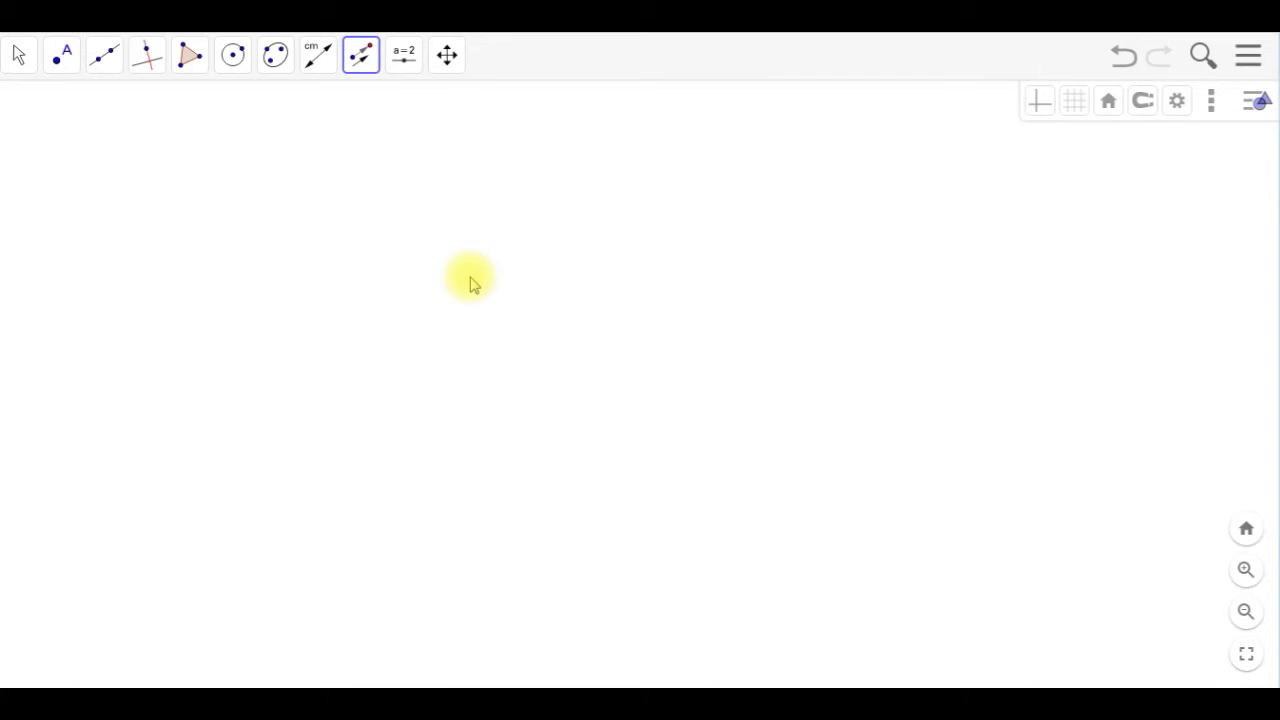
pyautogui.click(236, 62)
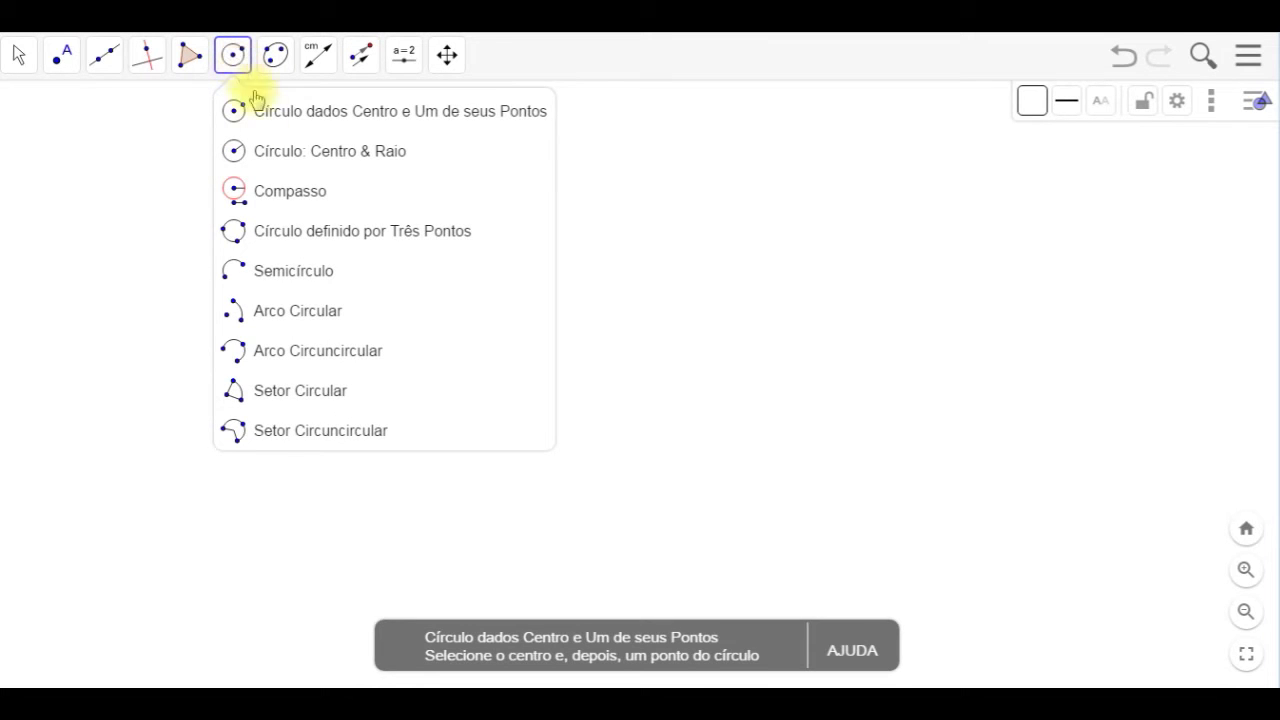
pyautogui.click(295, 120)
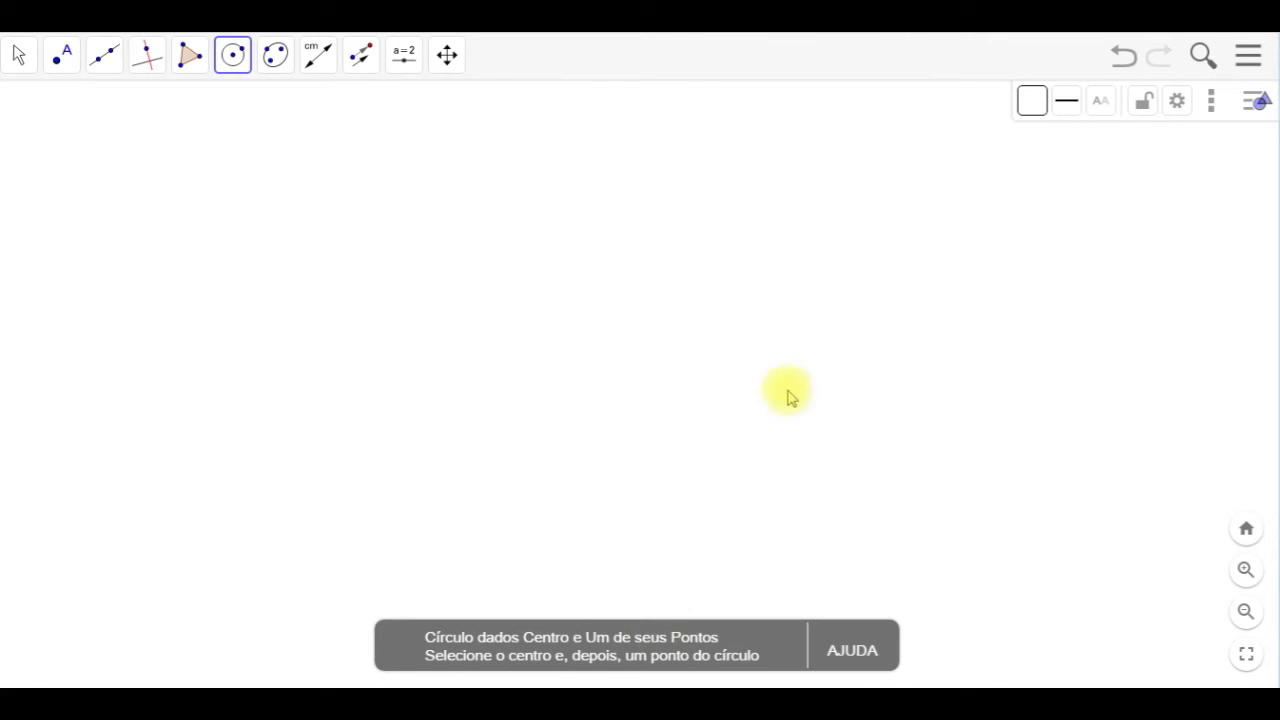
pyautogui.click(852, 413)
pyautogui.click(910, 370)
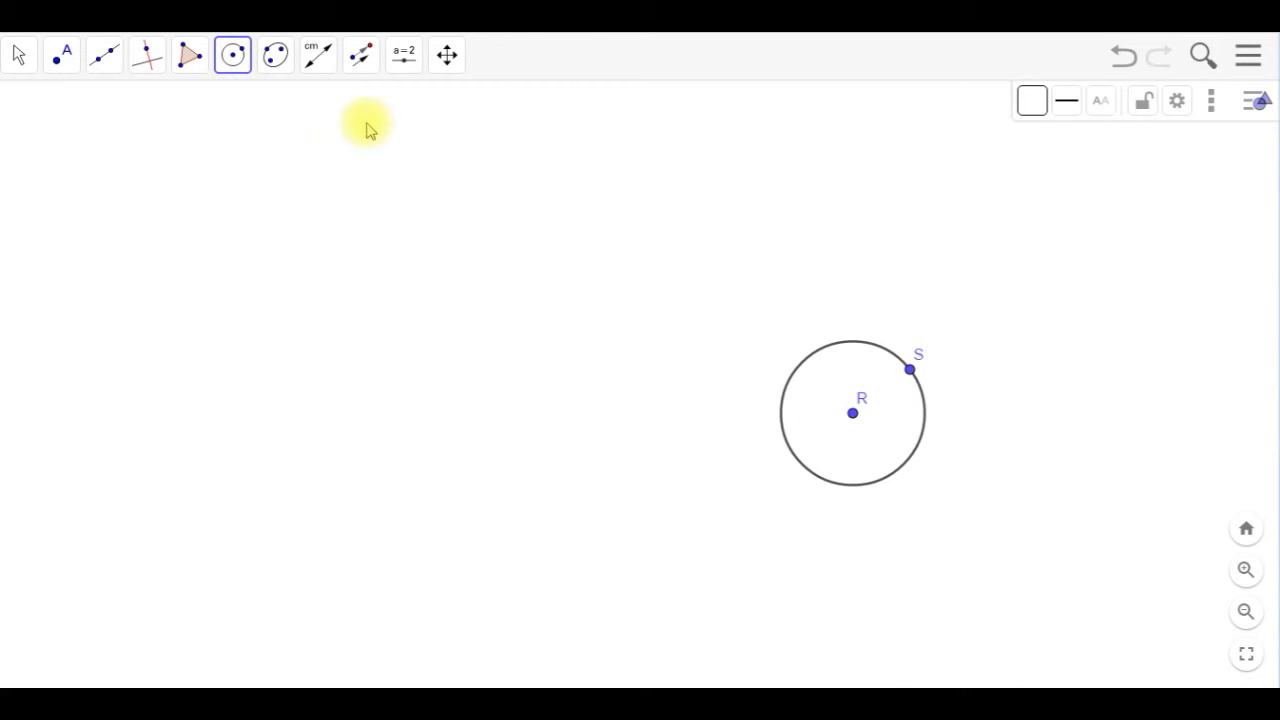
# Draw a vertical vector pointing upward near the canvas's left edge, far from the circle
pyautogui.click(104, 56)
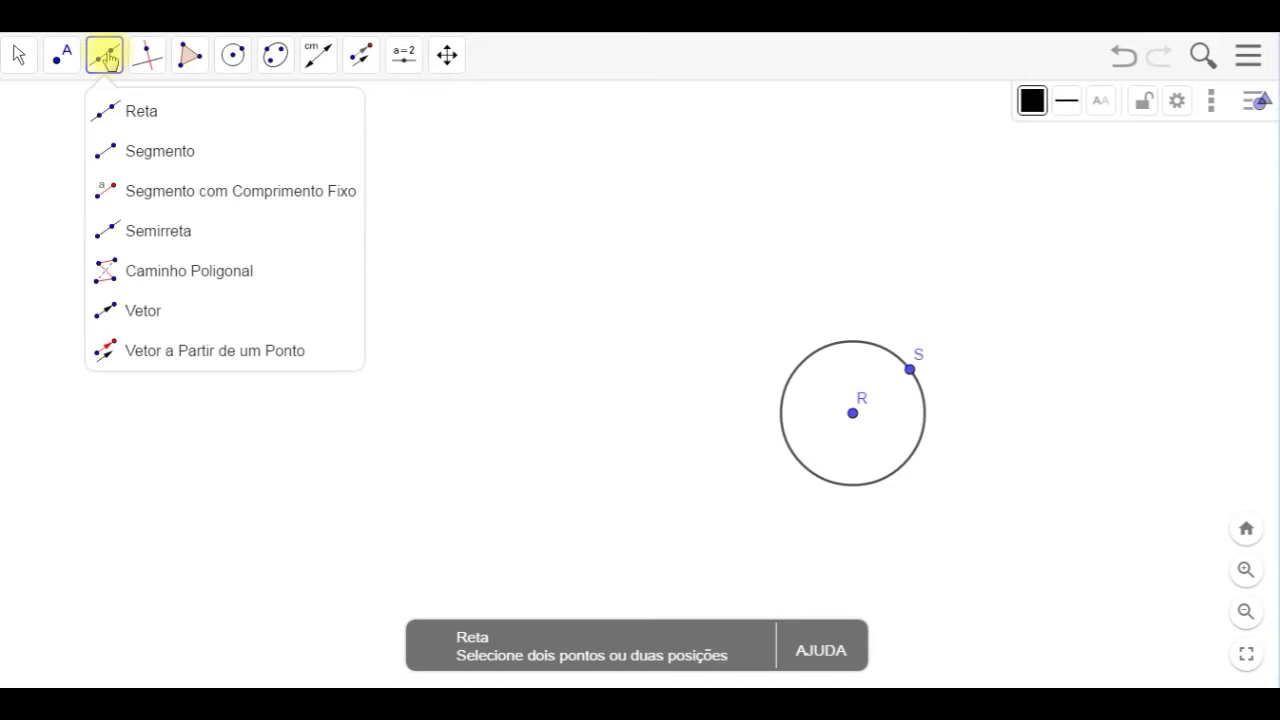
pyautogui.click(141, 311)
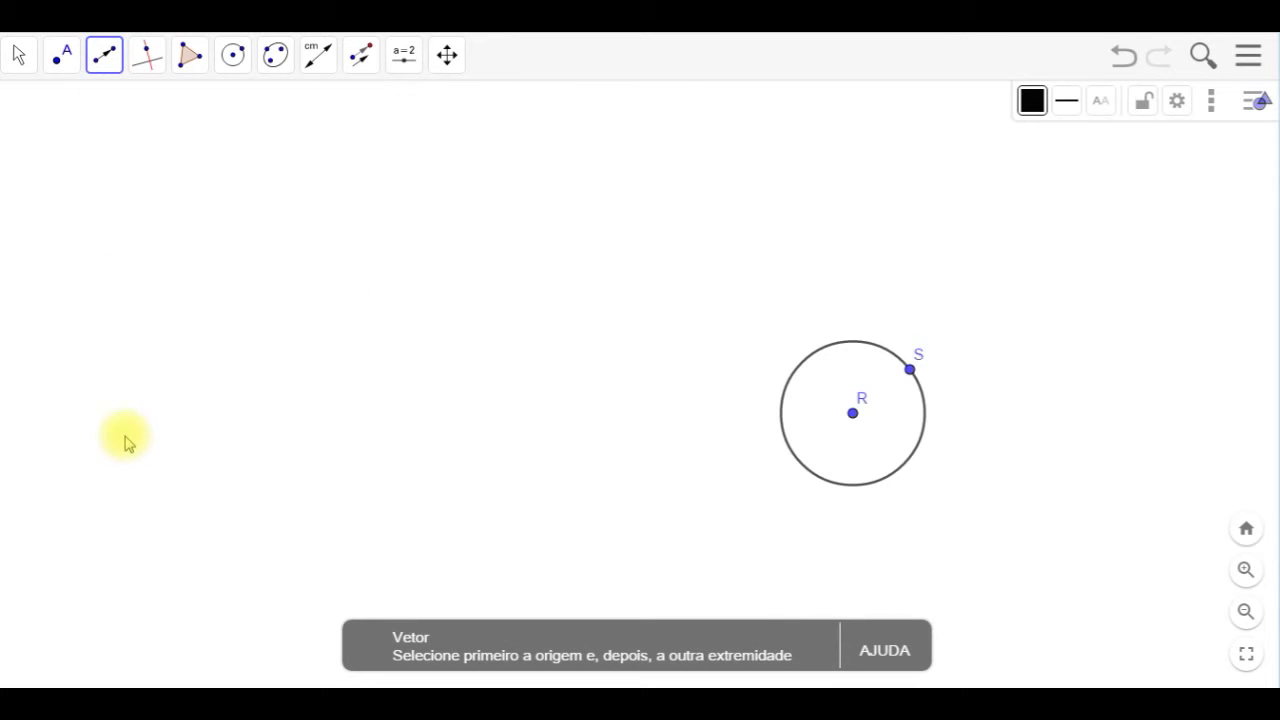
pyautogui.click(123, 434)
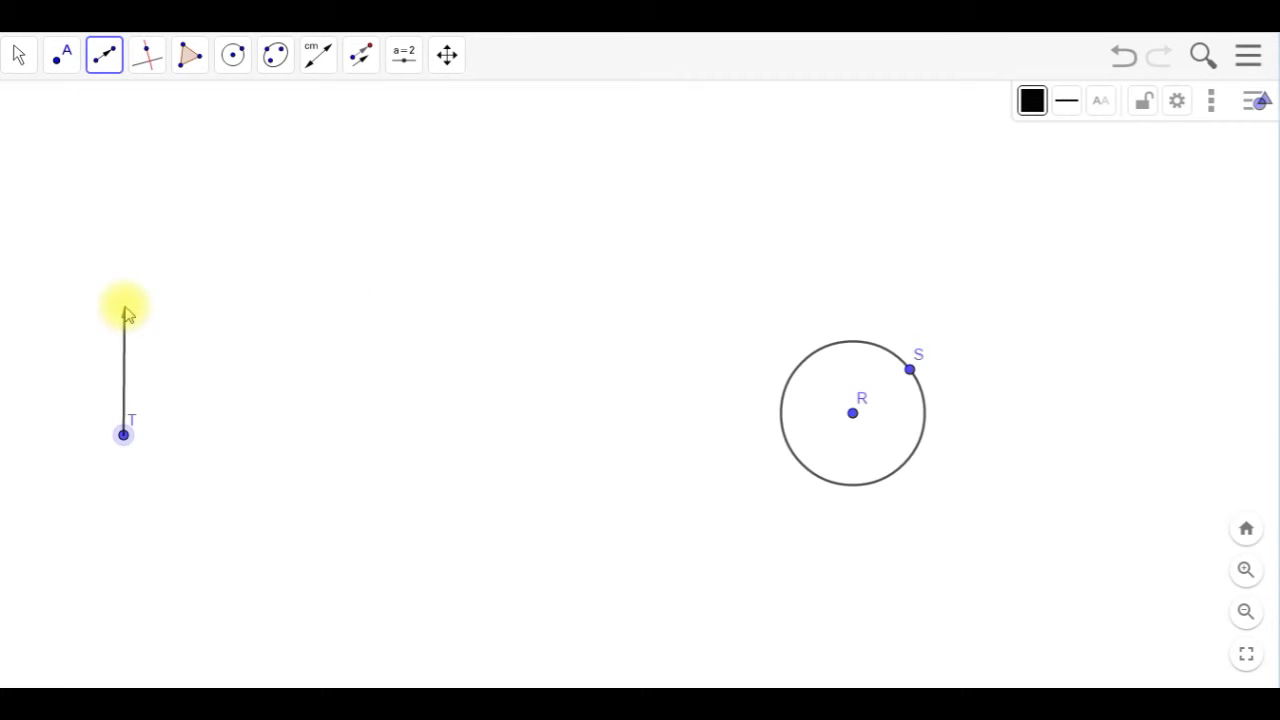
pyautogui.click(124, 306)
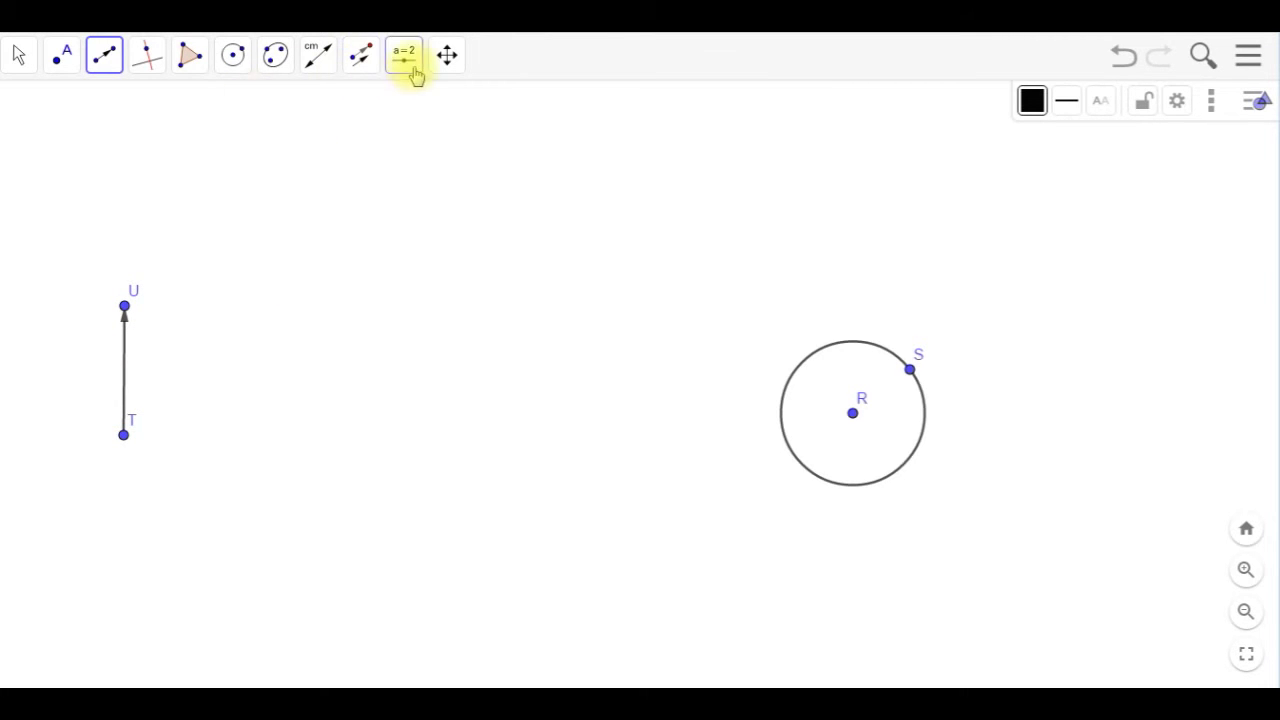
# Translate the circle centered at R by vector TU with the Translate by Vector tool
pyautogui.click(362, 57)
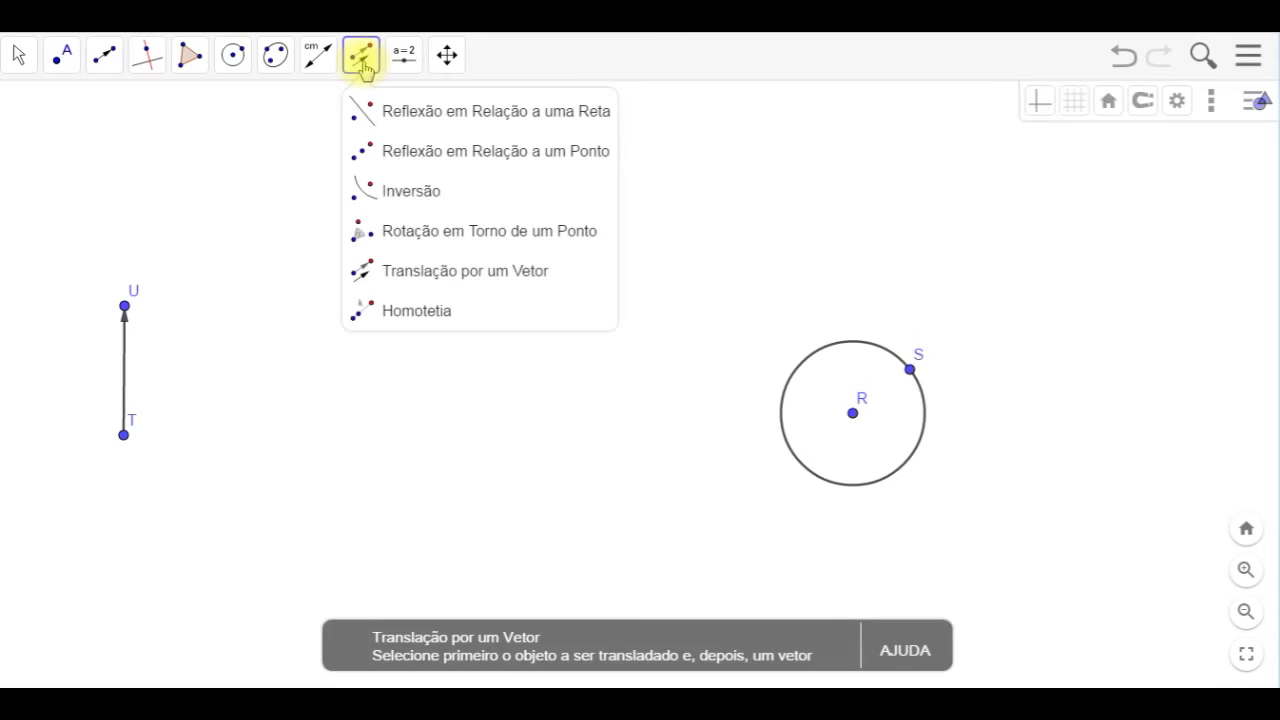
pyautogui.click(418, 271)
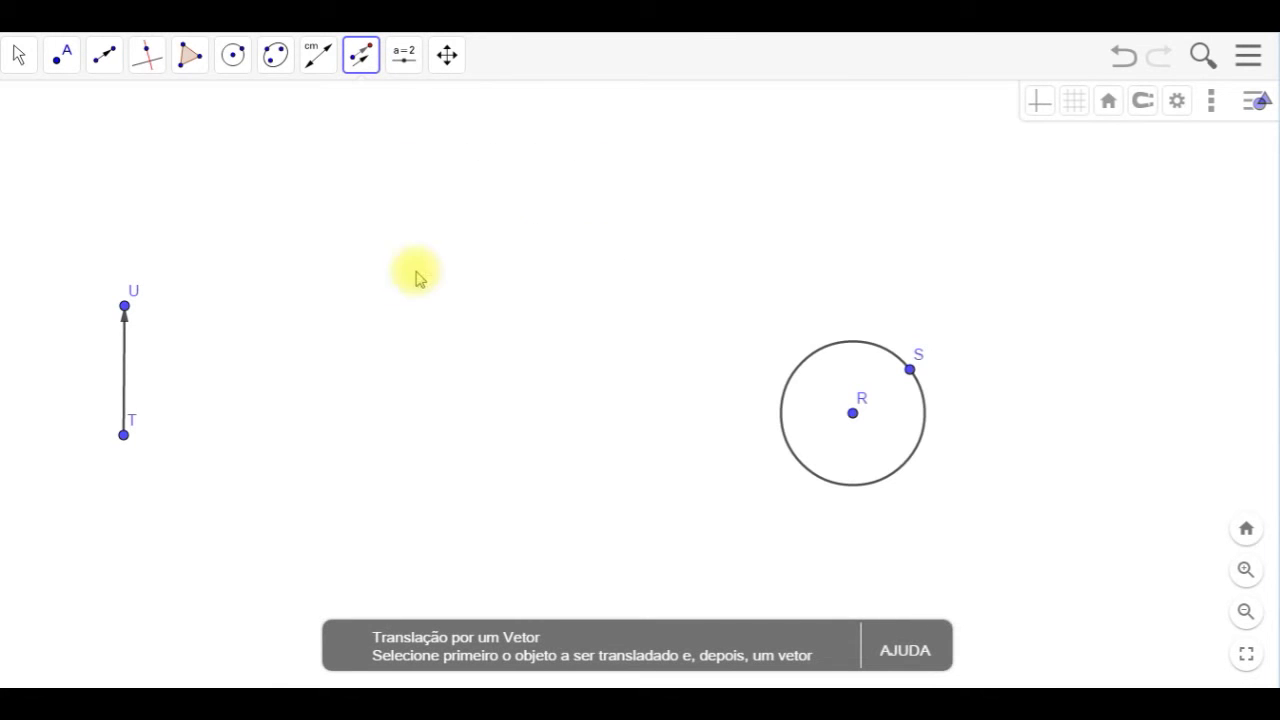
pyautogui.click(779, 456)
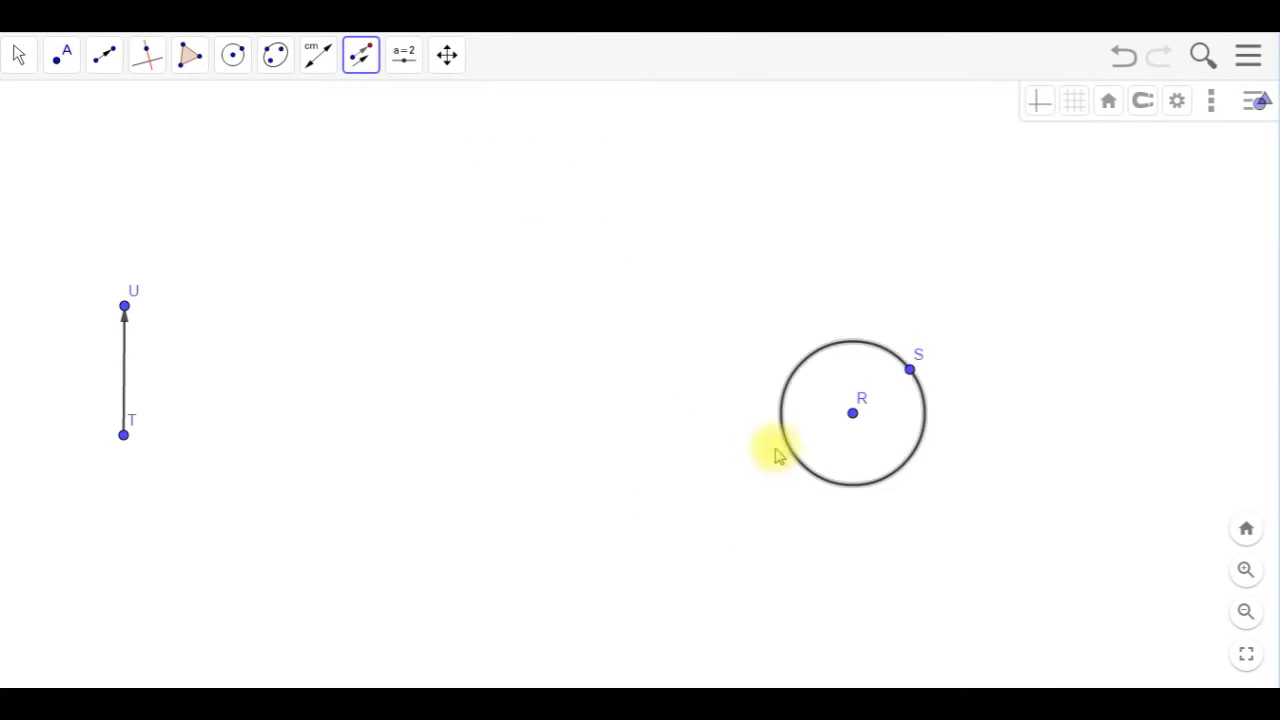
pyautogui.click(124, 385)
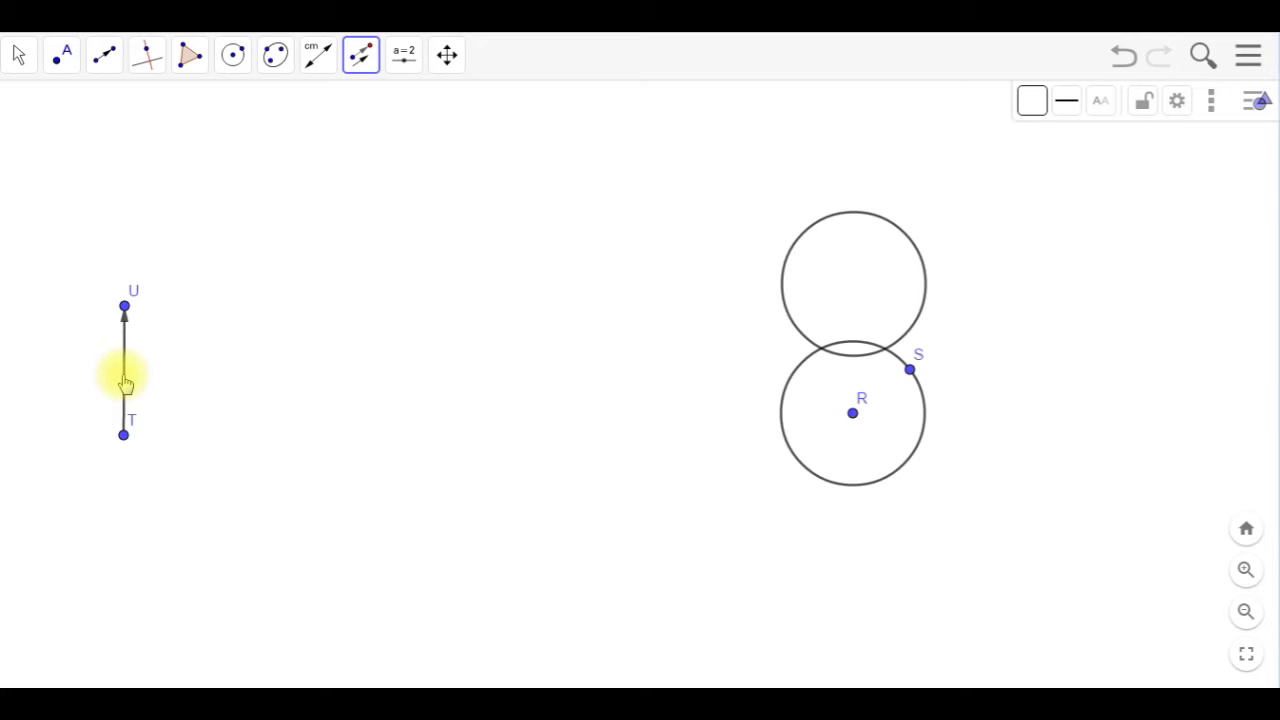
# Move endpoint U straight up to lengthen the vector, and clear the circles and the vector from the canvas
pyautogui.click(19, 55)
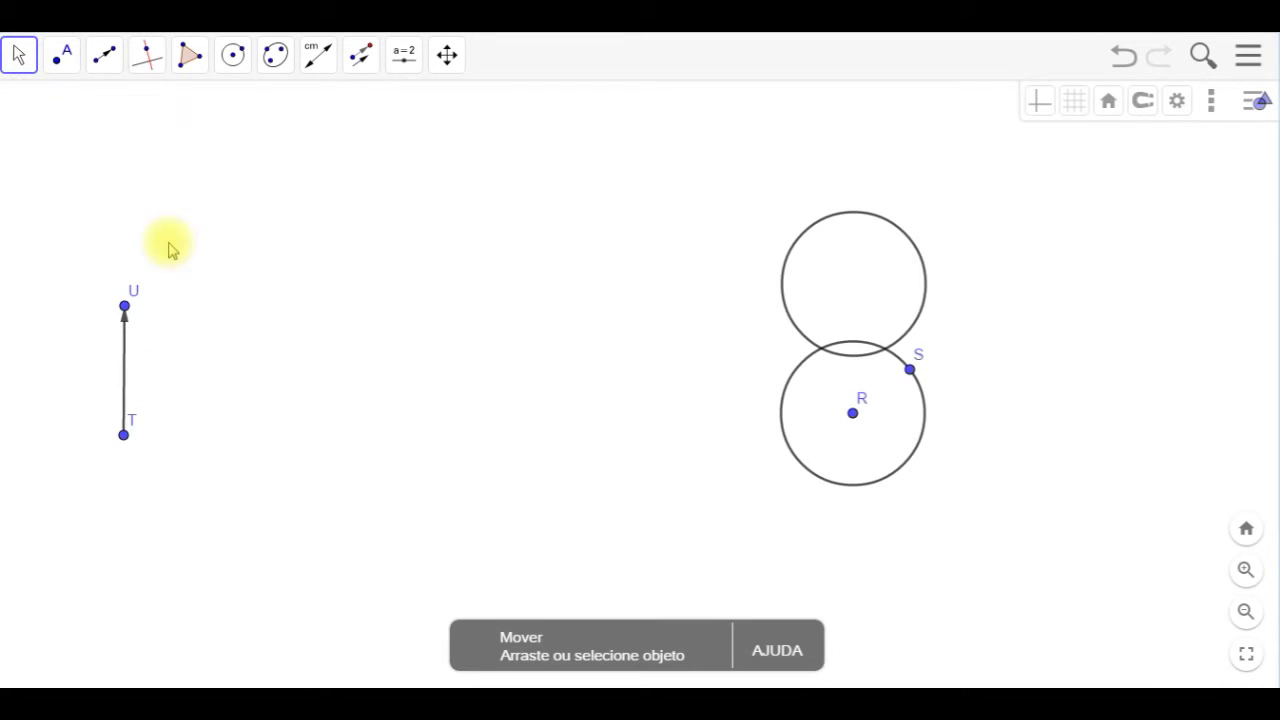
pyautogui.moveTo(126, 316); pyautogui.dragTo(123, 262)
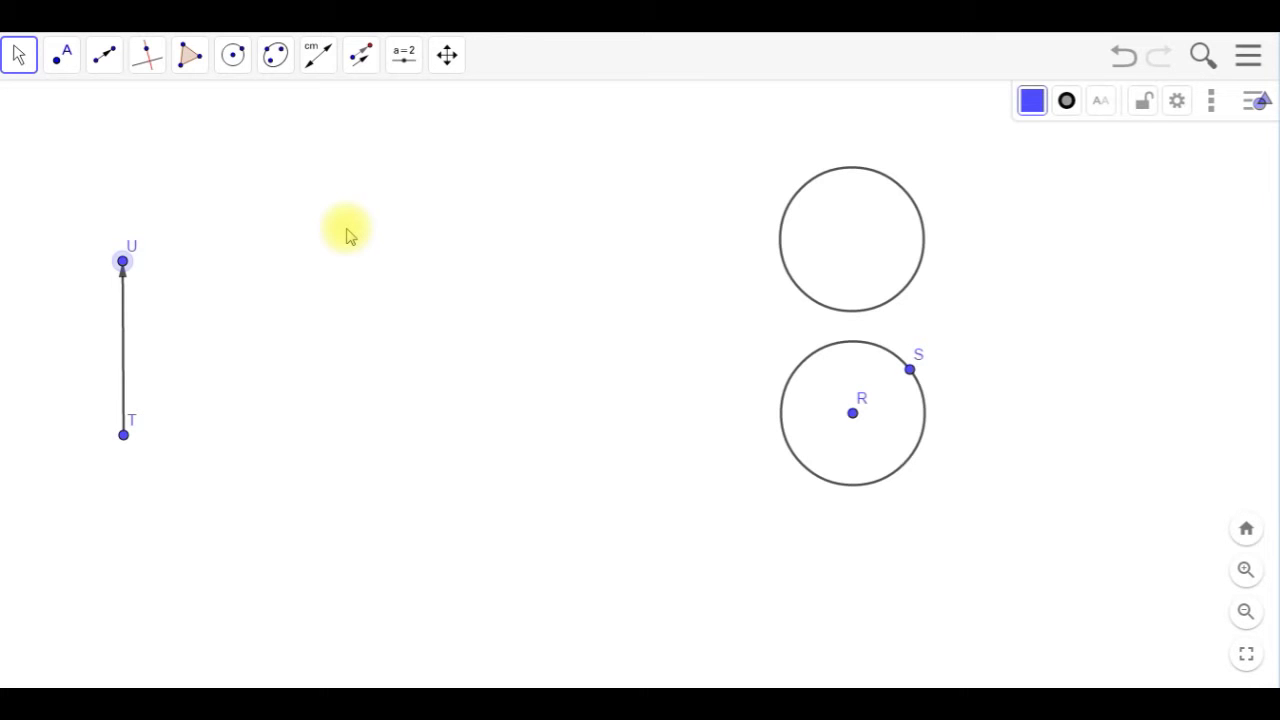
pyautogui.moveTo(95, 155); pyautogui.dragTo(673, 220)
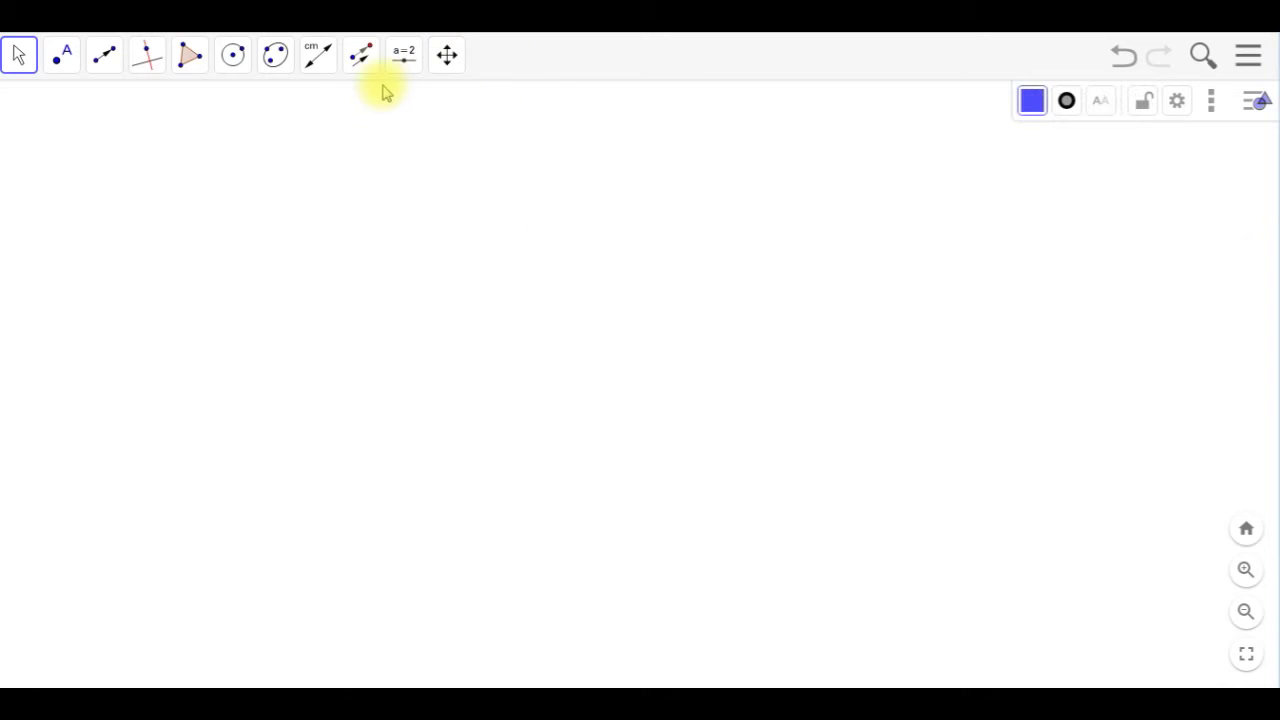
# Draw a regular polygon with 6 vertices in the upper-left part of the empty canvas
pyautogui.click(362, 56)
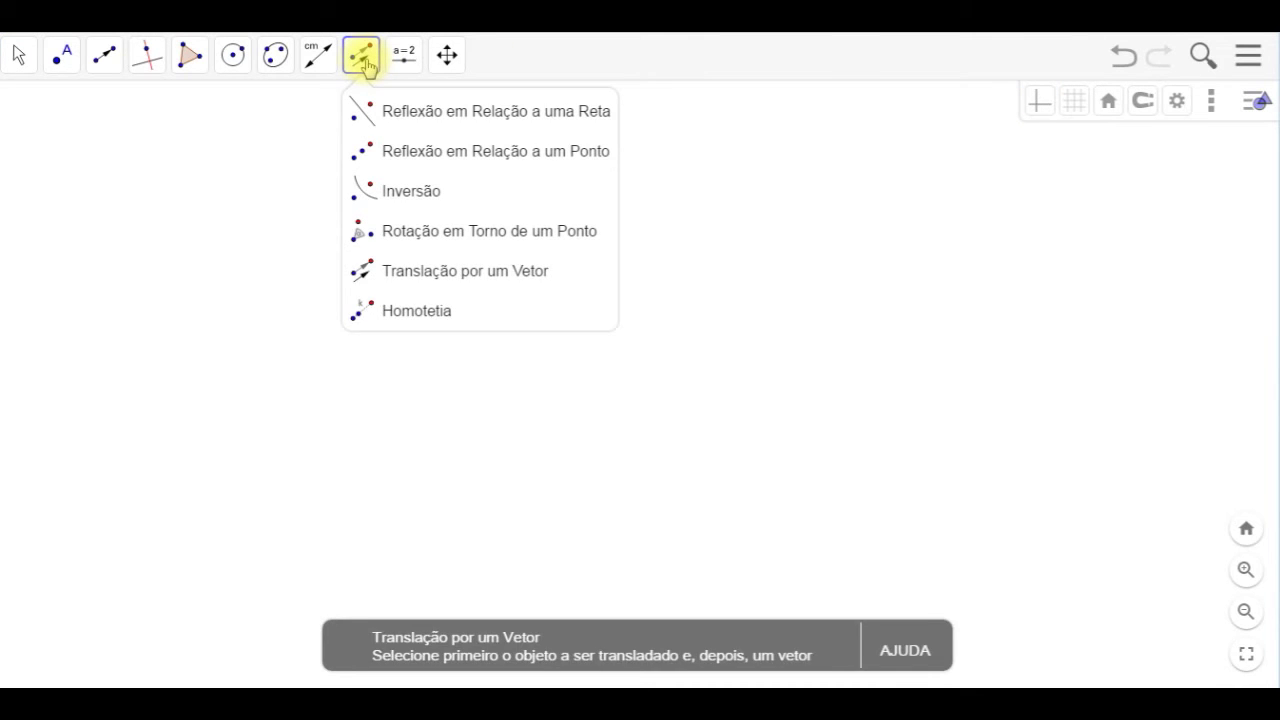
pyautogui.click(426, 318)
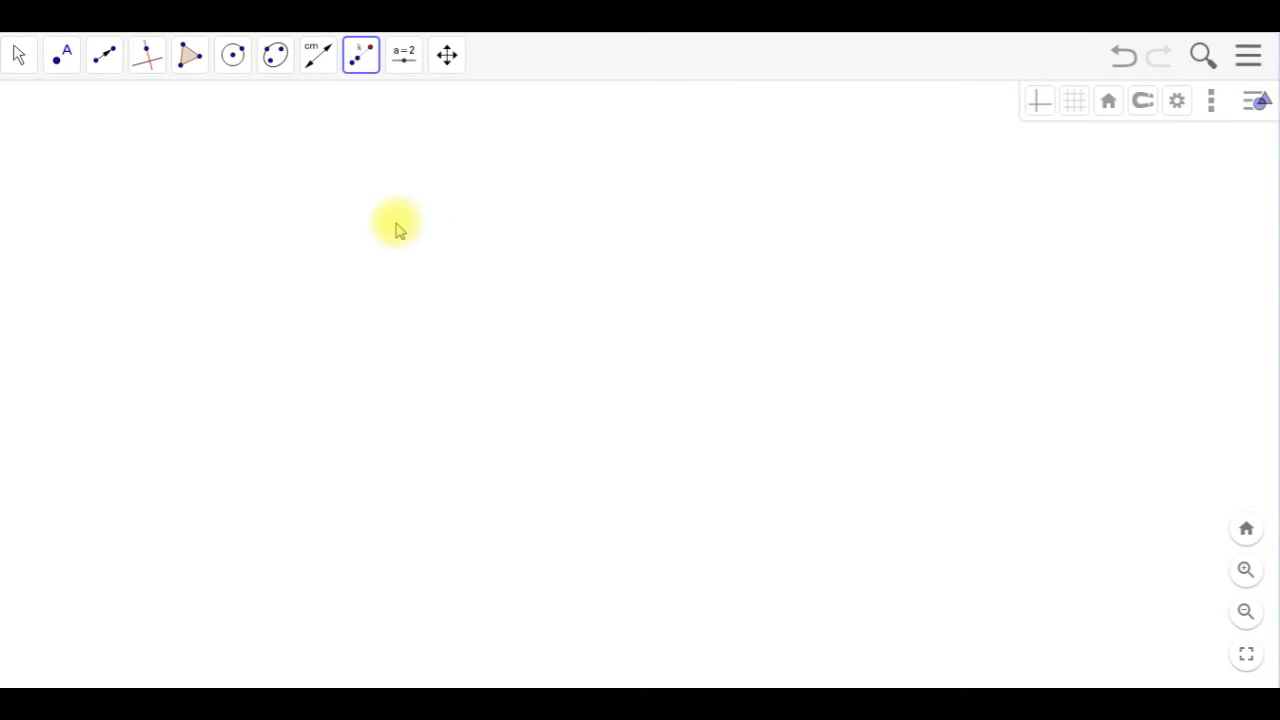
pyautogui.click(232, 60)
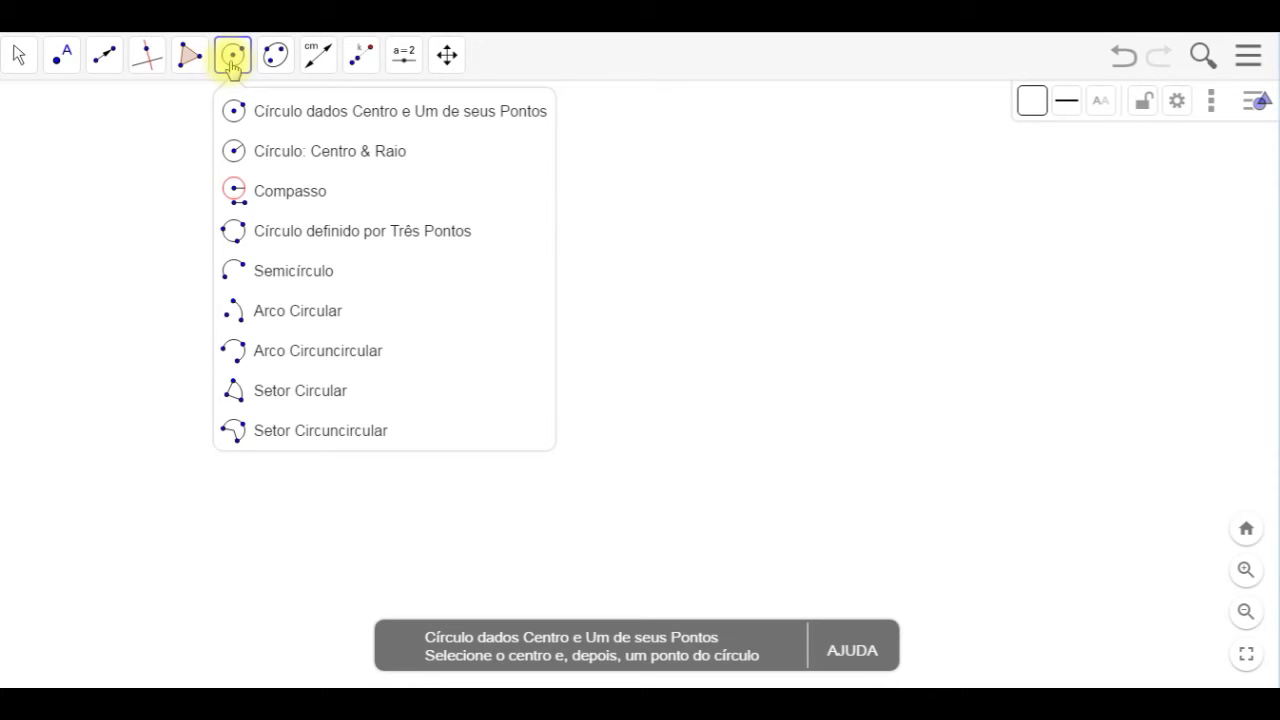
pyautogui.moveTo(177, 70)
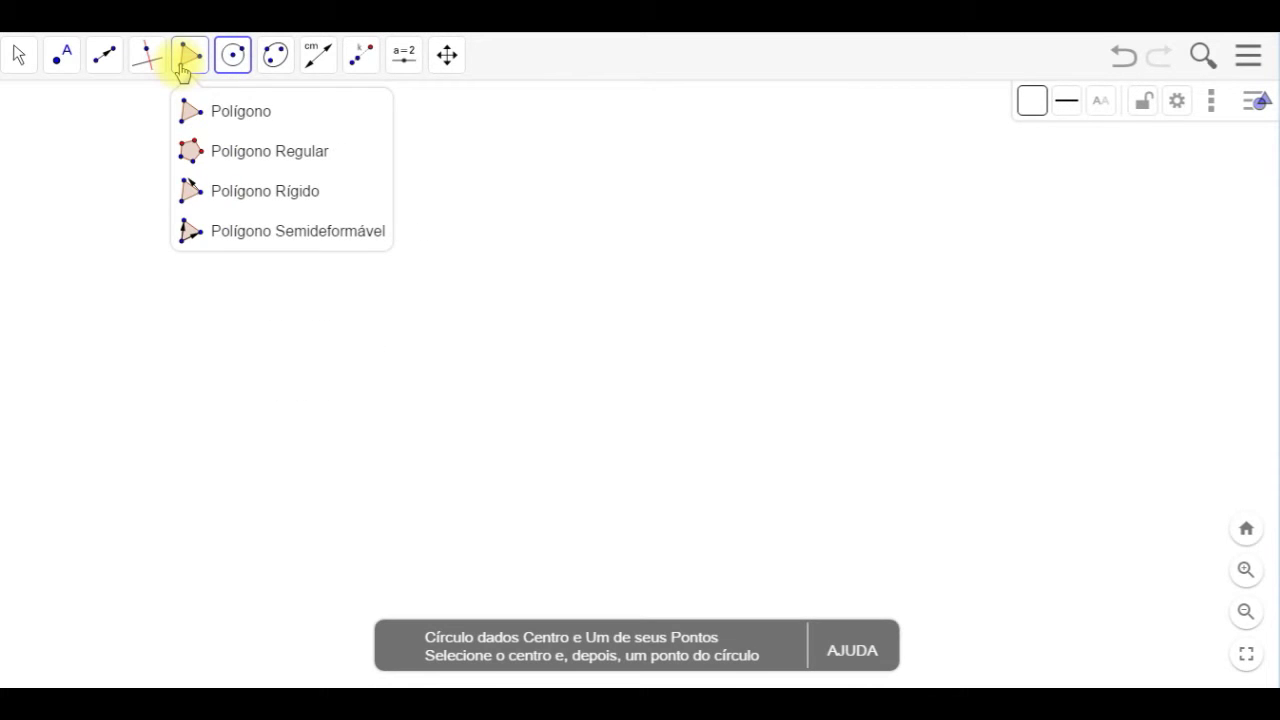
pyautogui.click(248, 154)
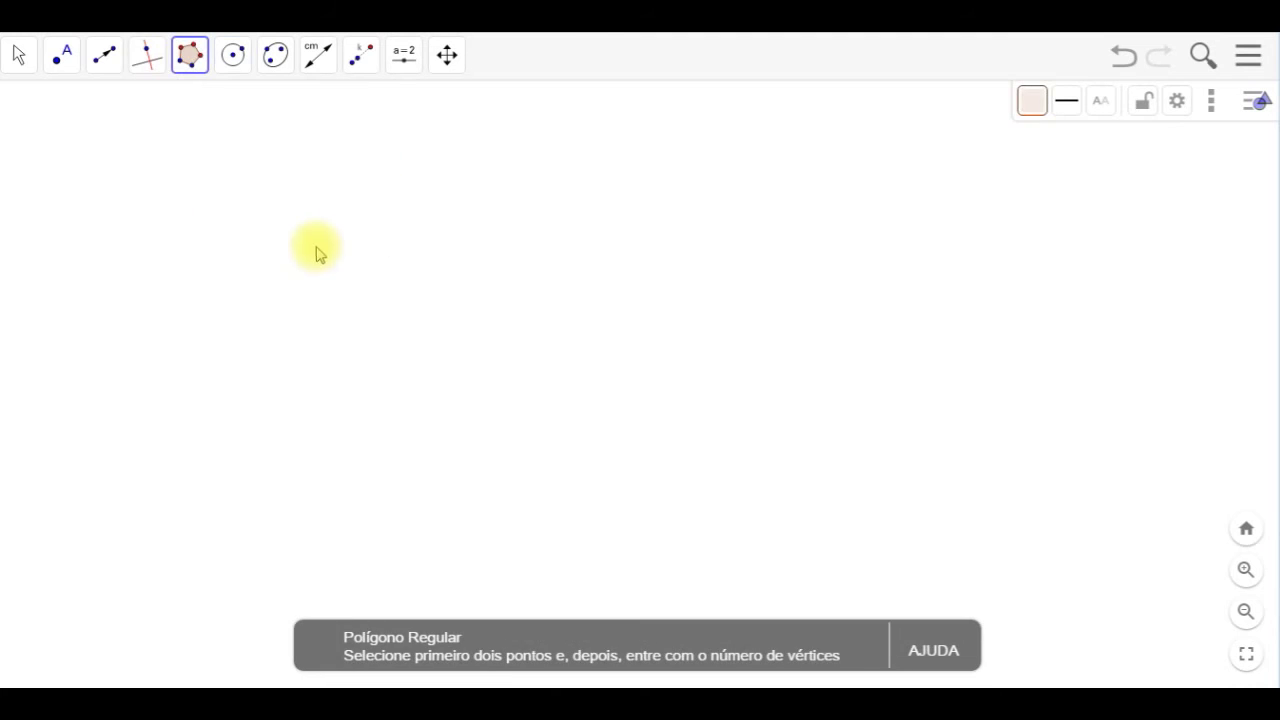
pyautogui.click(405, 347)
pyautogui.click(475, 222)
pyautogui.moveTo(509, 360); pyautogui.dragTo(449, 371)
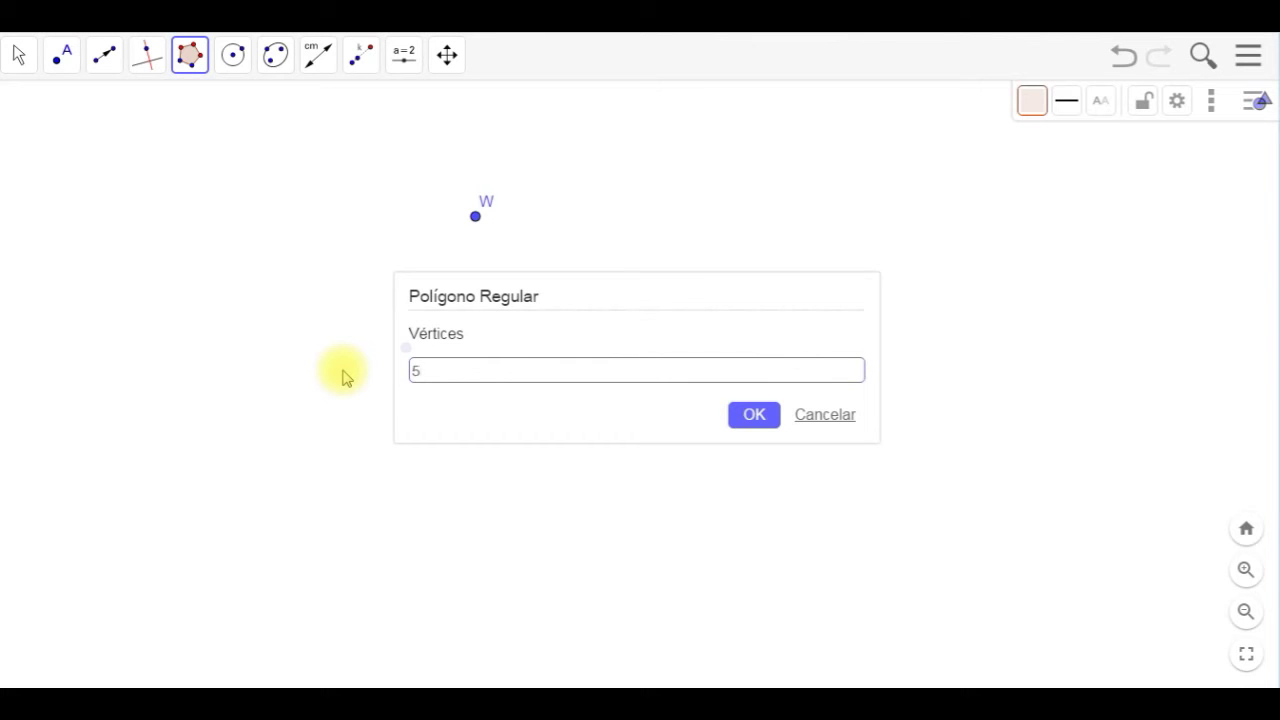
pyautogui.press('Return')
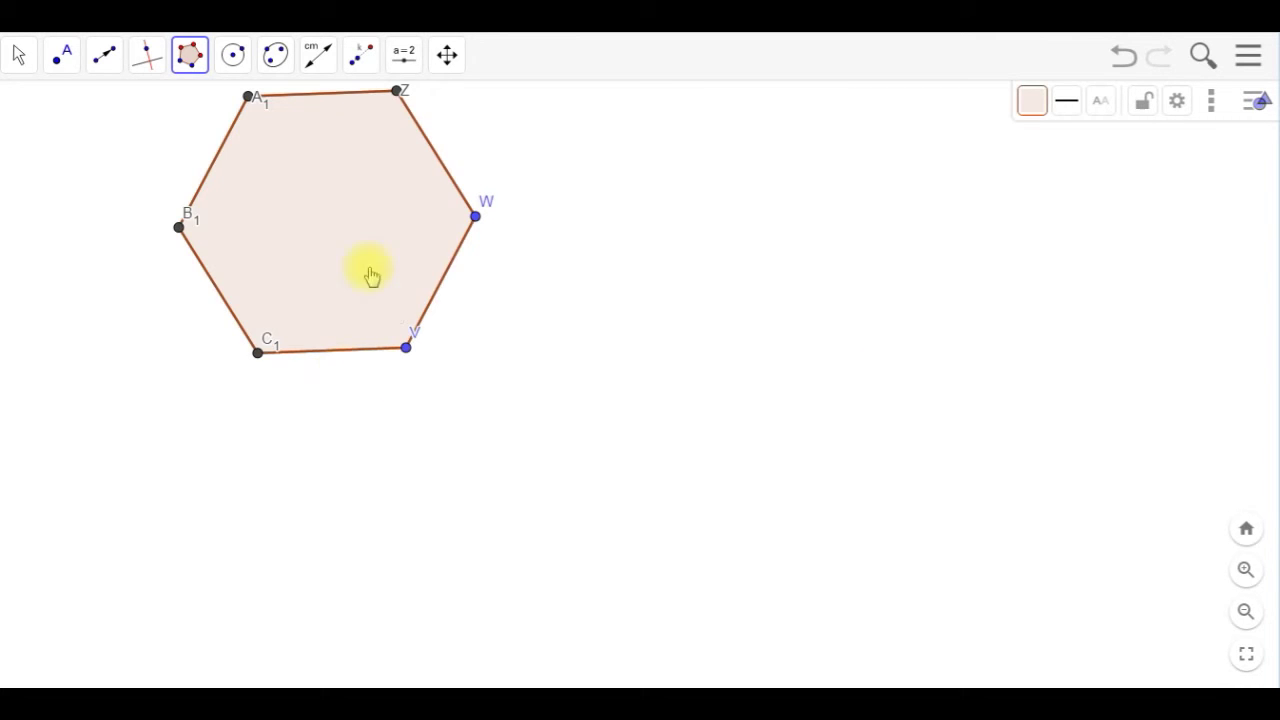
# Place one point near the hexagon's center and another near vertex V, canceling the second regular polygon and returning to the Move tool
pyautogui.click(324, 210)
pyautogui.click(394, 321)
pyautogui.click(18, 54)
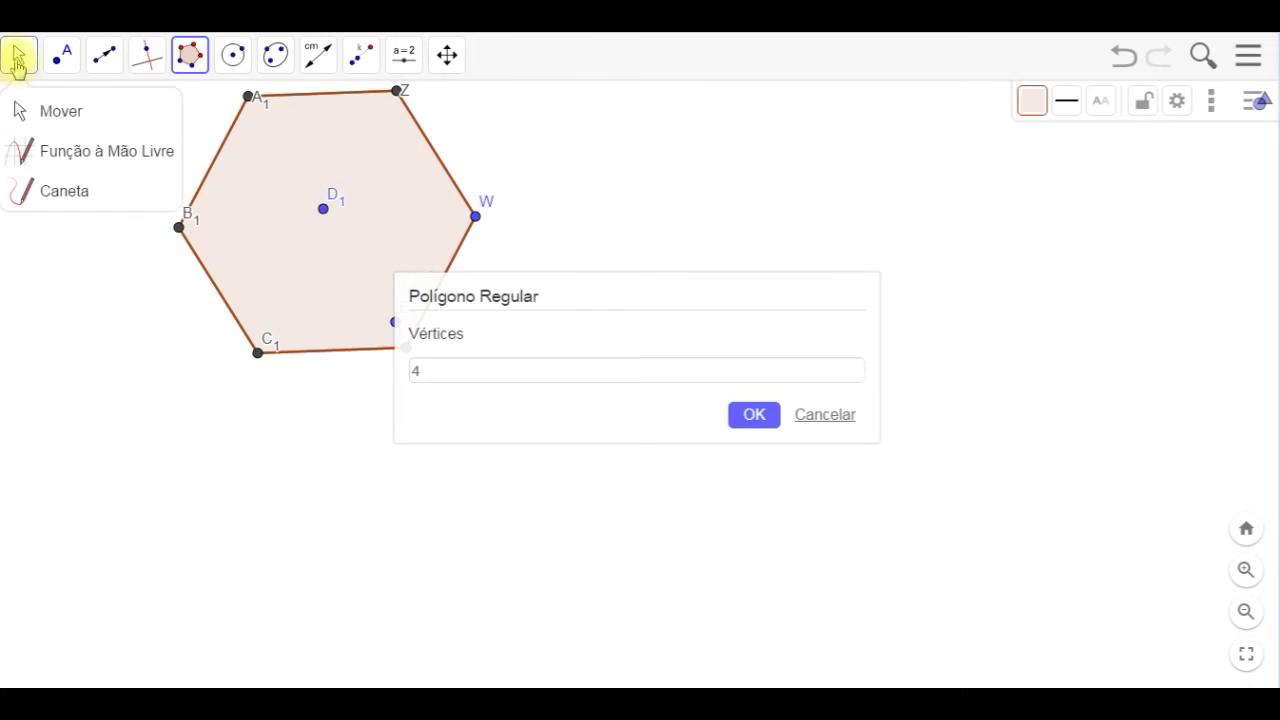
pyautogui.click(75, 114)
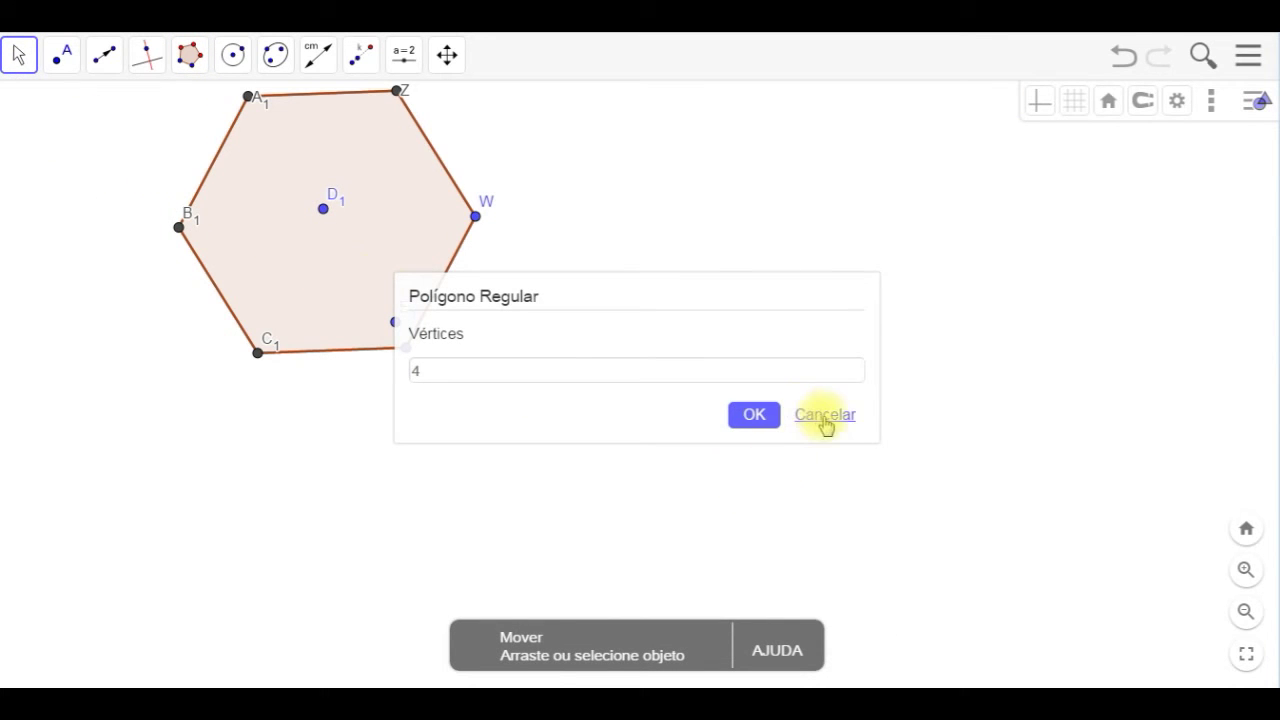
pyautogui.click(824, 414)
pyautogui.click(18, 54)
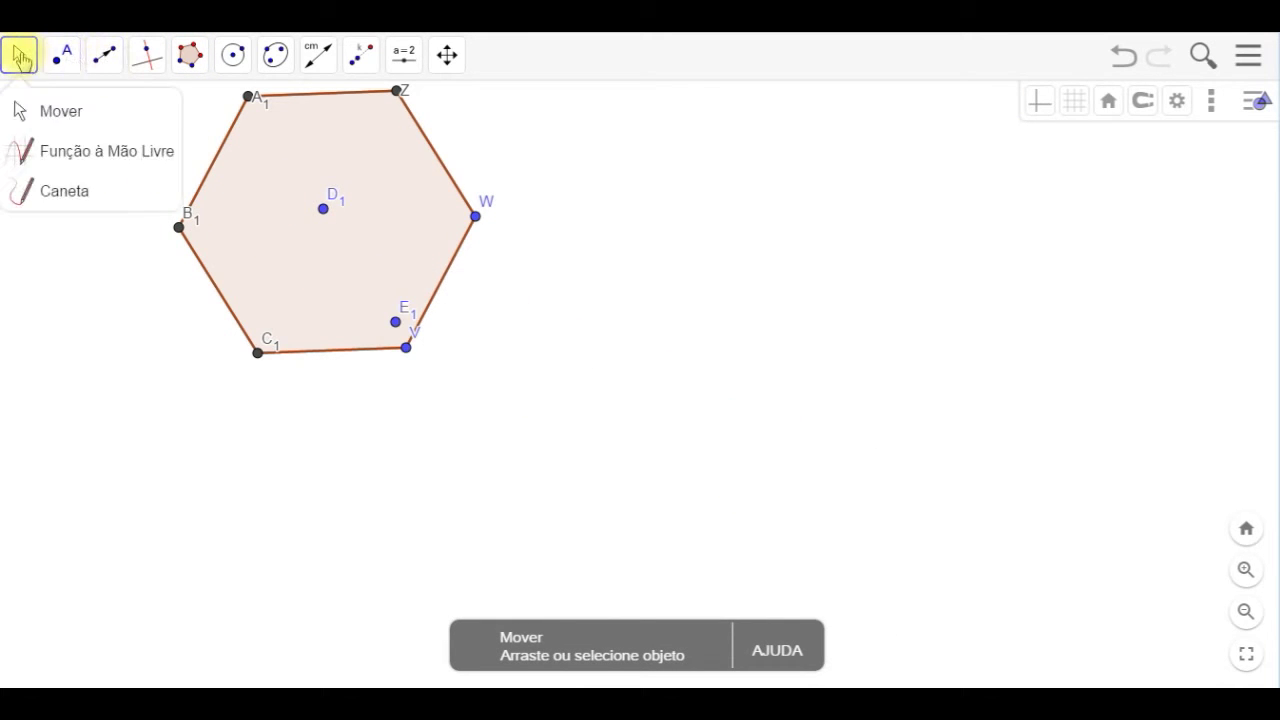
# Delete the point near vertex V and move the hexagon over to the right half of the canvas
pyautogui.click(57, 113)
pyautogui.click(396, 323)
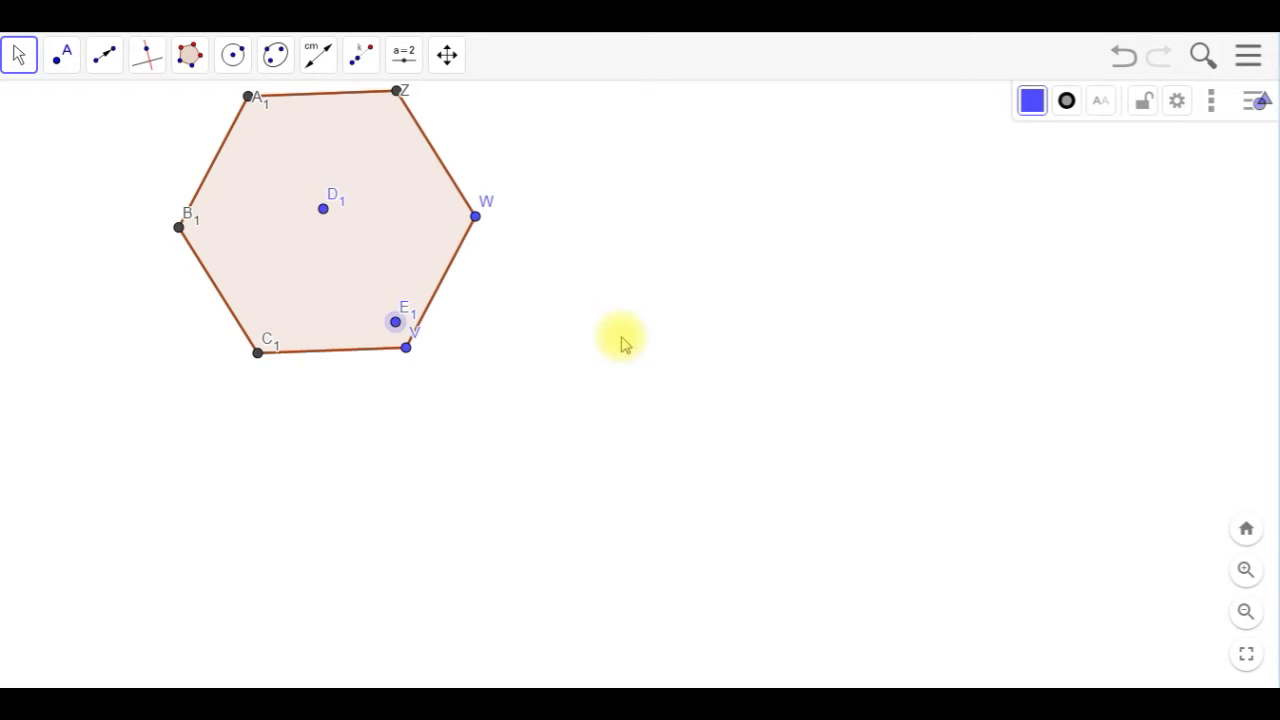
pyautogui.press('Delete')
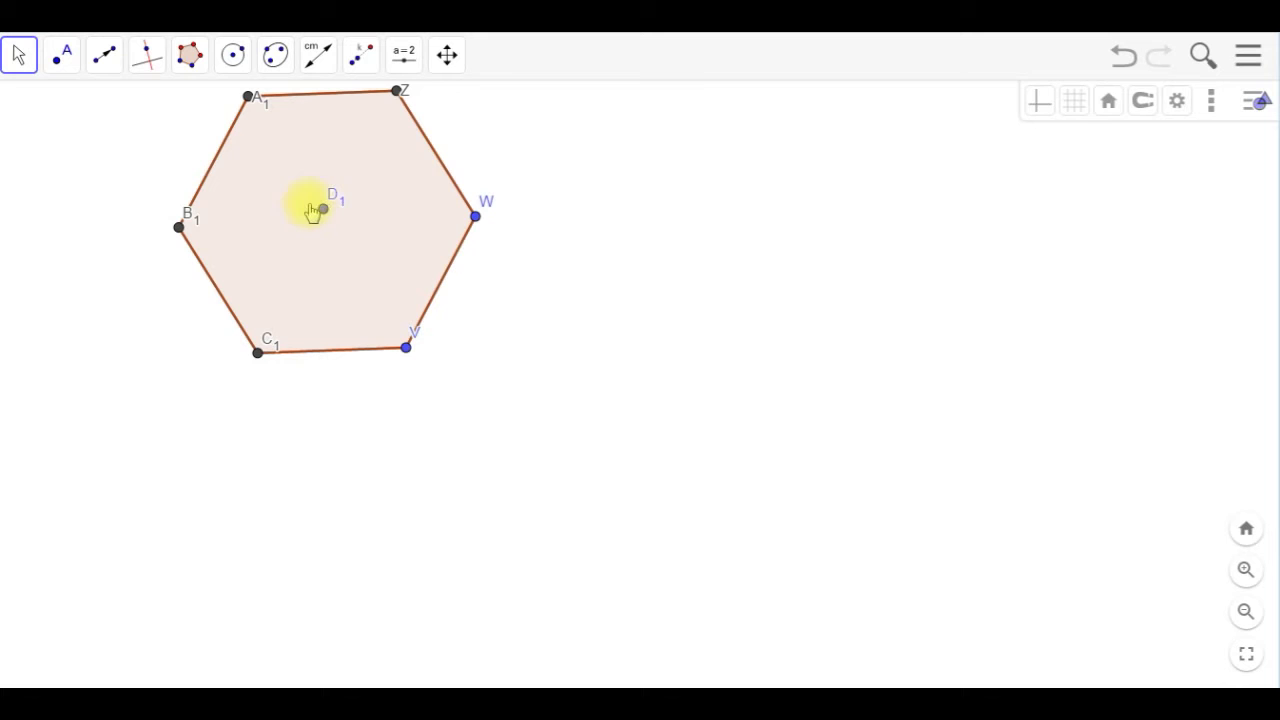
pyautogui.moveTo(460, 303); pyautogui.dragTo(808, 357)
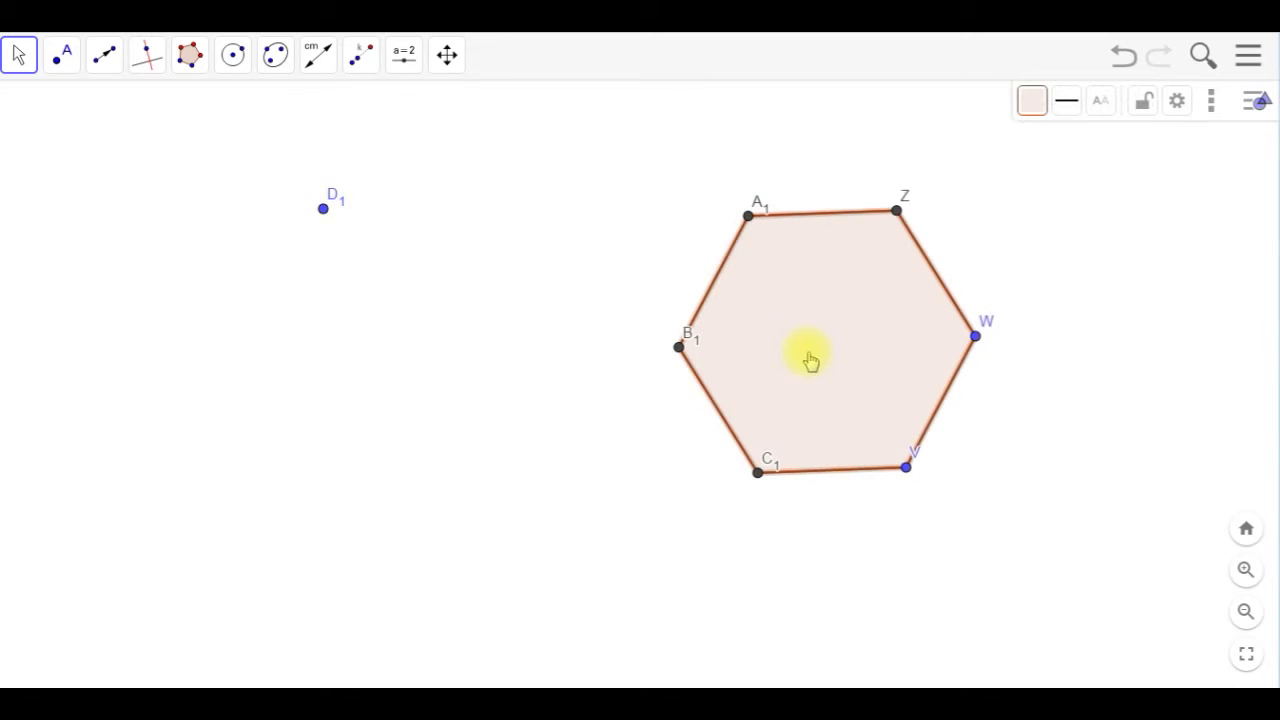
# Delete the remaining isolated point and shrink the hexagon by moving vertex V closer to W
pyautogui.click(323, 210)
pyautogui.click(434, 370)
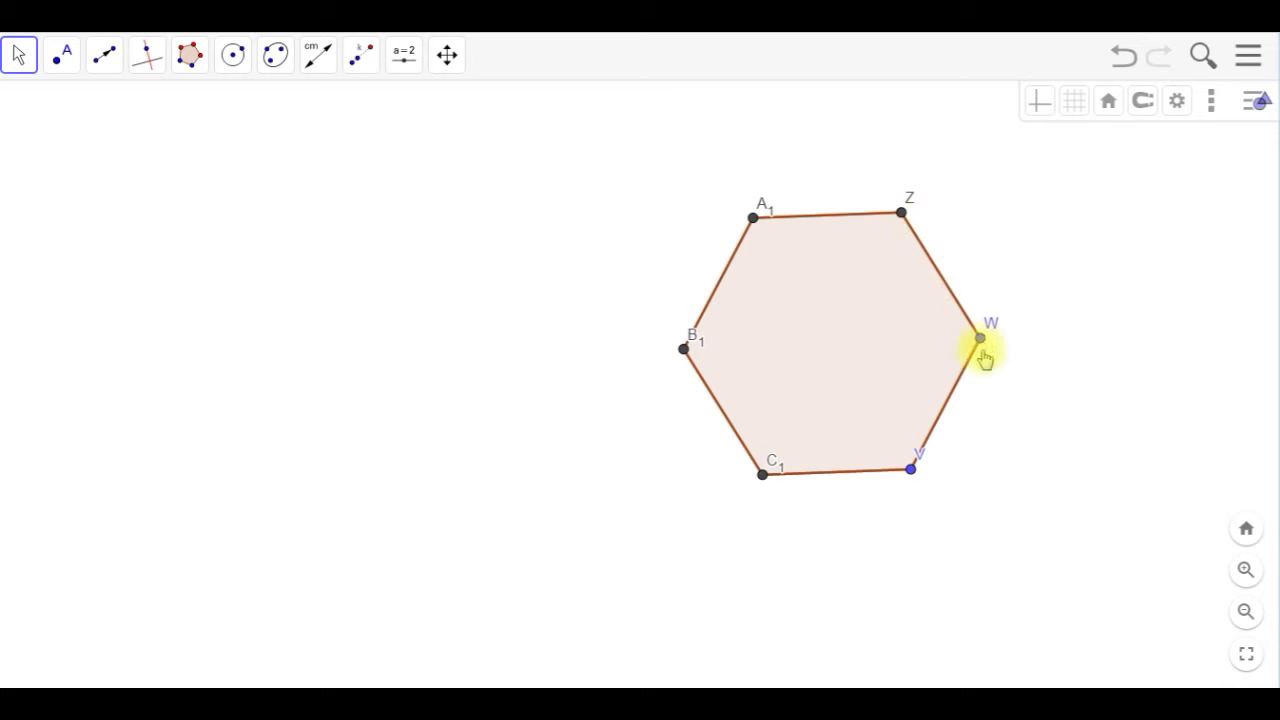
pyautogui.moveTo(913, 470); pyautogui.dragTo(933, 429)
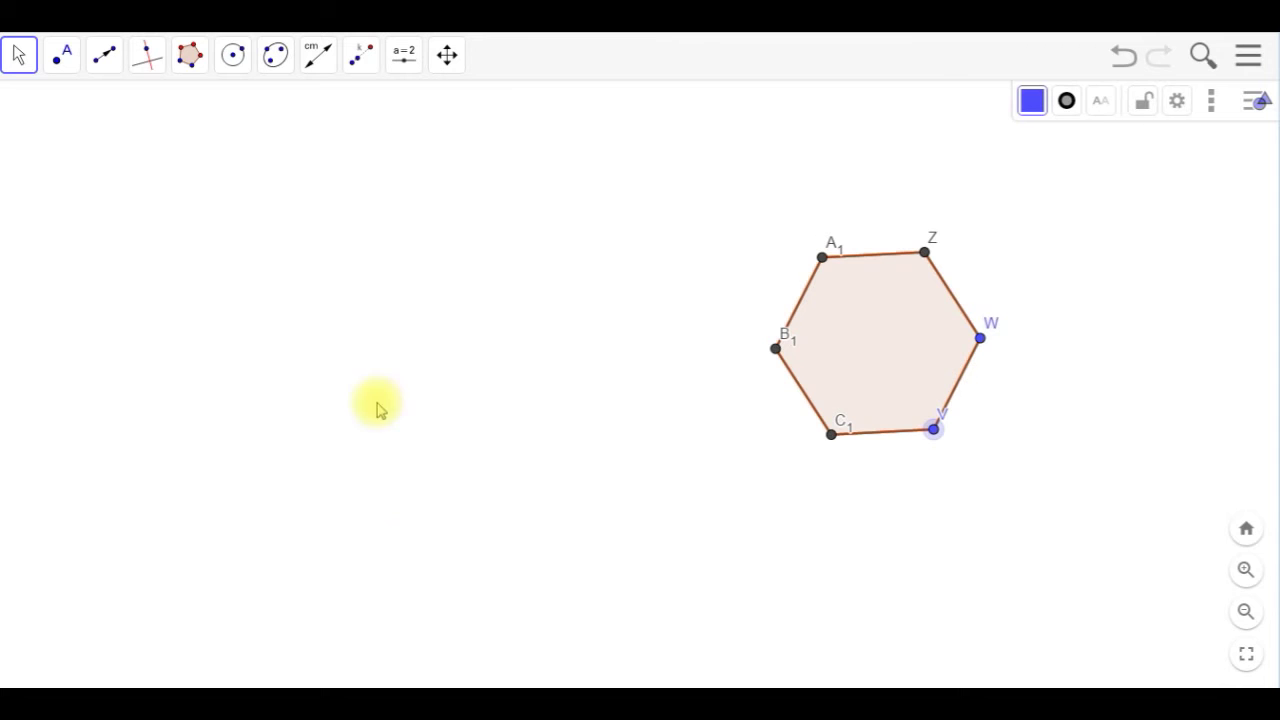
pyautogui.click(358, 58)
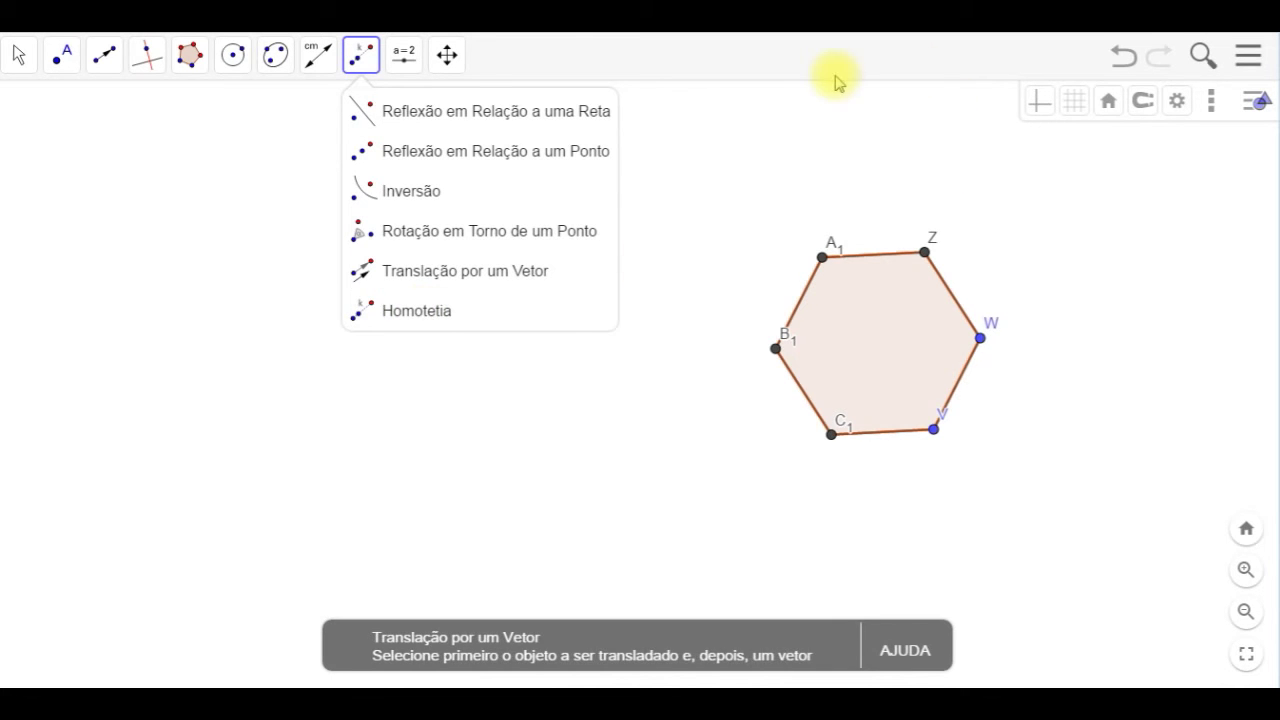
pyautogui.click(793, 112)
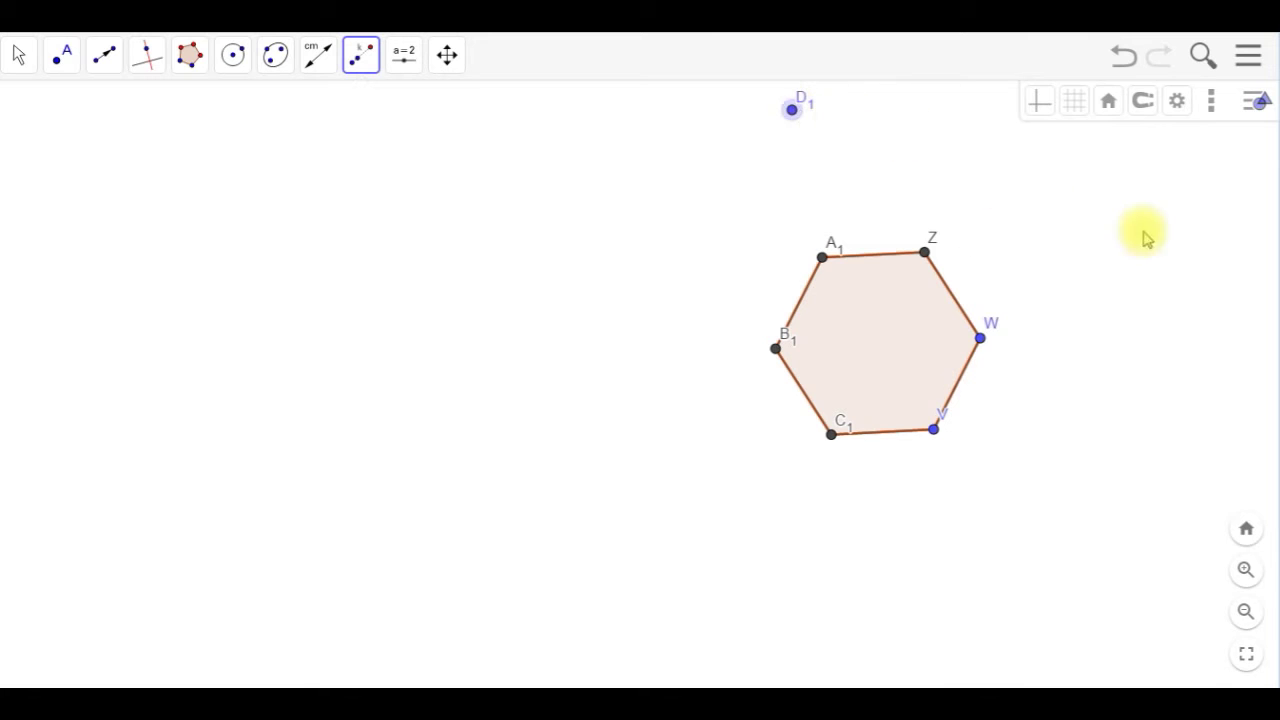
pyautogui.click(16, 53)
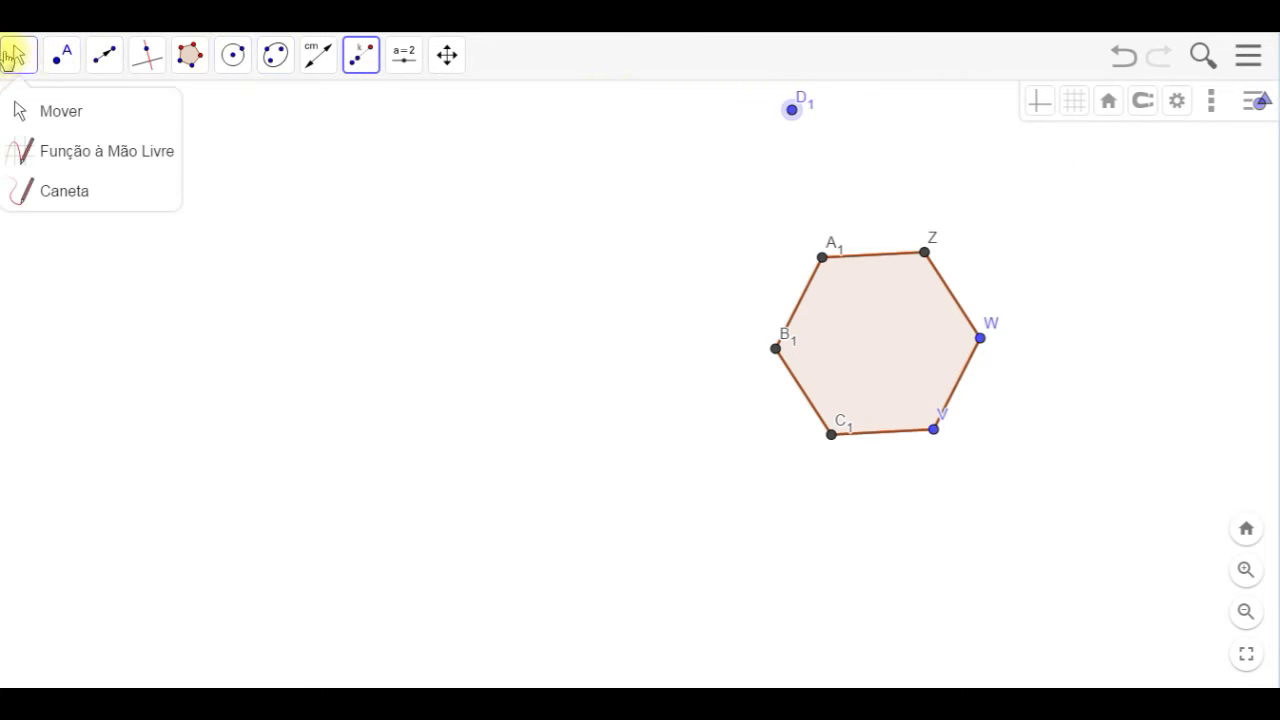
pyautogui.click(57, 107)
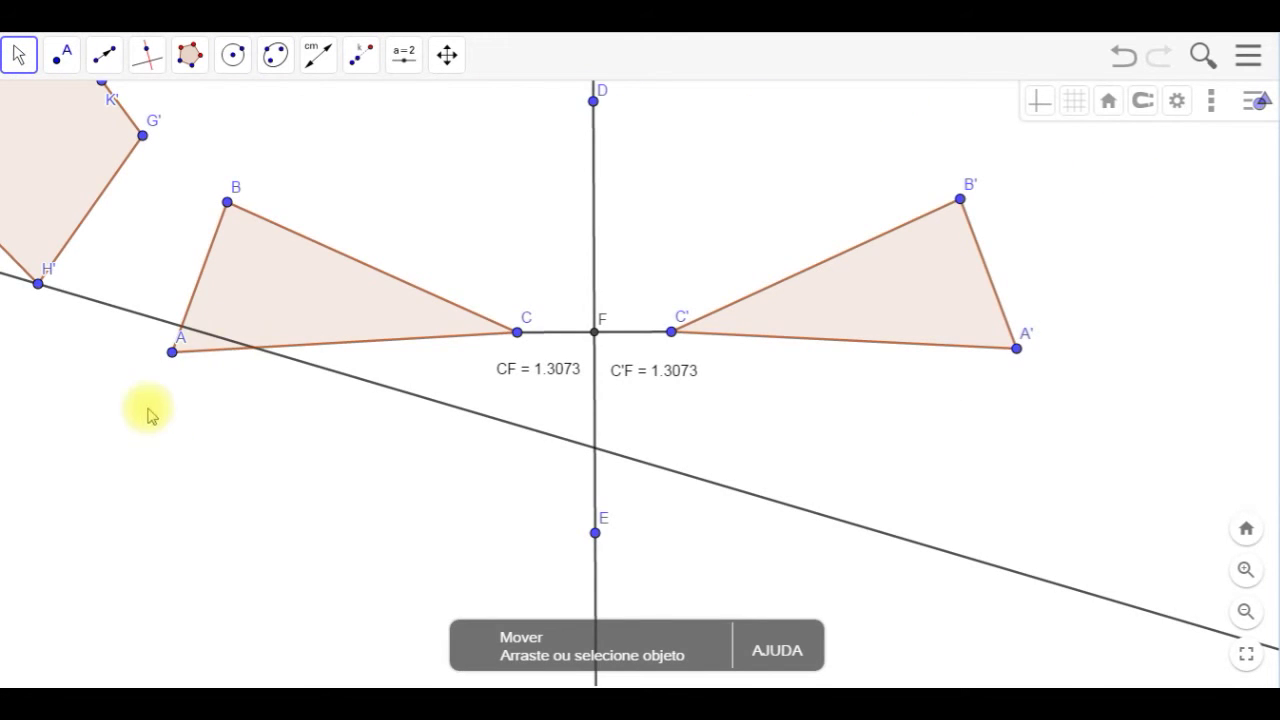
pyautogui.moveTo(149, 409); pyautogui.dragTo(1275, 465)
pyautogui.moveTo(448, 425); pyautogui.dragTo(1275, 548)
pyautogui.moveTo(371, 430); pyautogui.dragTo(1270, 440)
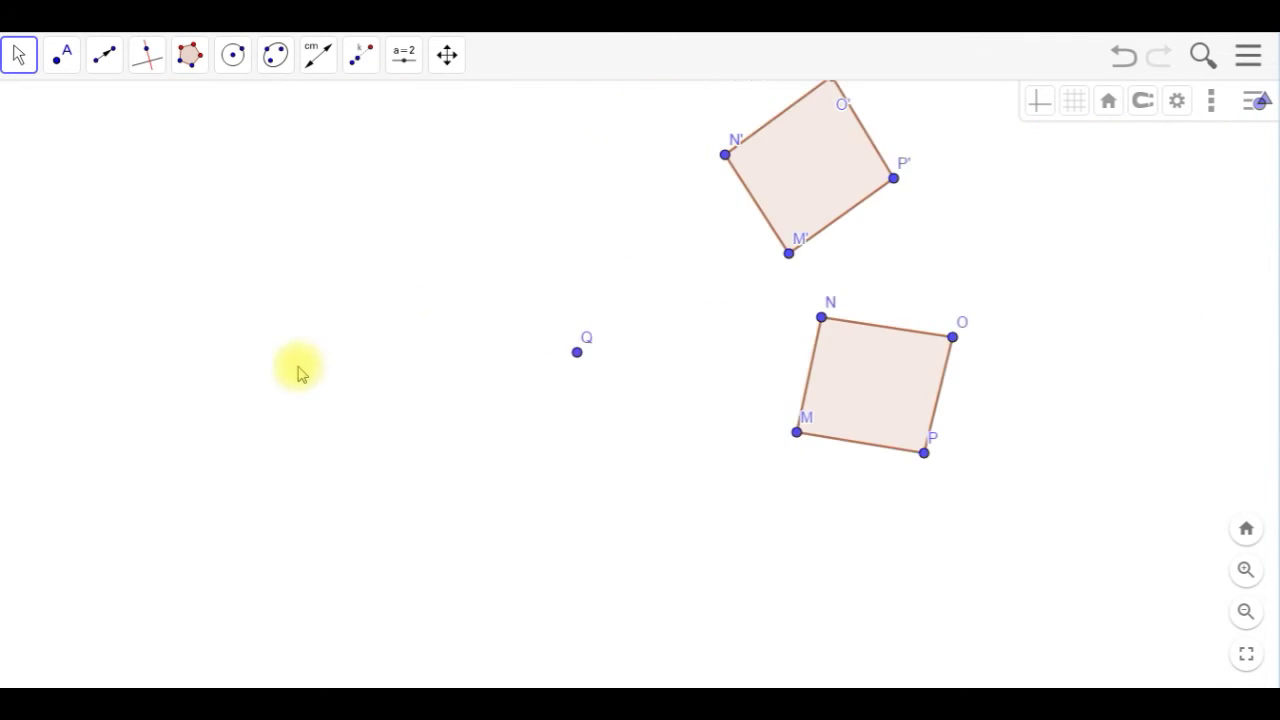
pyautogui.moveTo(300, 371); pyautogui.dragTo(766, 437)
pyautogui.moveTo(73, 366); pyautogui.dragTo(920, 434)
pyautogui.moveTo(496, 436); pyautogui.dragTo(975, 492)
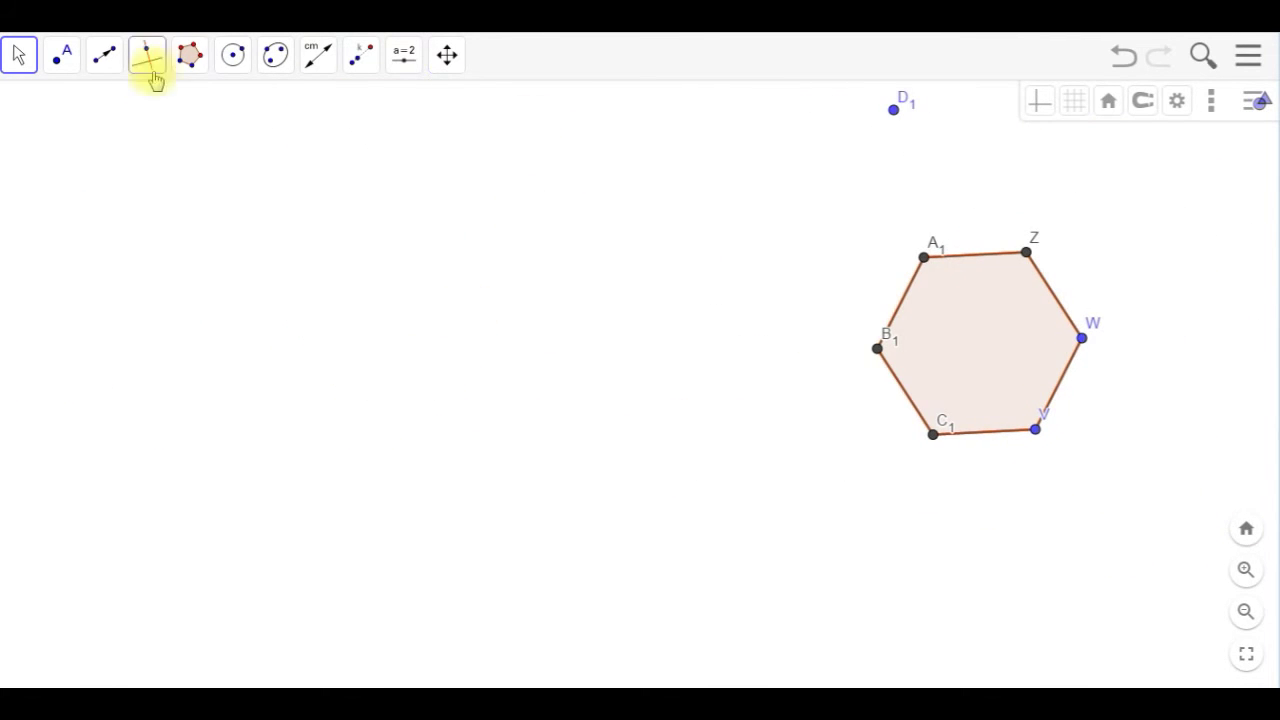
pyautogui.click(21, 53)
pyautogui.click(63, 118)
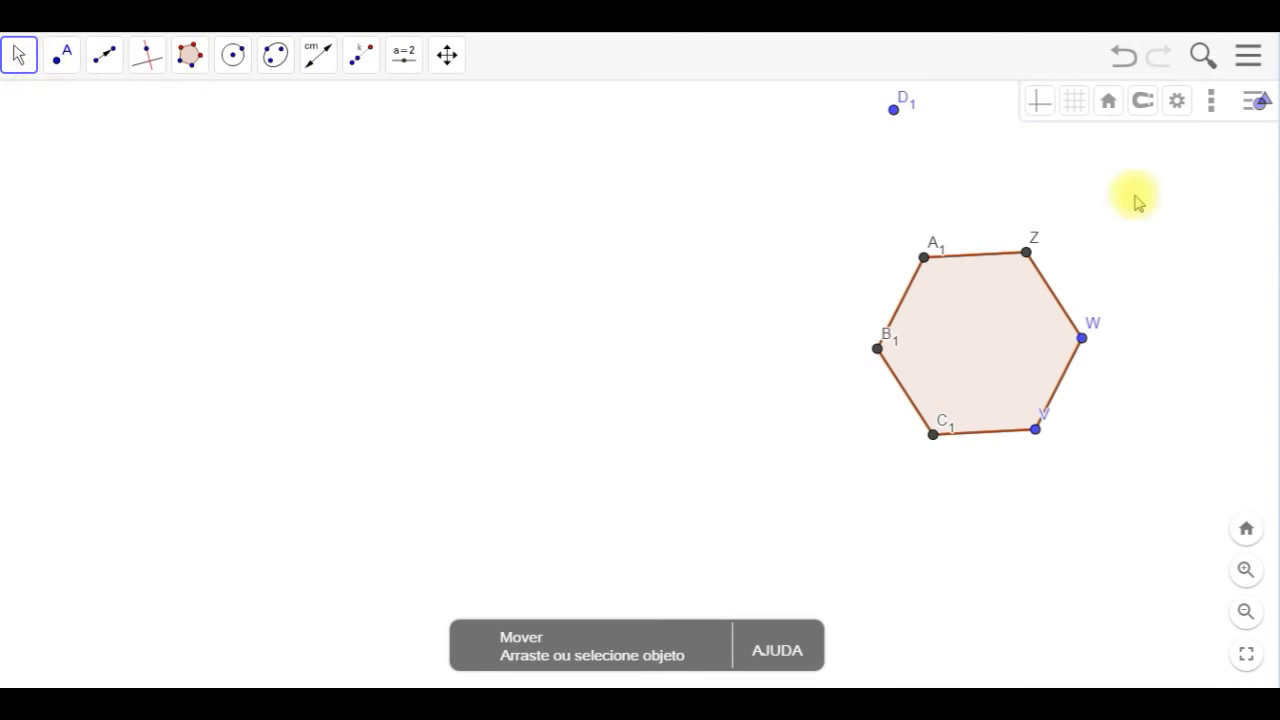
pyautogui.click(893, 110)
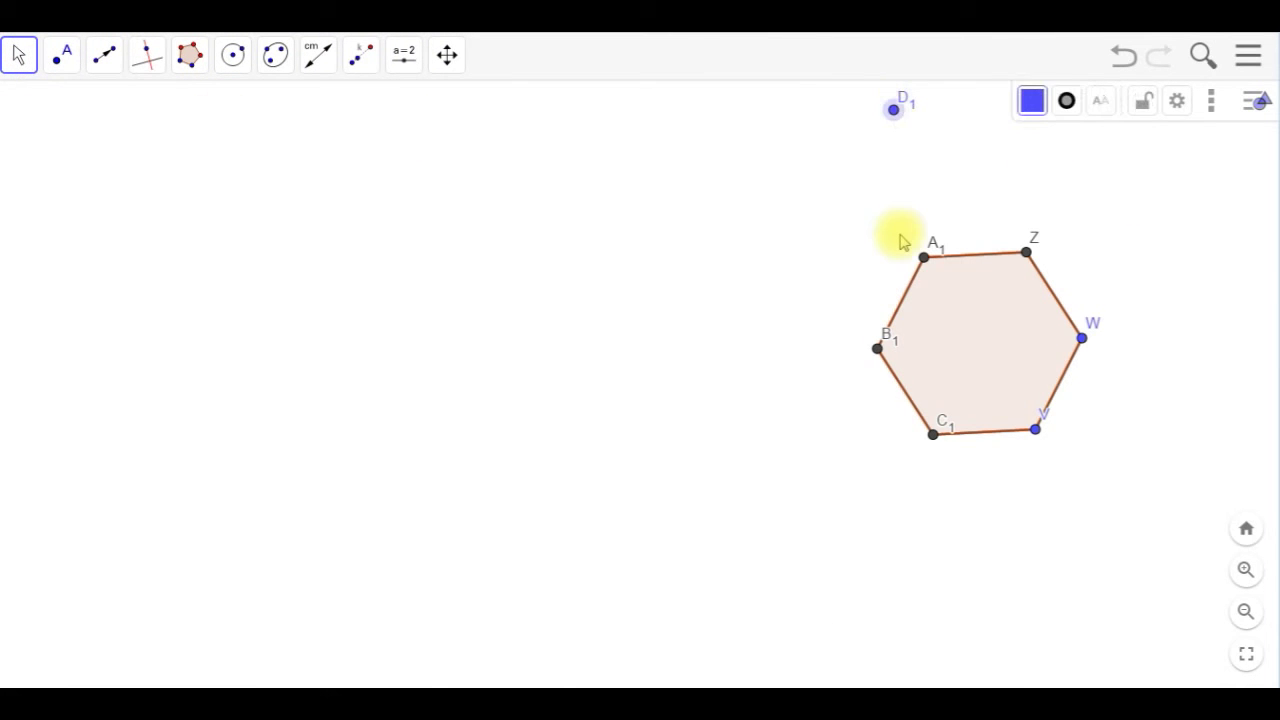
pyautogui.press('Delete')
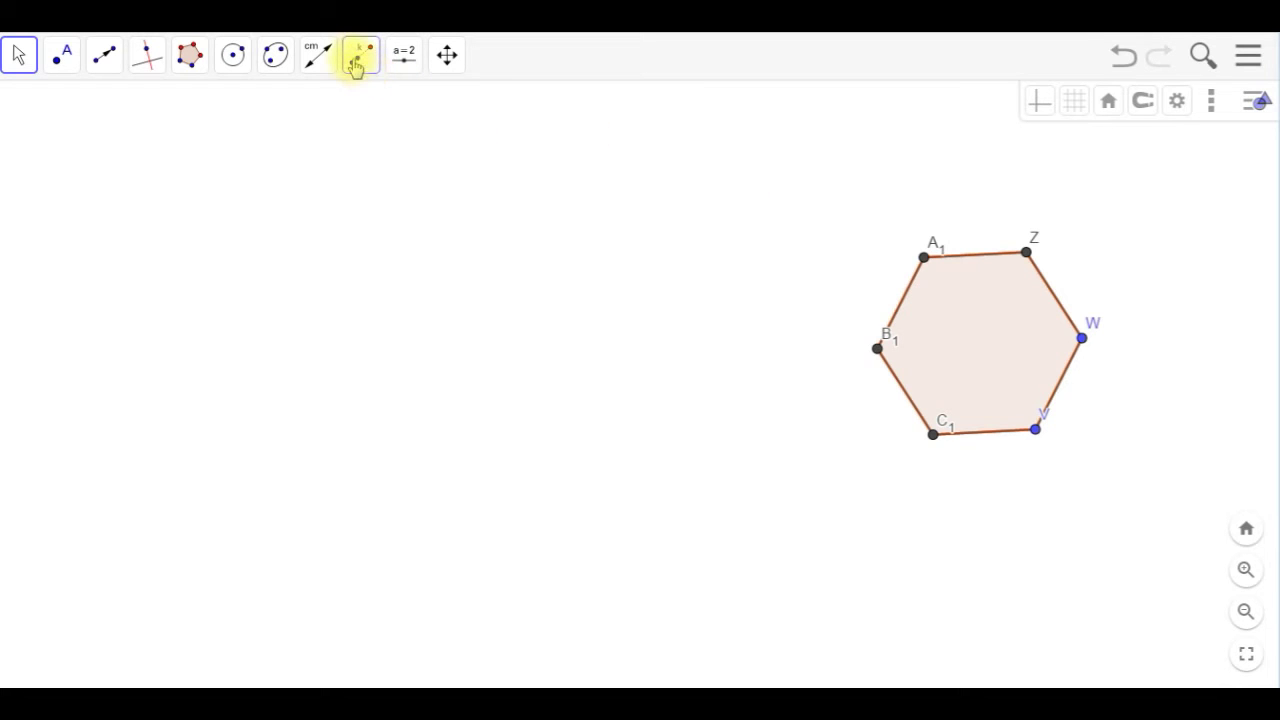
# Place a free point well to the left of the hexagon, roughly level with its center
pyautogui.click(62, 55)
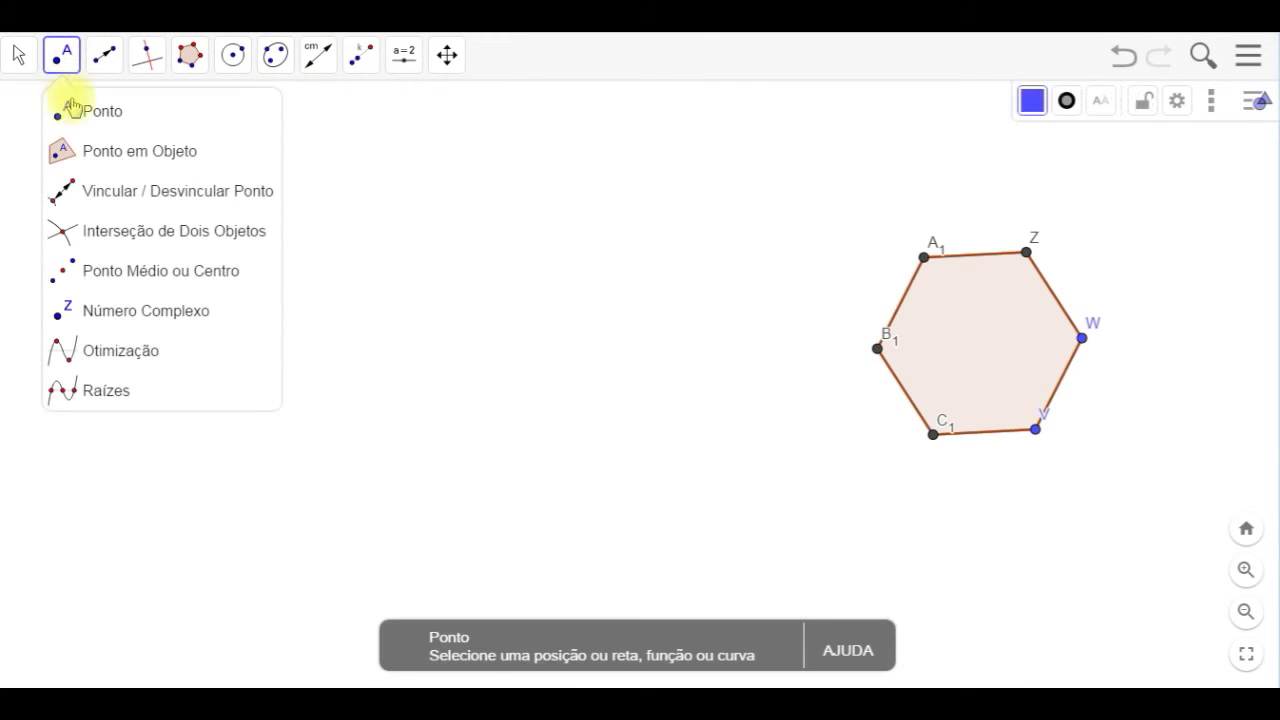
pyautogui.click(392, 321)
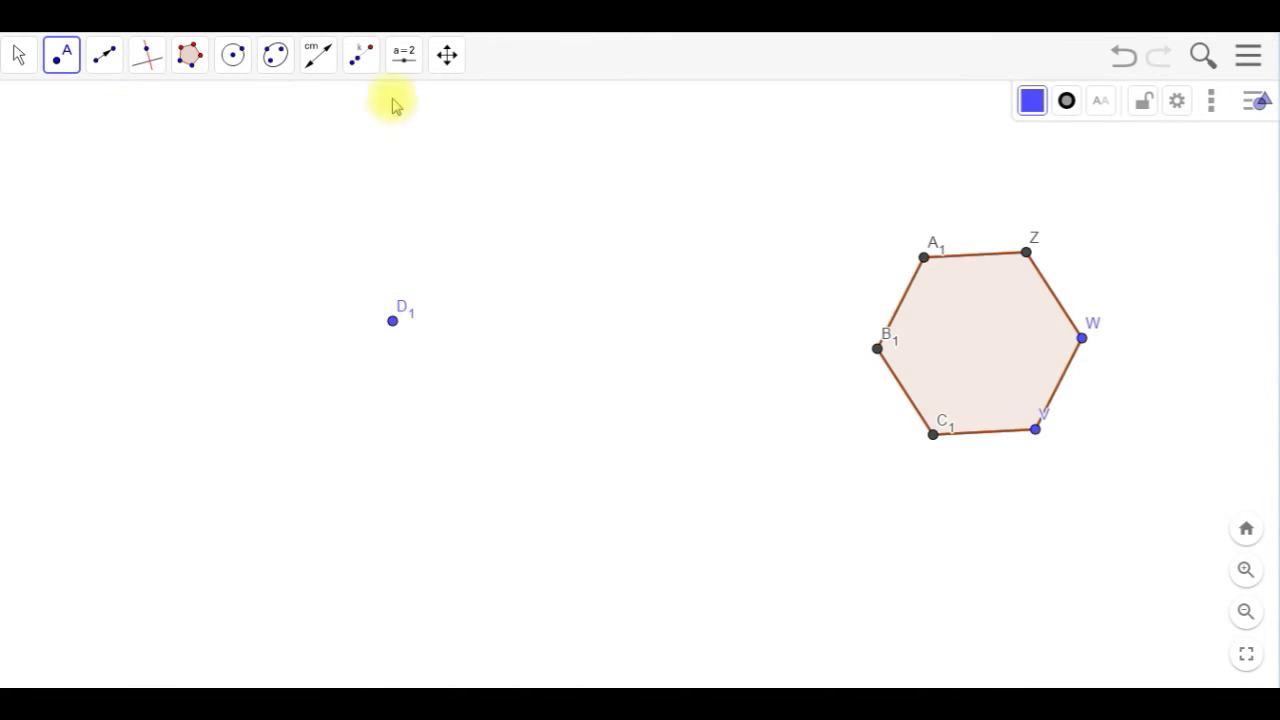
pyautogui.click(363, 56)
pyautogui.click(408, 310)
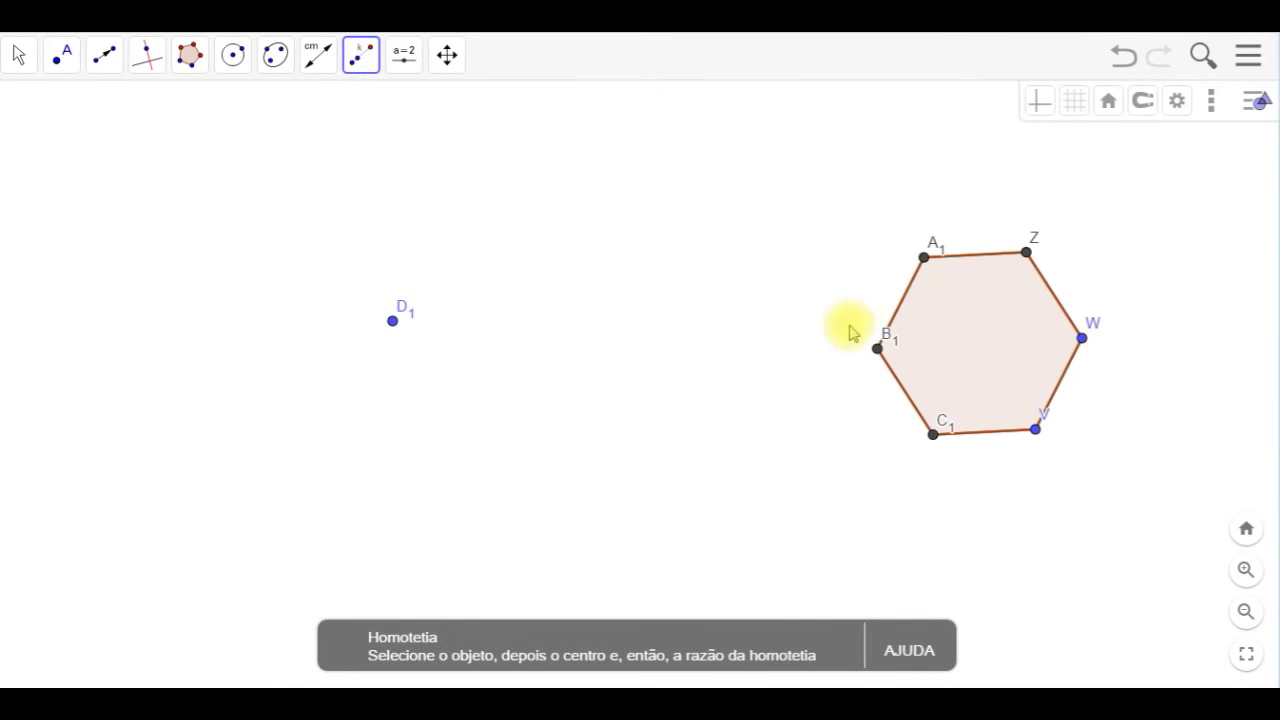
pyautogui.click(933, 330)
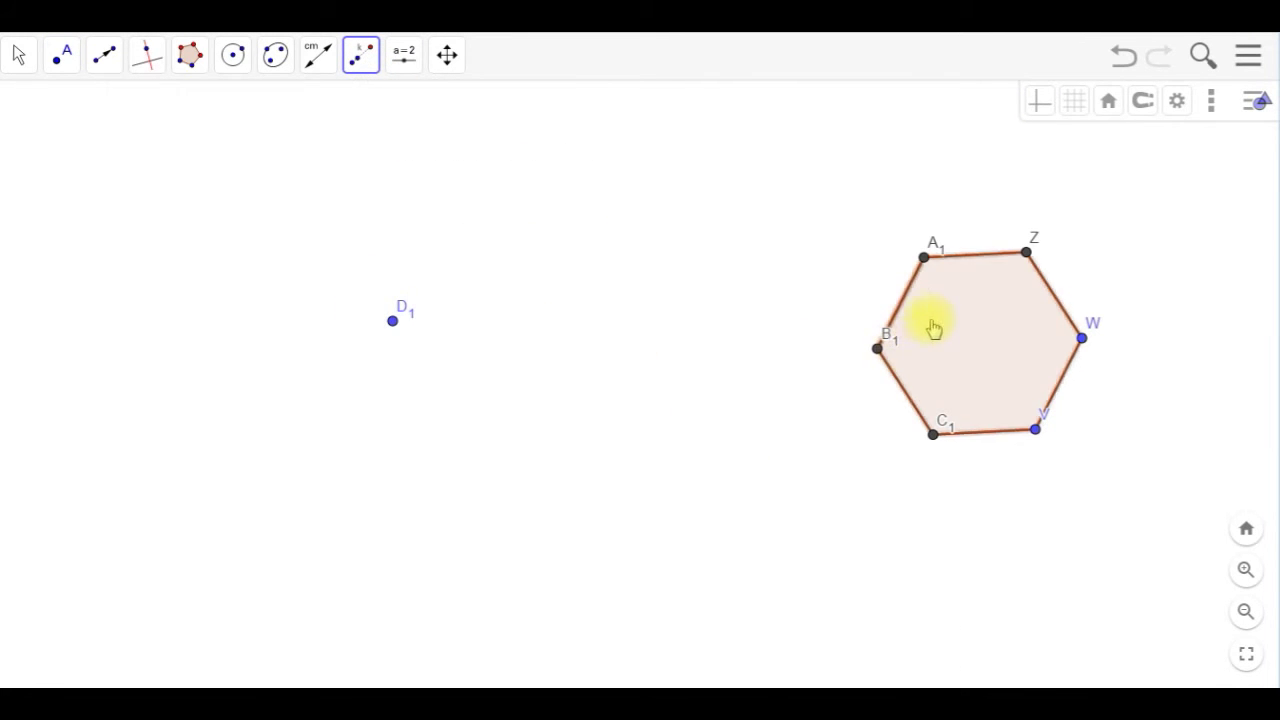
pyautogui.click(19, 55)
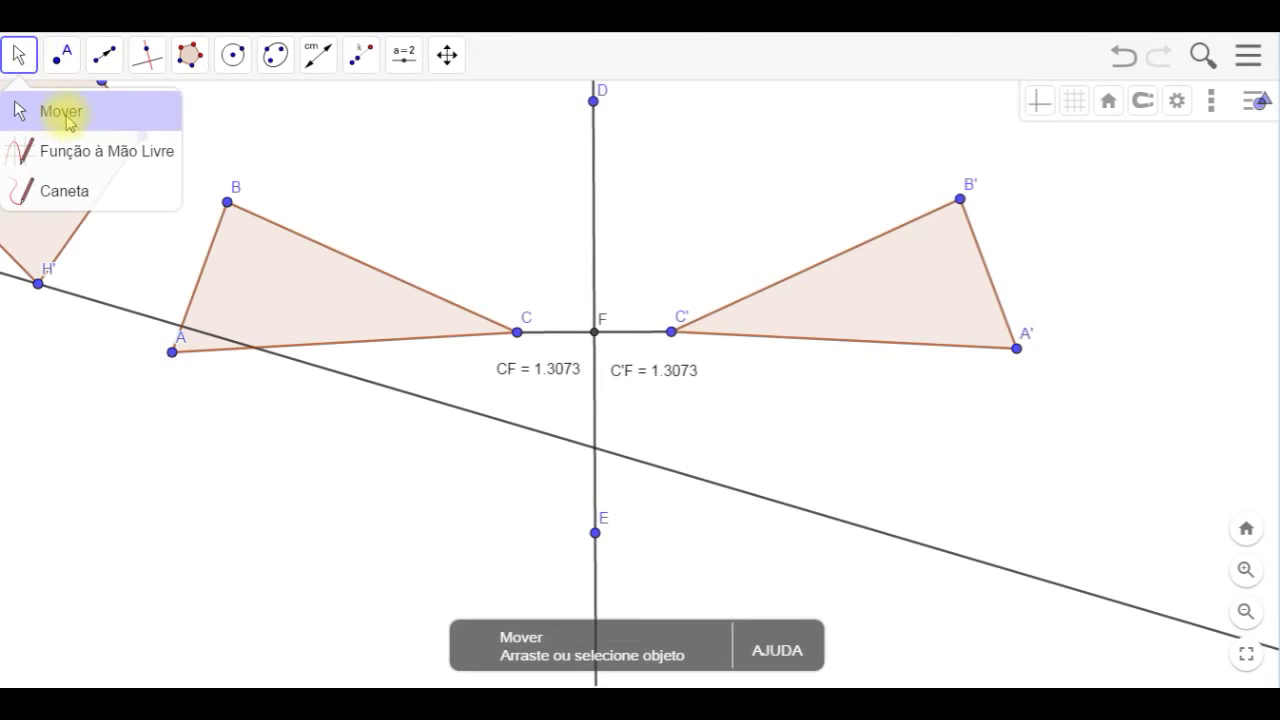
pyautogui.click(70, 118)
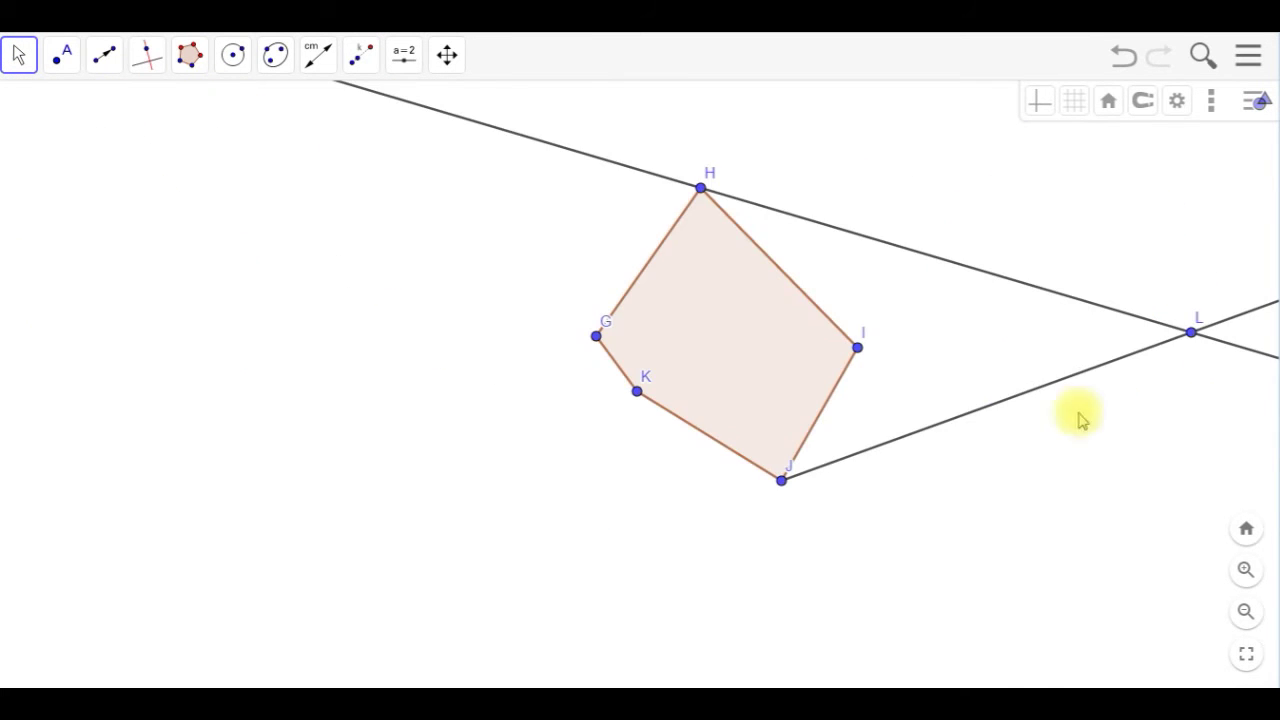
pyautogui.moveTo(337, 385); pyautogui.dragTo(1278, 449)
pyautogui.moveTo(430, 389); pyautogui.dragTo(1276, 492)
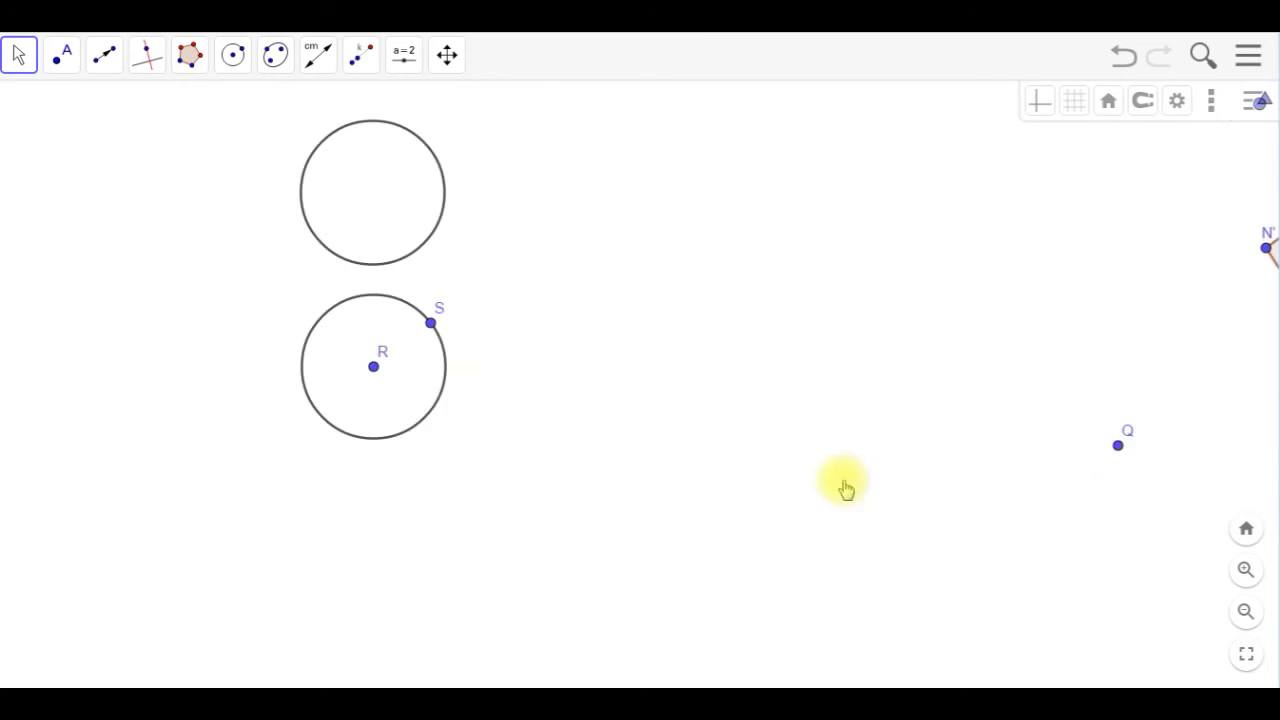
pyautogui.moveTo(550, 453); pyautogui.dragTo(1278, 485)
pyautogui.moveTo(418, 425); pyautogui.dragTo(1268, 494)
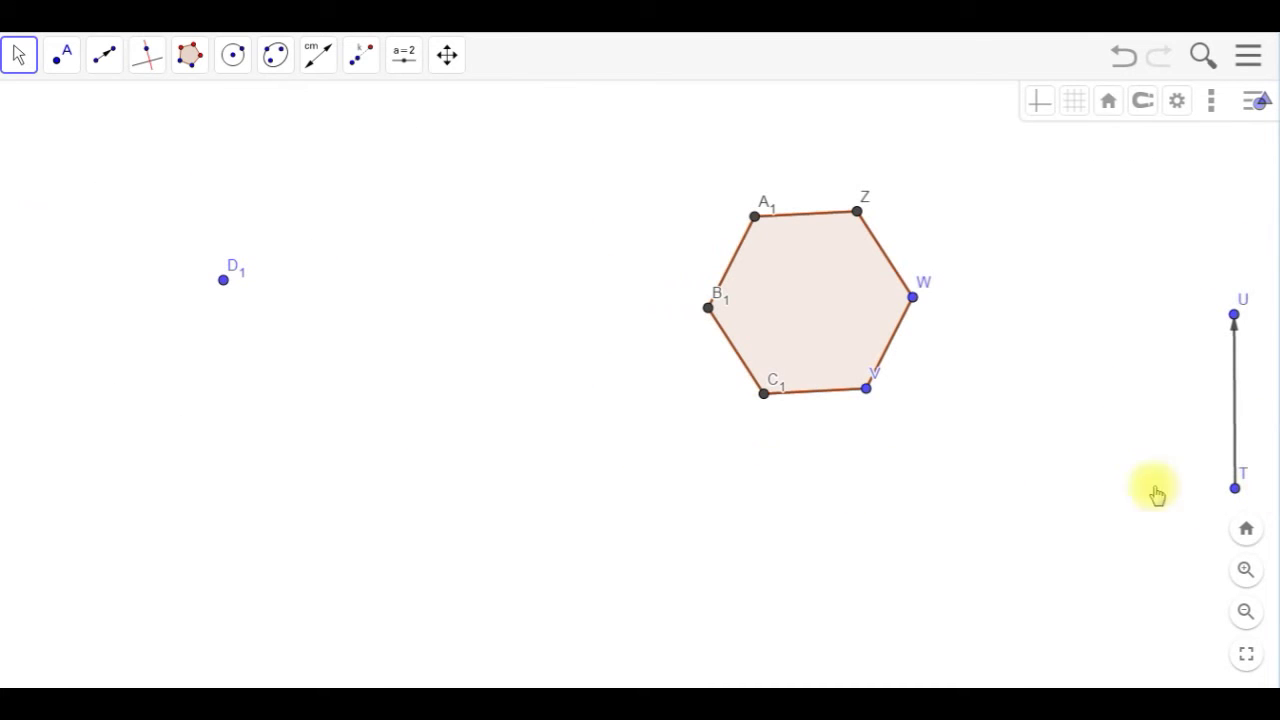
# Create an enlarged image of the hexagon with the Homothety tool, using point D1 as the center
pyautogui.click(357, 64)
pyautogui.click(425, 311)
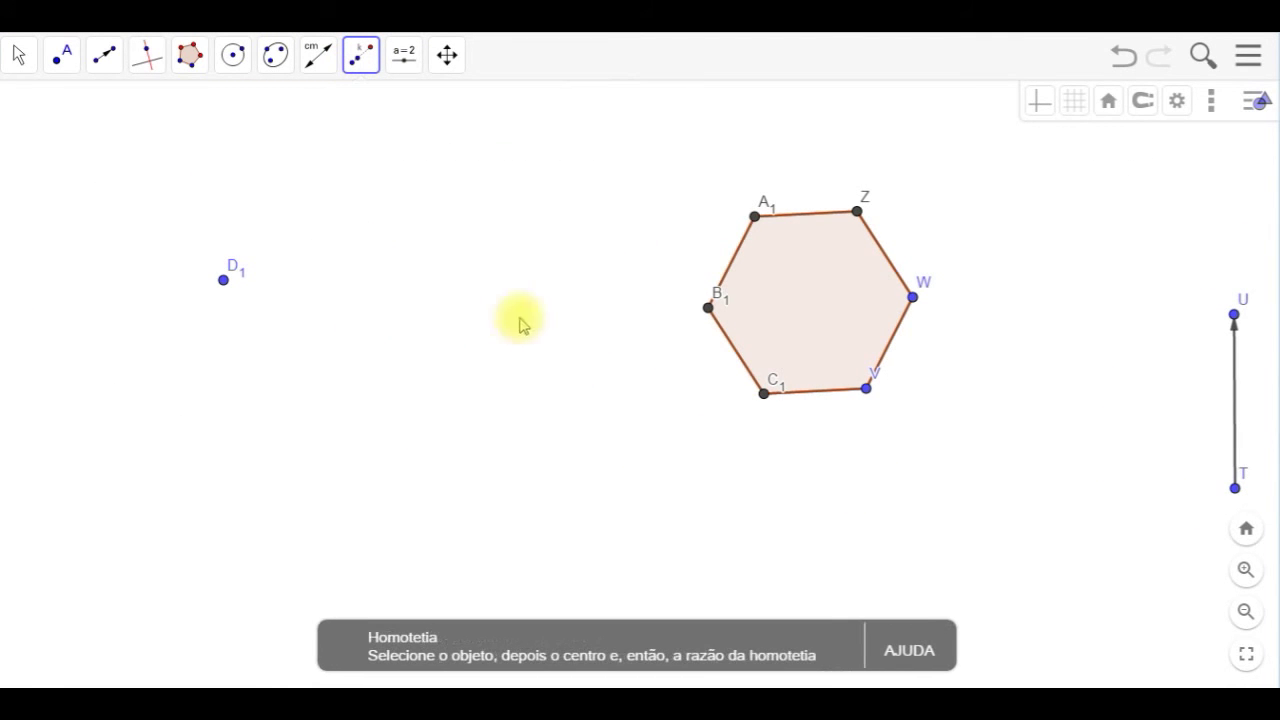
pyautogui.click(809, 292)
pyautogui.click(224, 280)
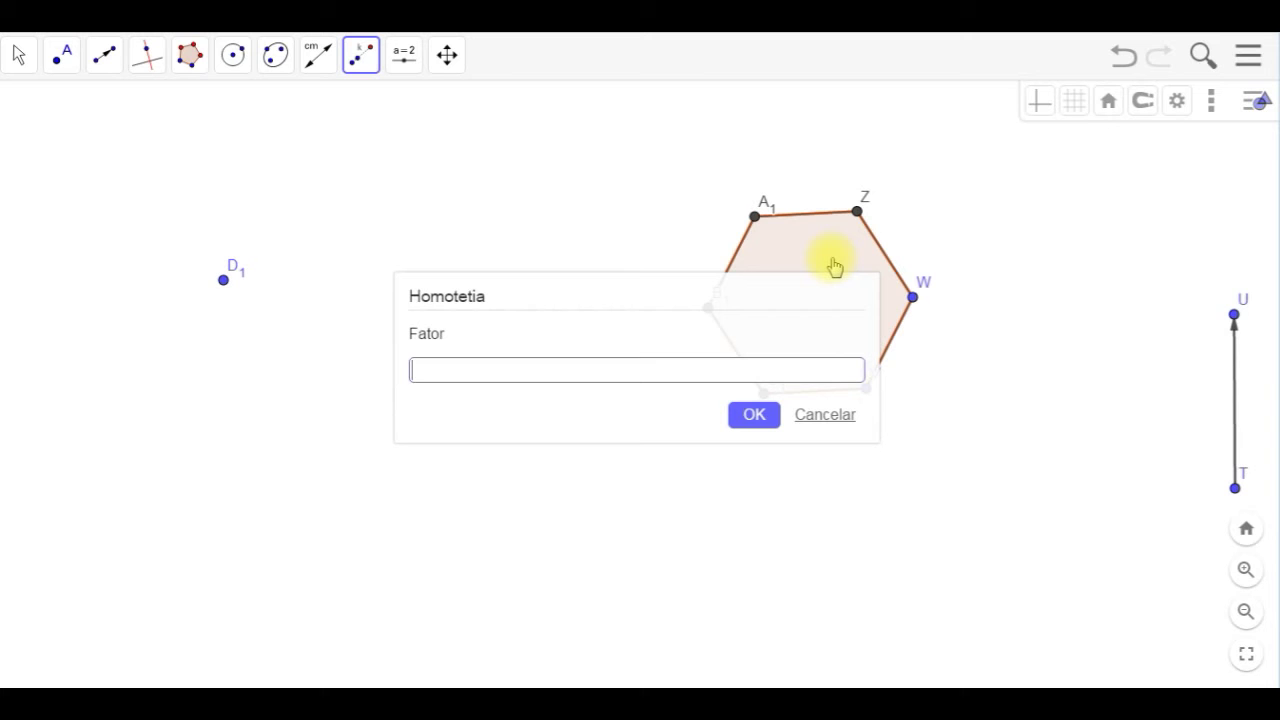
pyautogui.click(756, 416)
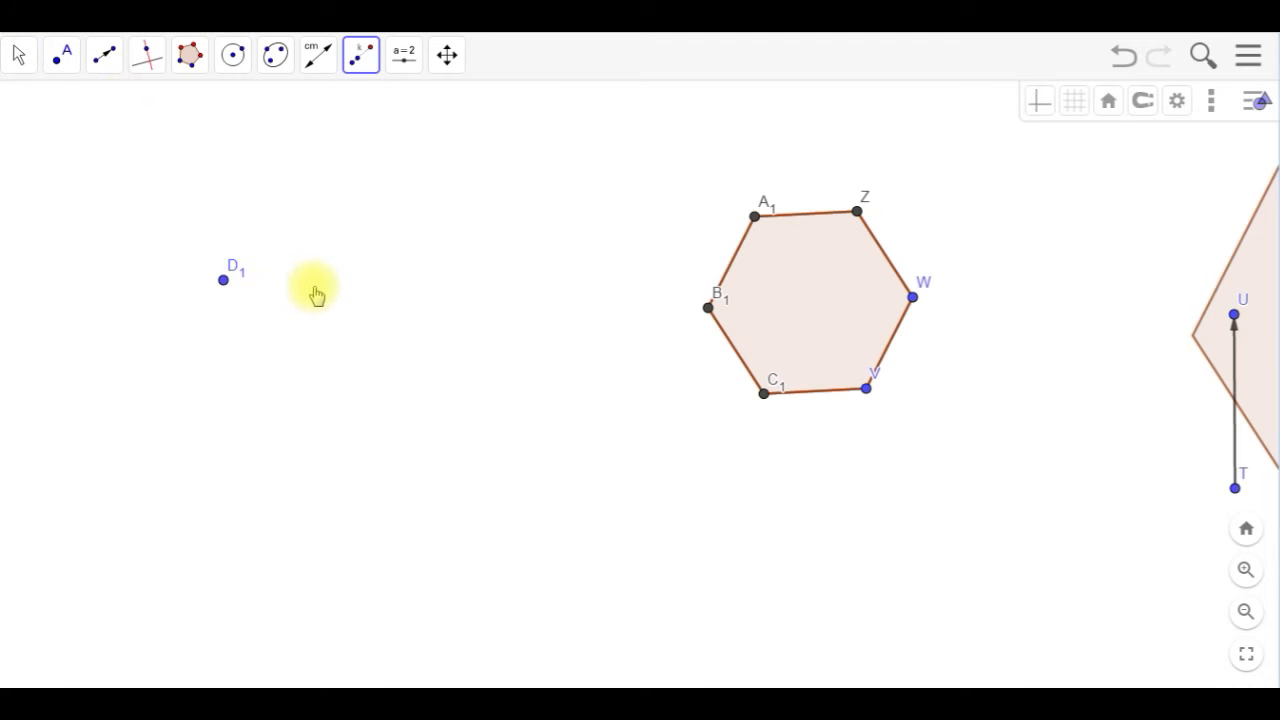
# Move the original hexagon left toward point D1 until its enlarged image fits entirely on the canvas
pyautogui.click(20, 55)
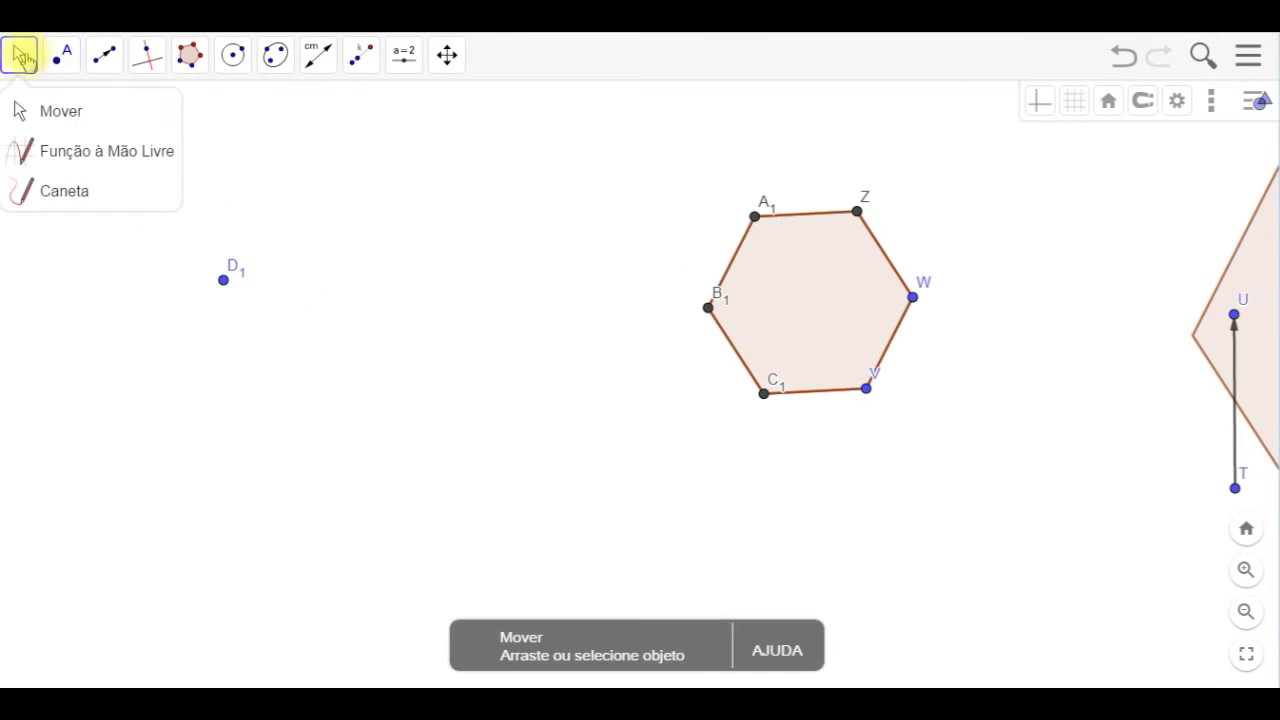
pyautogui.click(49, 110)
pyautogui.moveTo(777, 300); pyautogui.dragTo(508, 299)
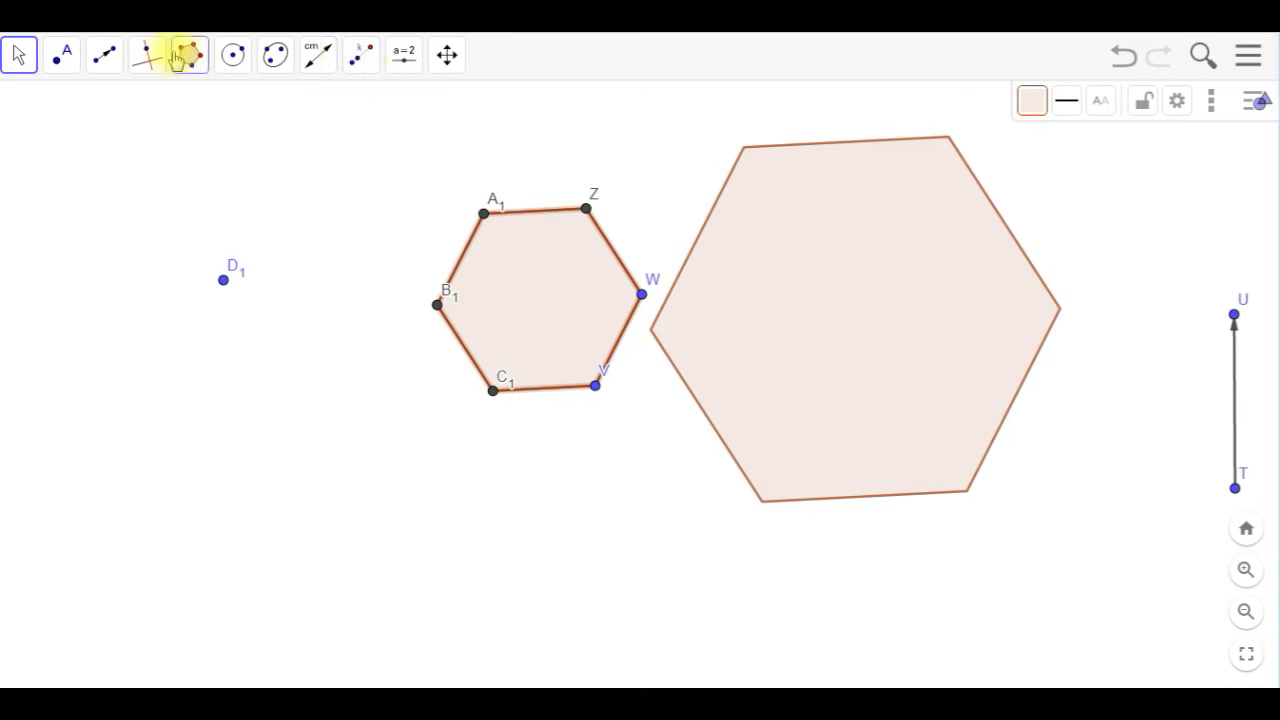
# Draw a segment along the upper edge of the enlarged hexagon, joining its two upper vertices
pyautogui.click(22, 57)
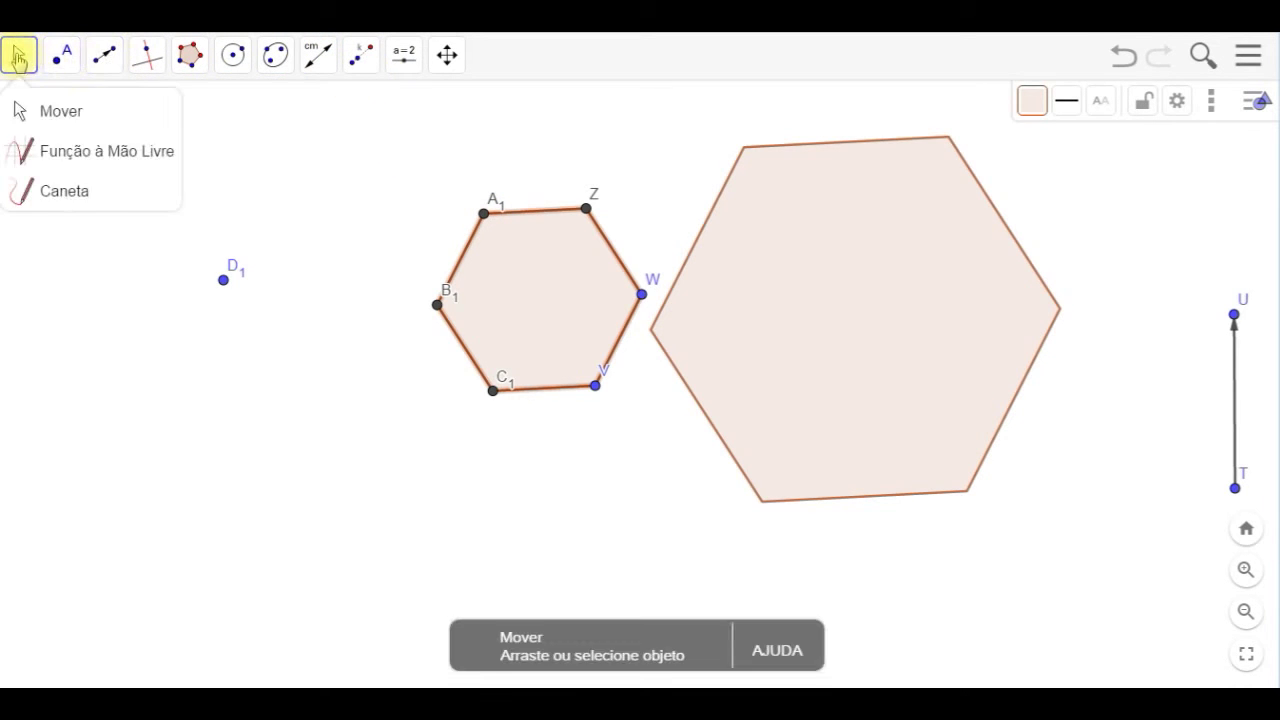
pyautogui.moveTo(103, 57)
pyautogui.click(148, 153)
pyautogui.click(223, 279)
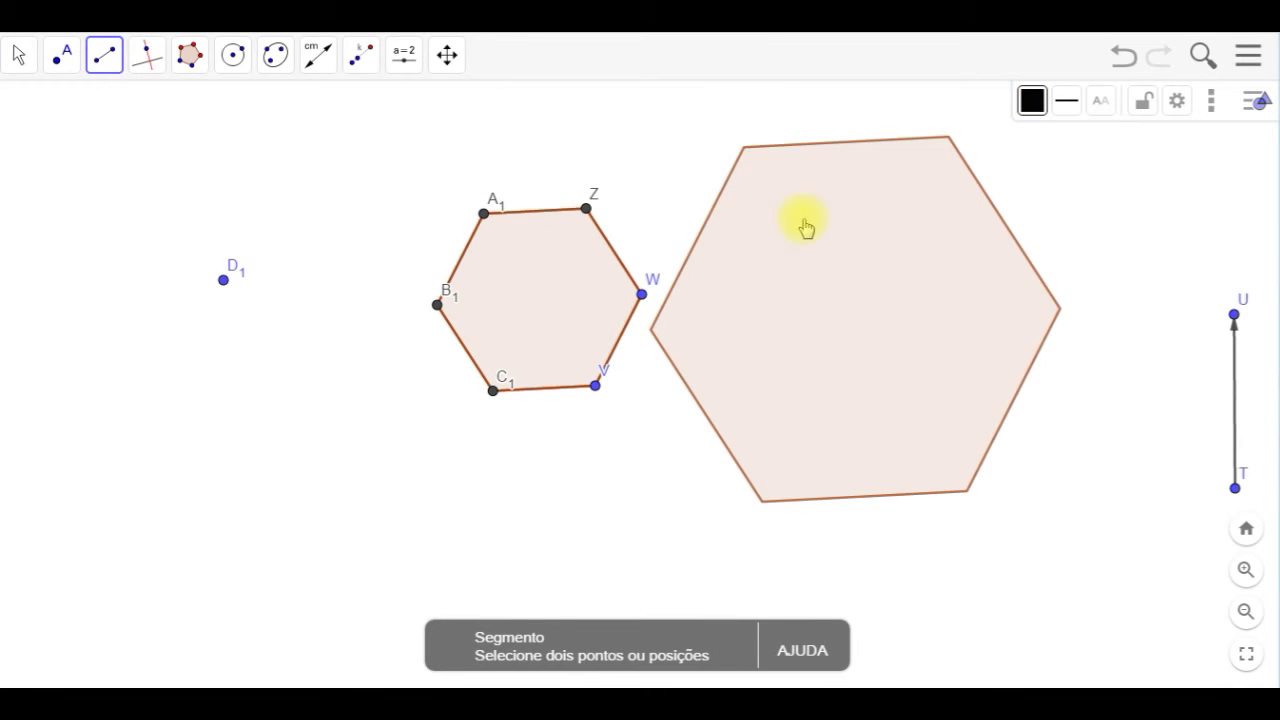
pyautogui.click(744, 146)
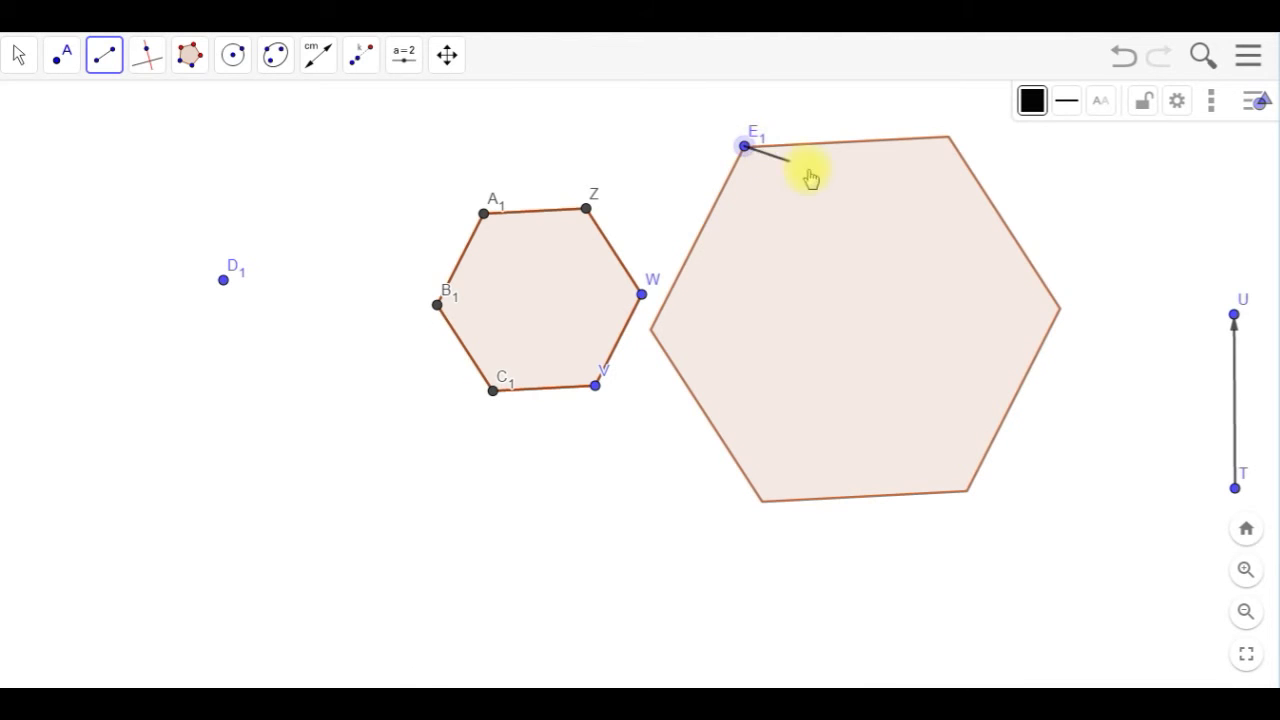
pyautogui.click(948, 138)
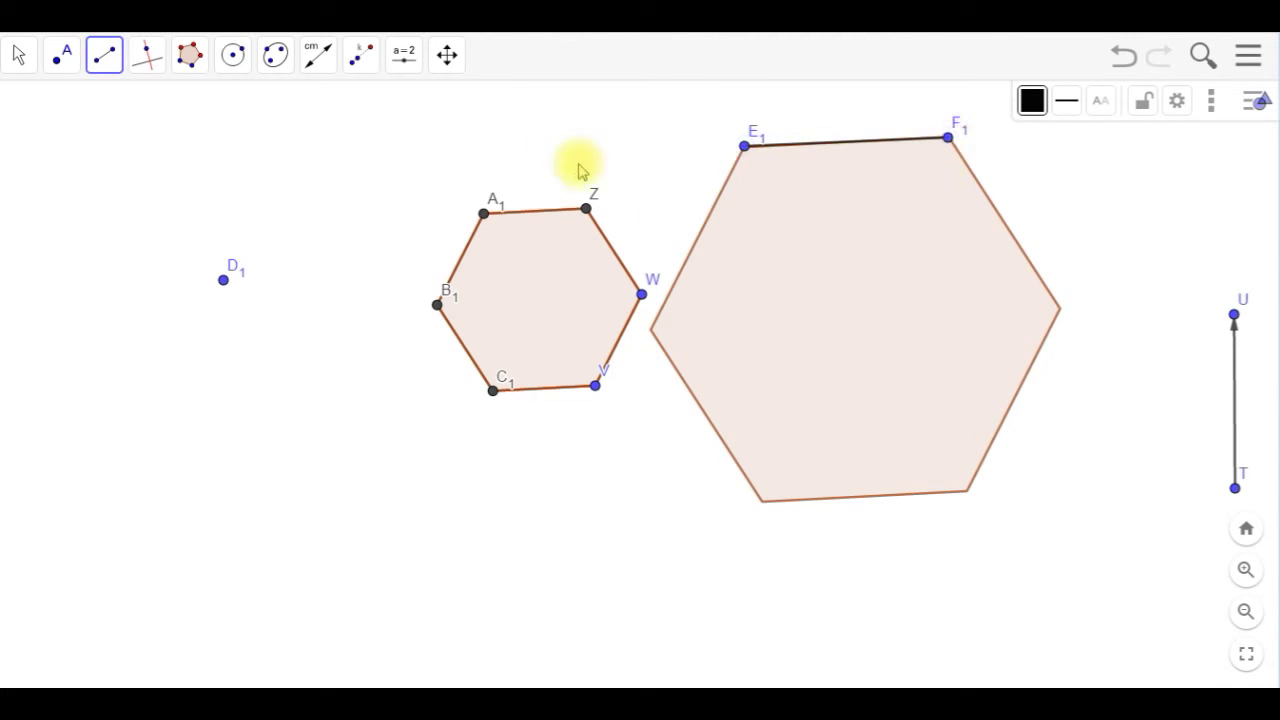
# Measure the small hexagon's upper side from A1 to Z with the Distance or Length tool
pyautogui.click(318, 56)
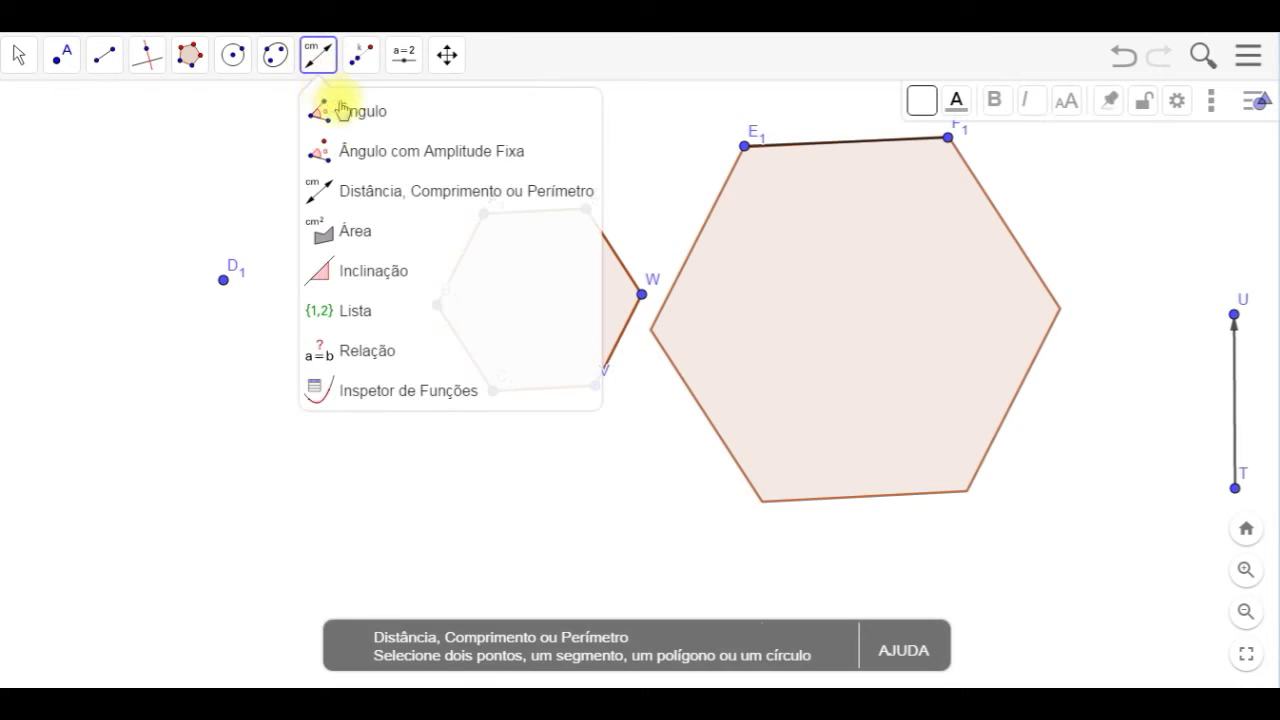
pyautogui.click(360, 191)
pyautogui.click(104, 56)
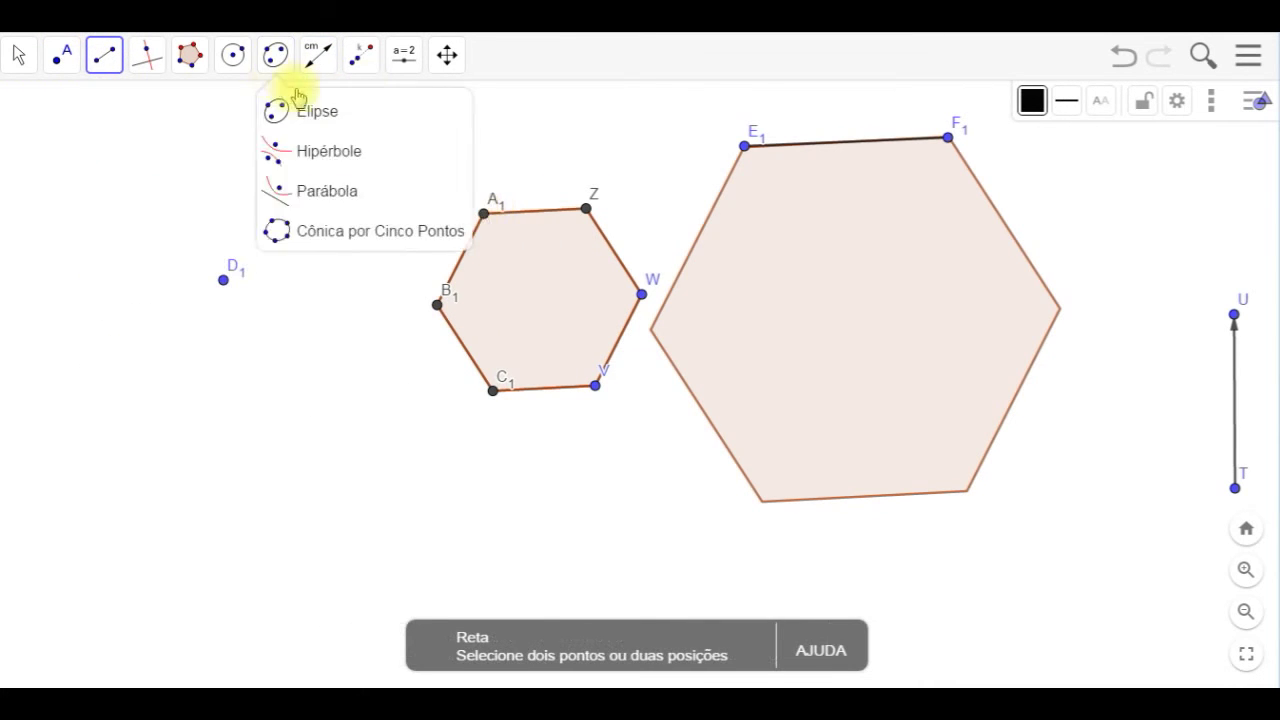
pyautogui.click(318, 56)
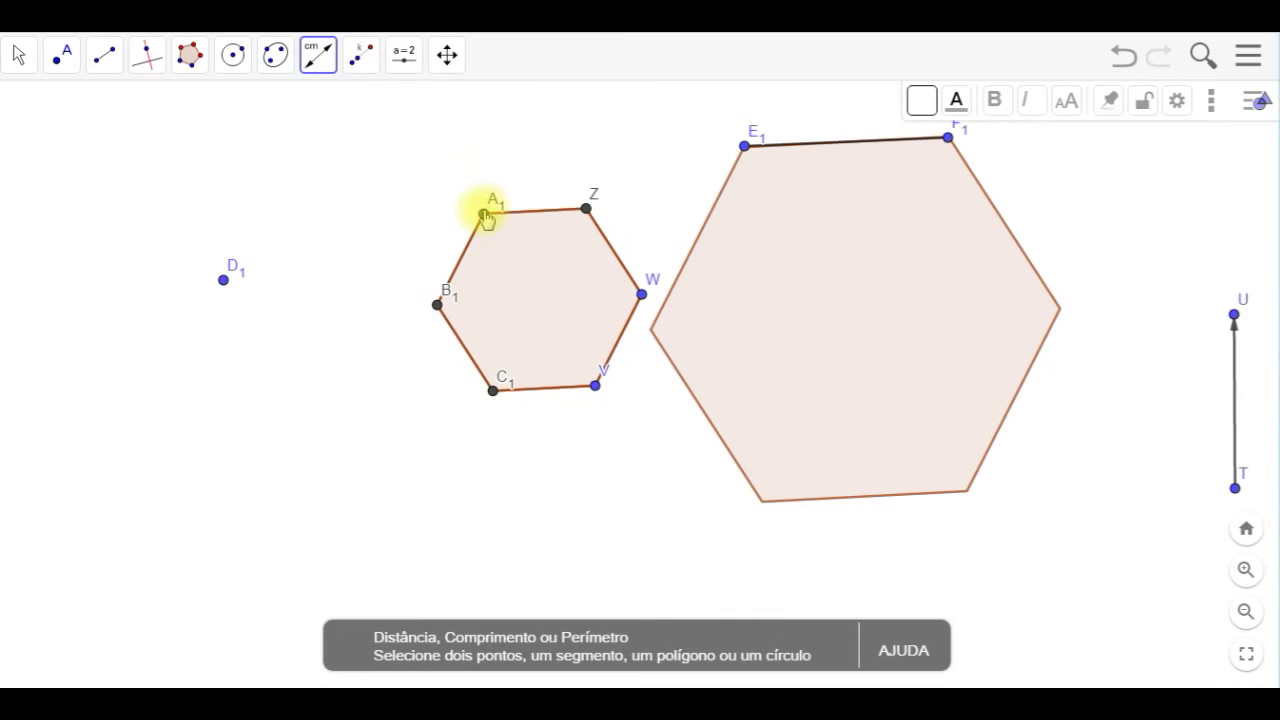
pyautogui.click(484, 213)
pyautogui.click(587, 210)
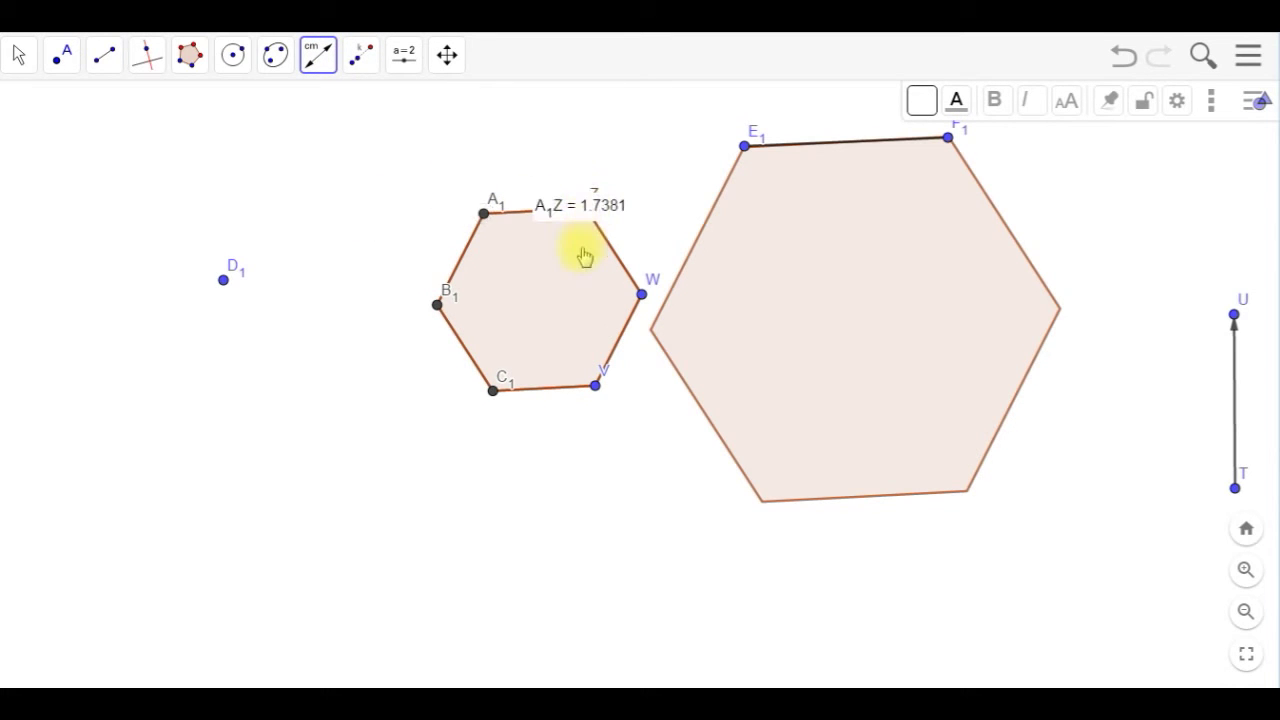
# Measure the enlarged hexagon's upper side from E1 to F1
pyautogui.click(745, 146)
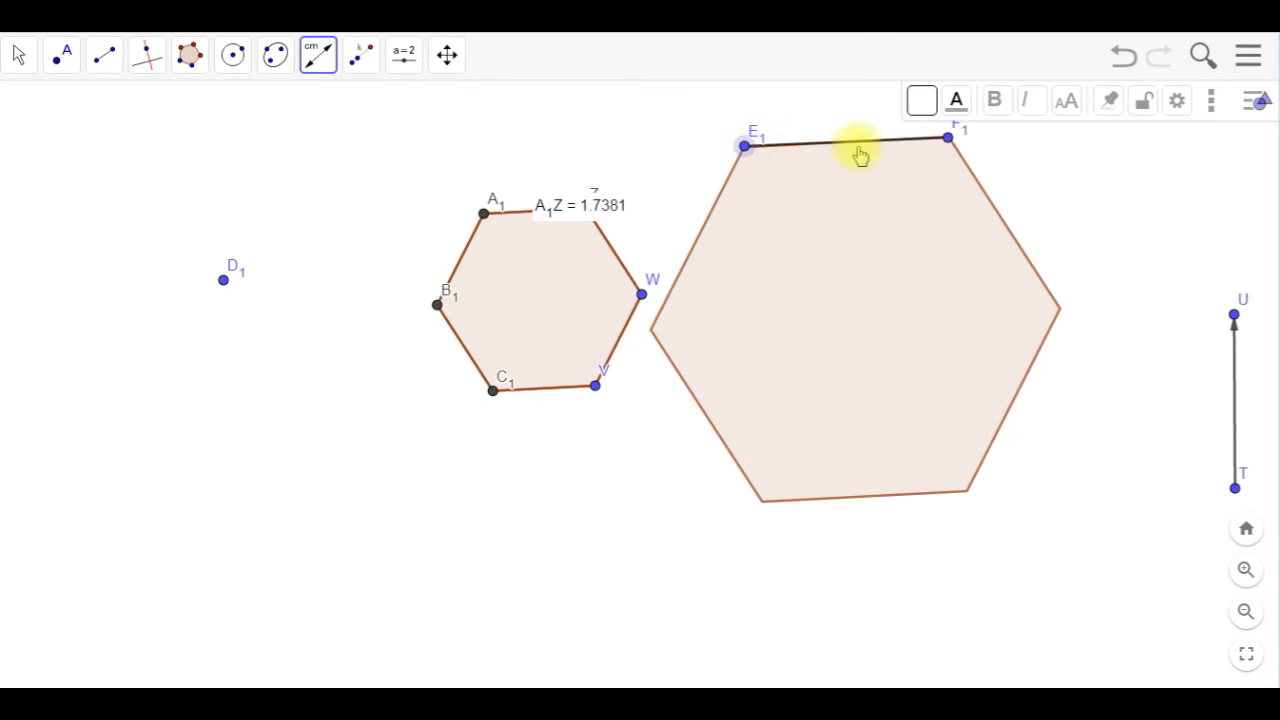
pyautogui.click(948, 138)
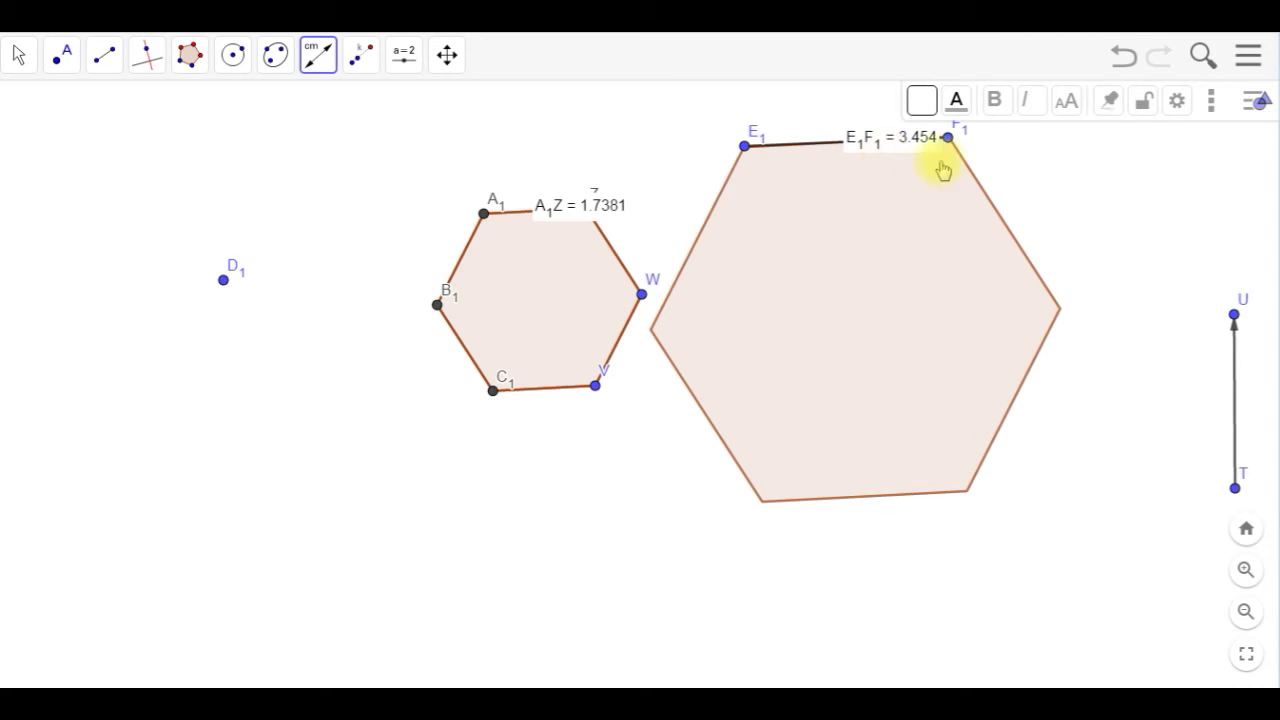
# Draw two rays from the homothety center D1, one through vertex A1 and one through vertex V of the small hexagon
pyautogui.click(102, 58)
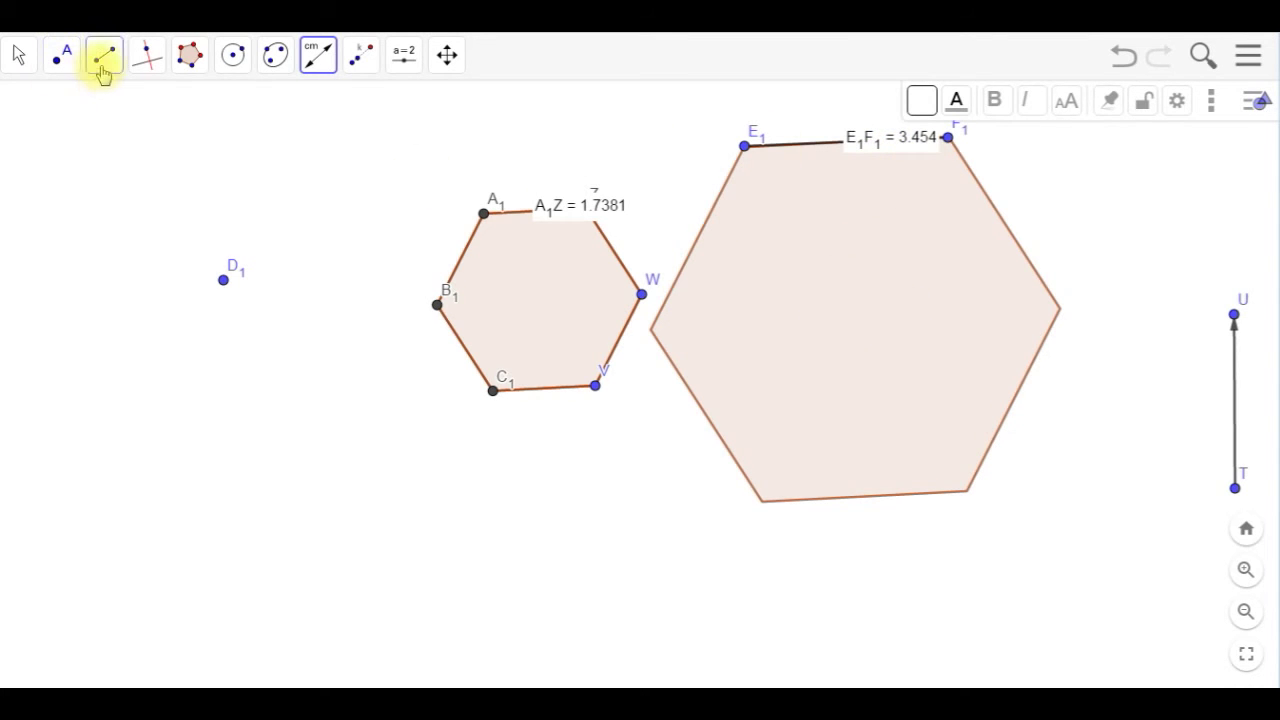
pyautogui.click(171, 232)
pyautogui.click(229, 278)
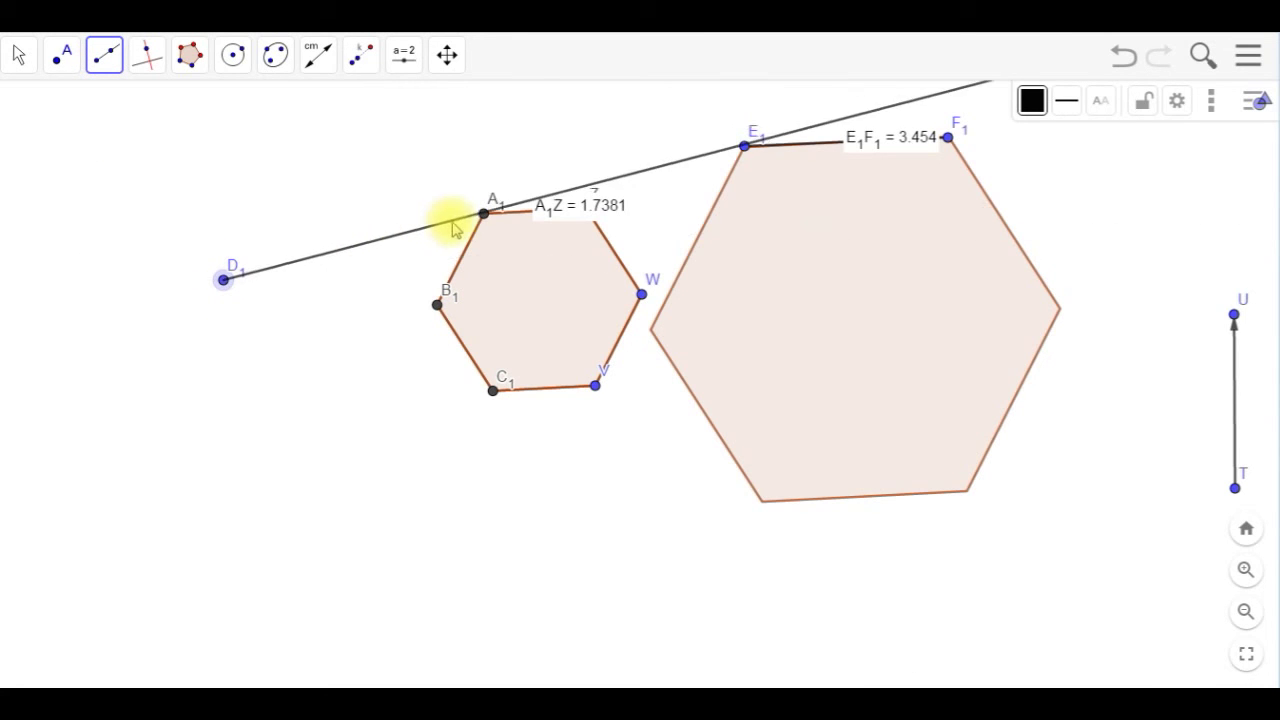
pyautogui.click(483, 215)
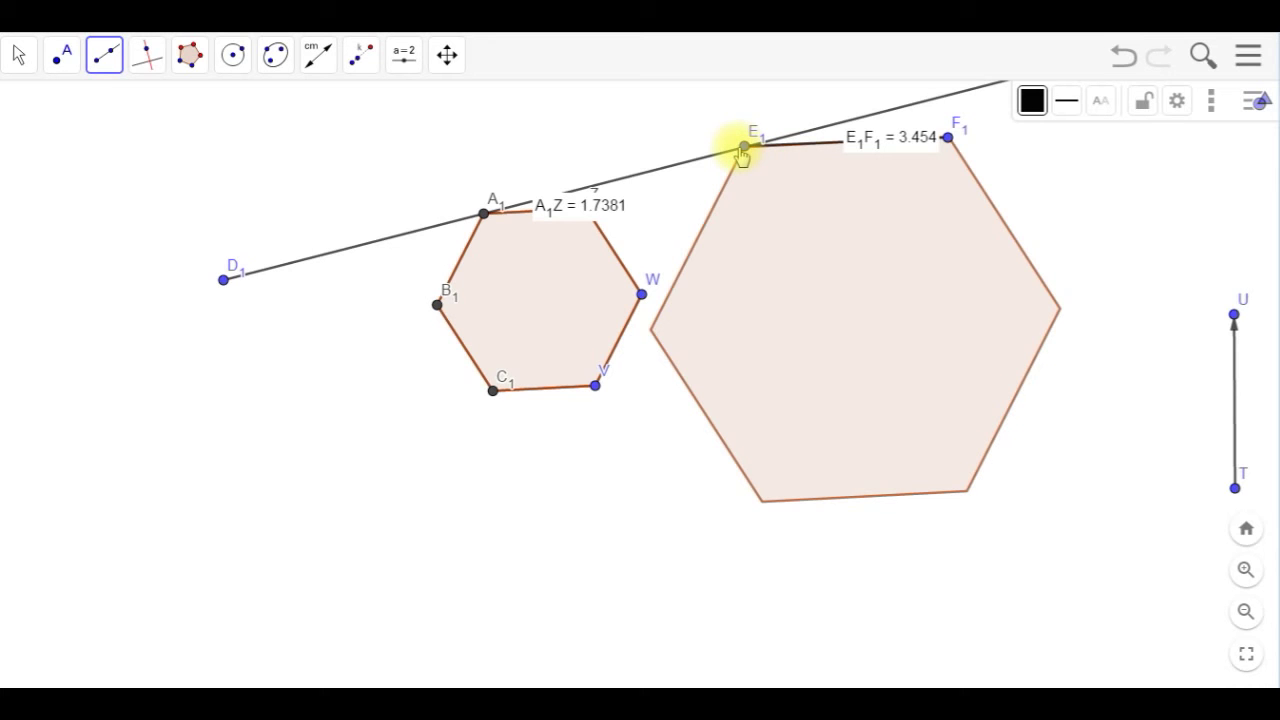
pyautogui.click(106, 58)
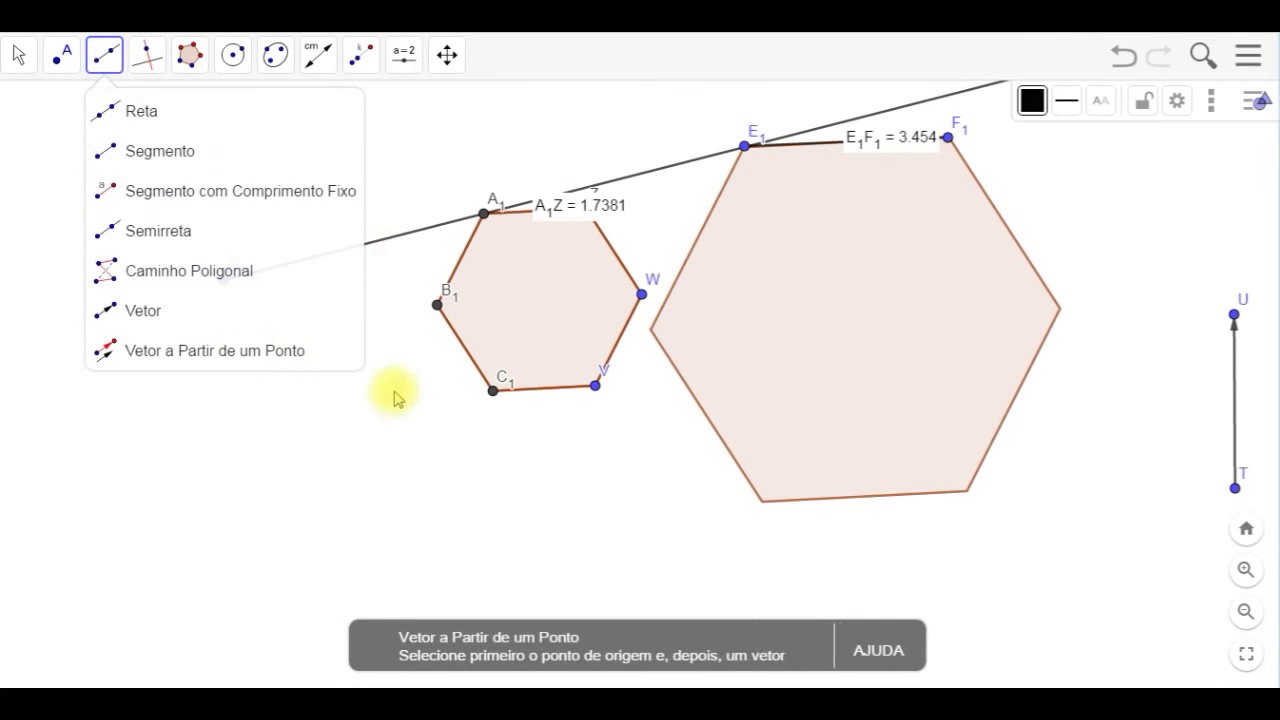
pyautogui.click(110, 60)
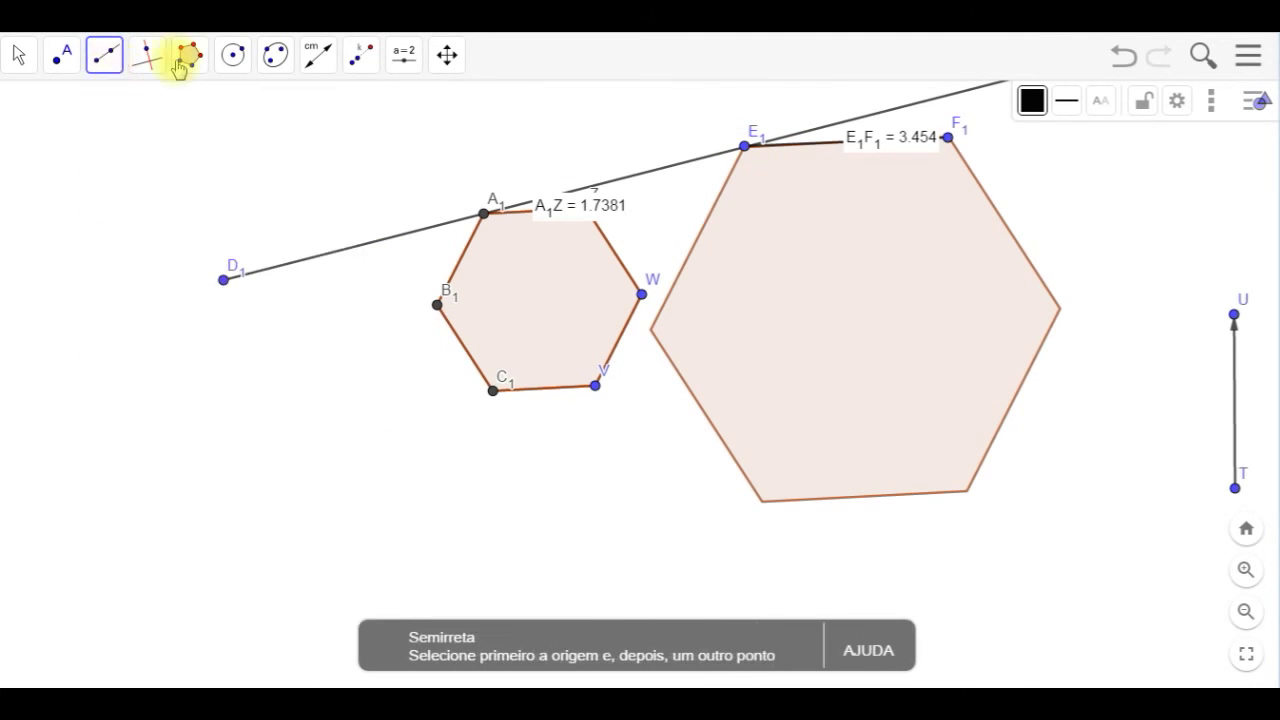
pyautogui.click(226, 281)
pyautogui.click(595, 388)
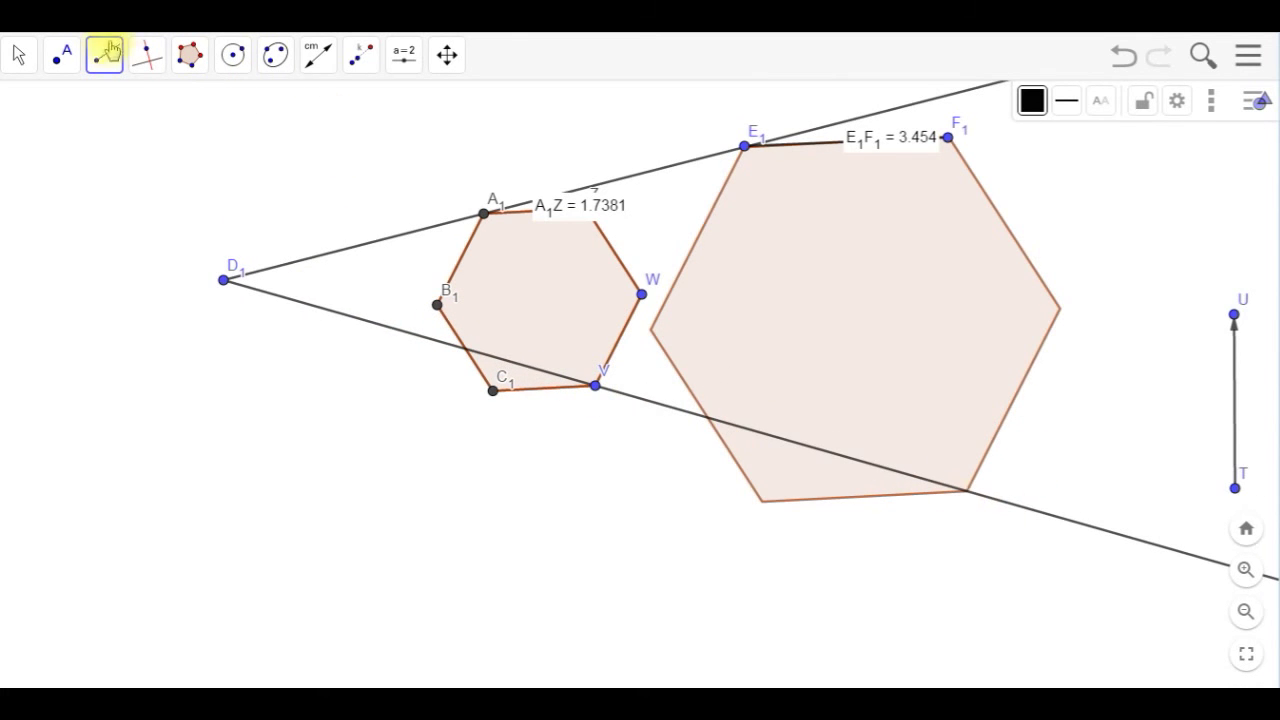
# Mark the intersection points of the lower ray from D1 with the enlarged hexagon
pyautogui.click(62, 60)
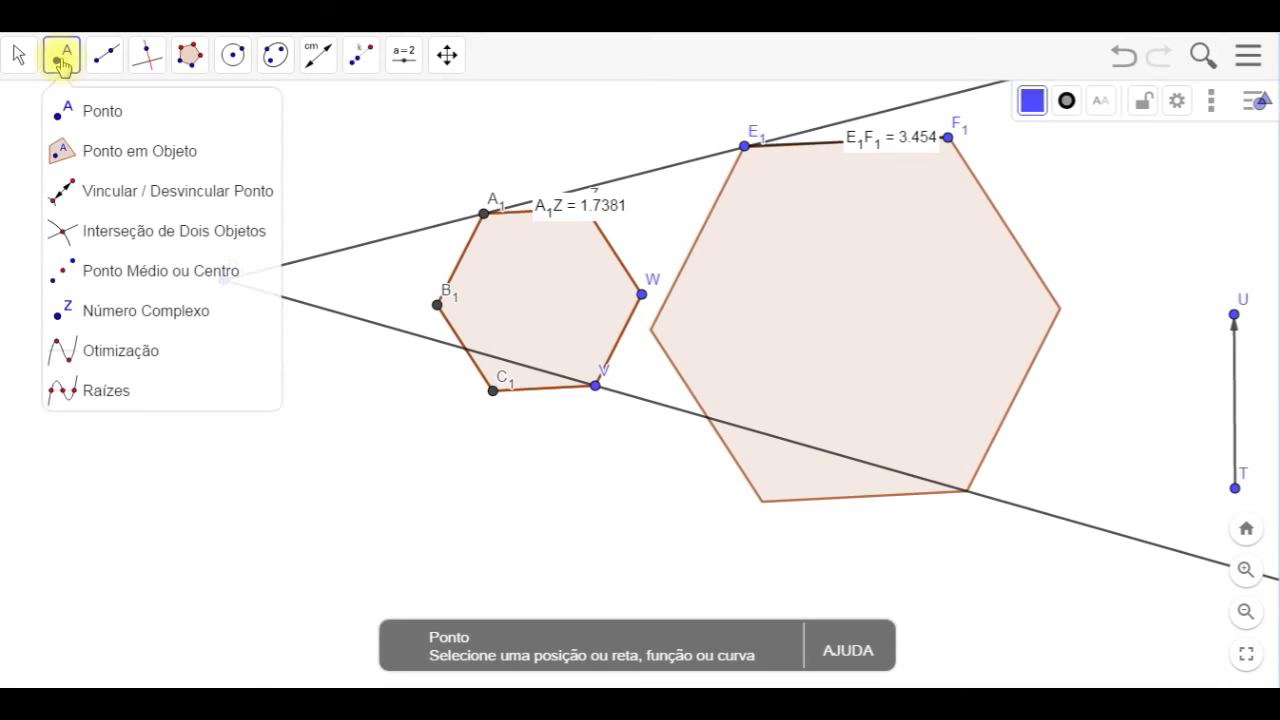
pyautogui.click(115, 231)
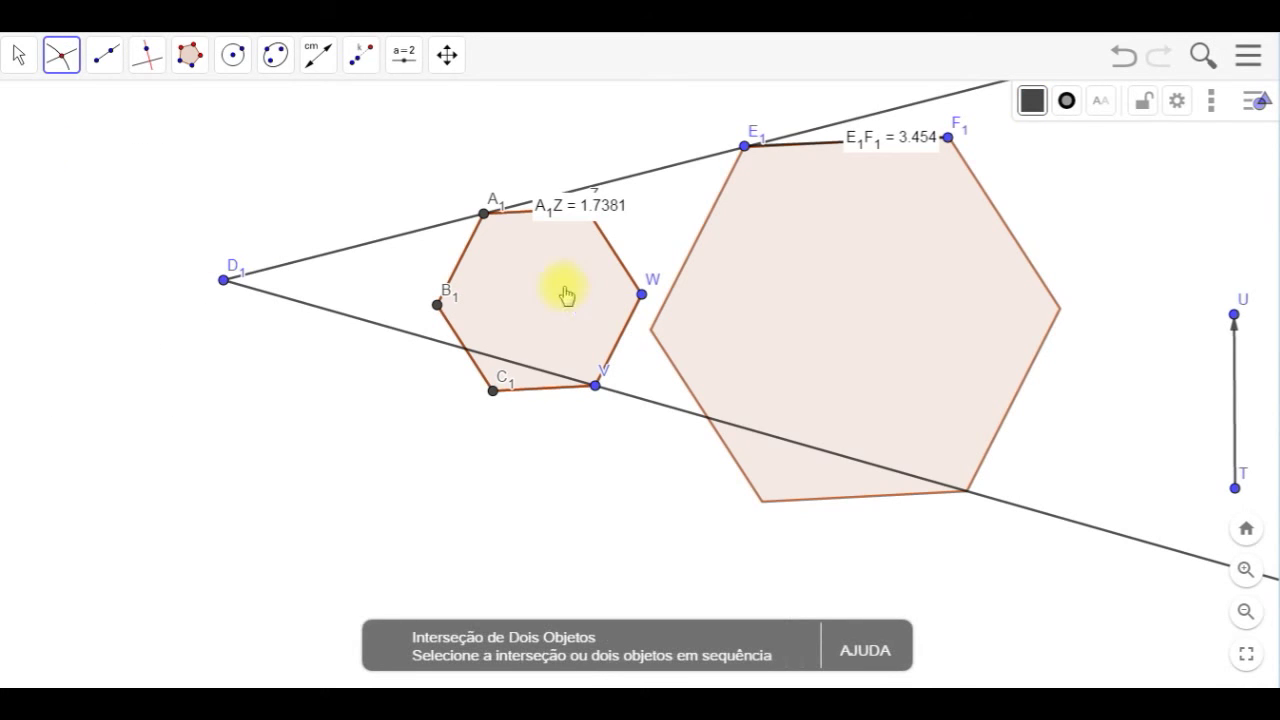
pyautogui.click(669, 408)
pyautogui.click(752, 358)
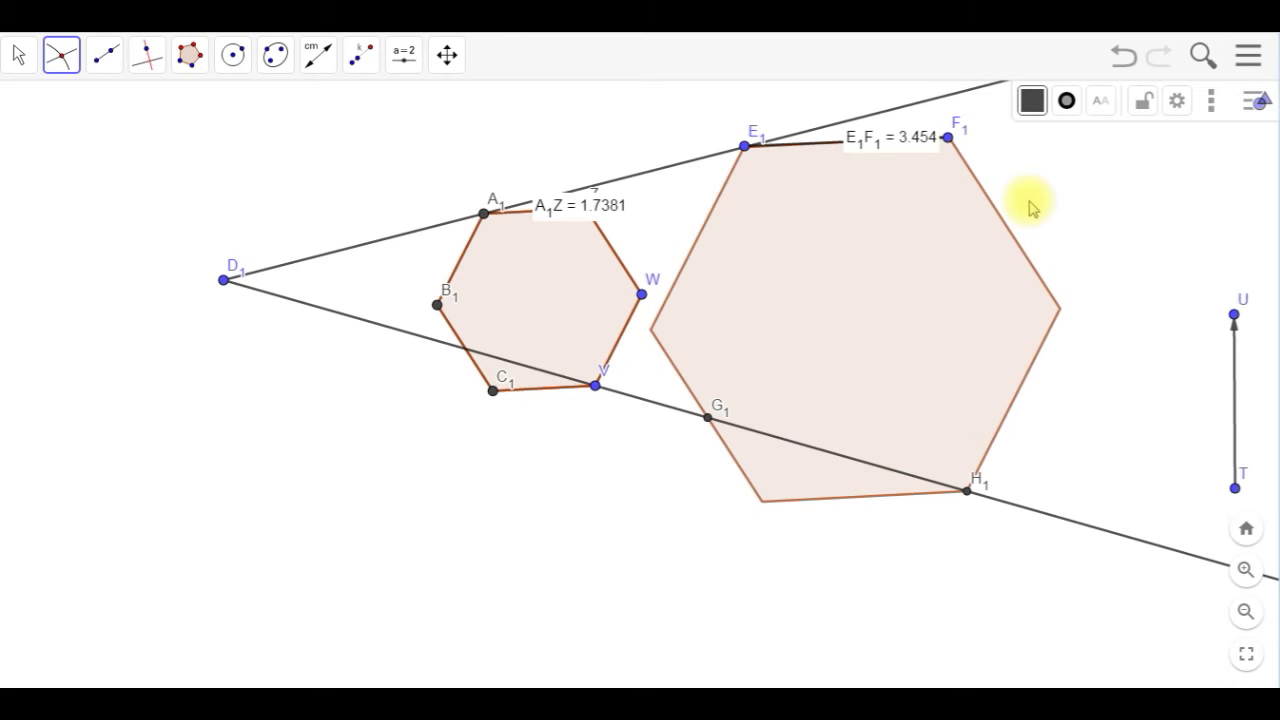
# Measure the distances from D1 to V and from D1 to the matching vertex H1 of the enlarged hexagon
pyautogui.click(318, 57)
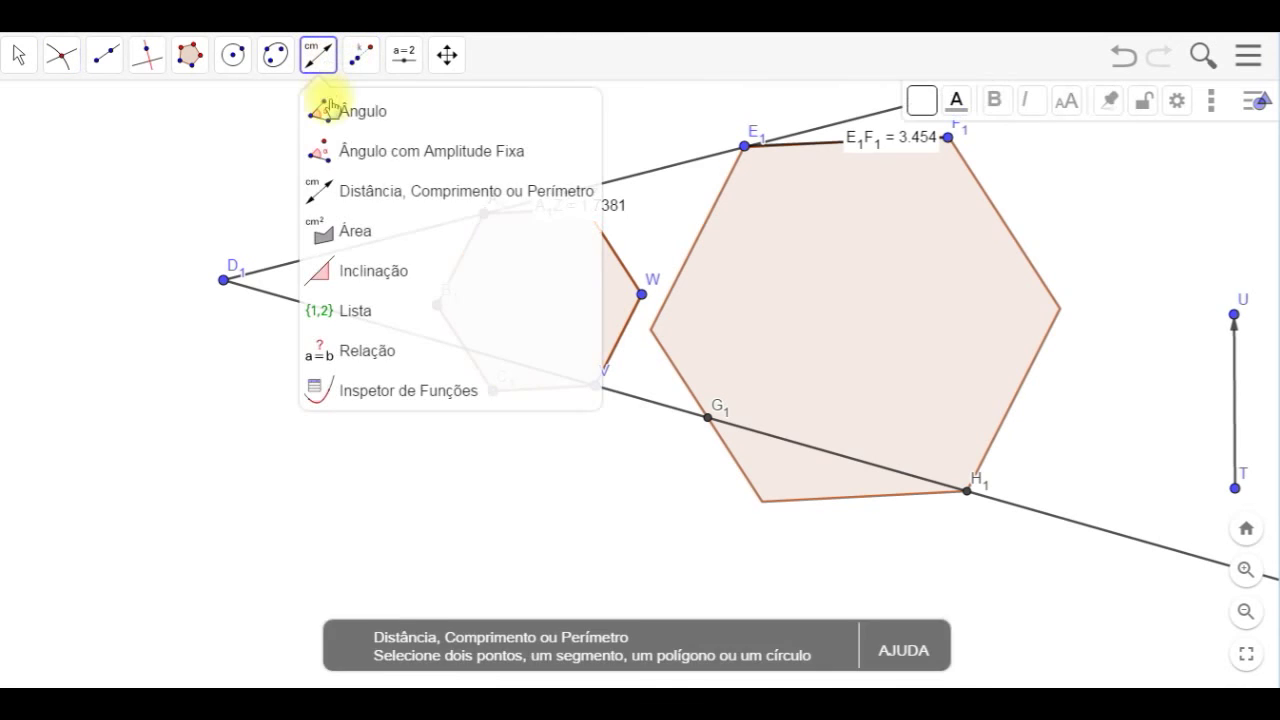
pyautogui.click(423, 192)
pyautogui.click(224, 281)
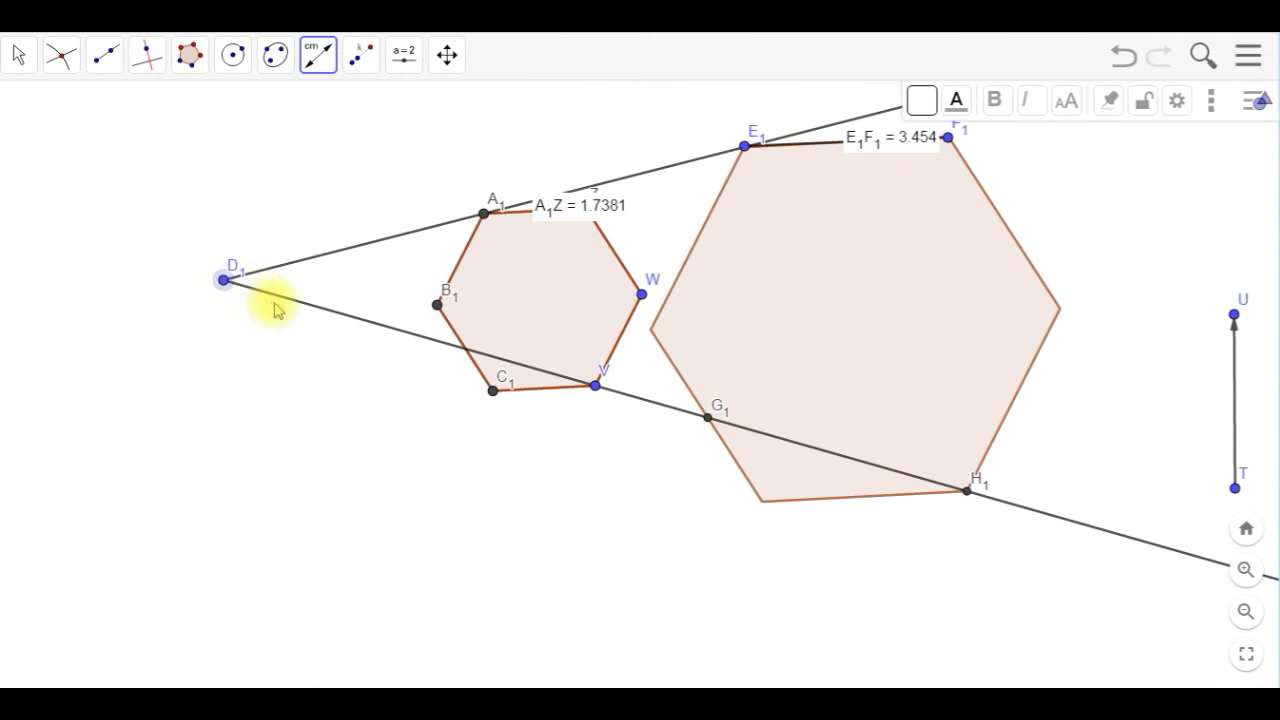
pyautogui.click(596, 390)
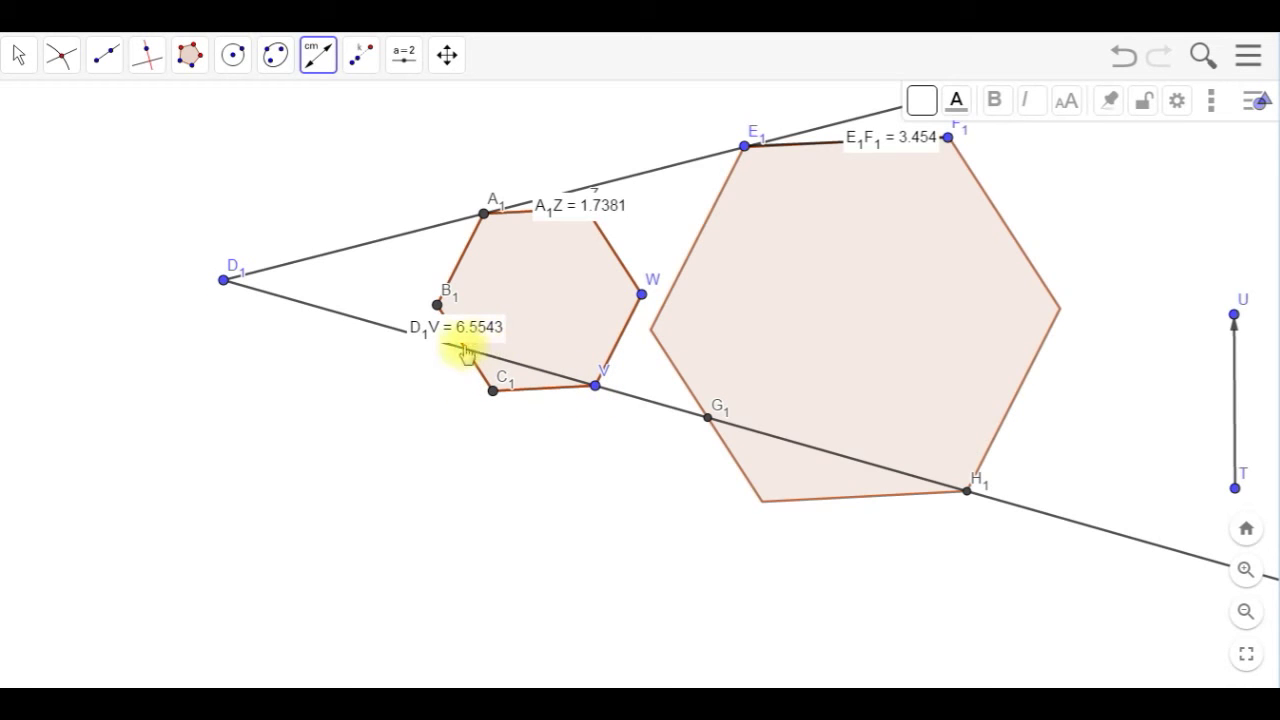
pyautogui.click(224, 281)
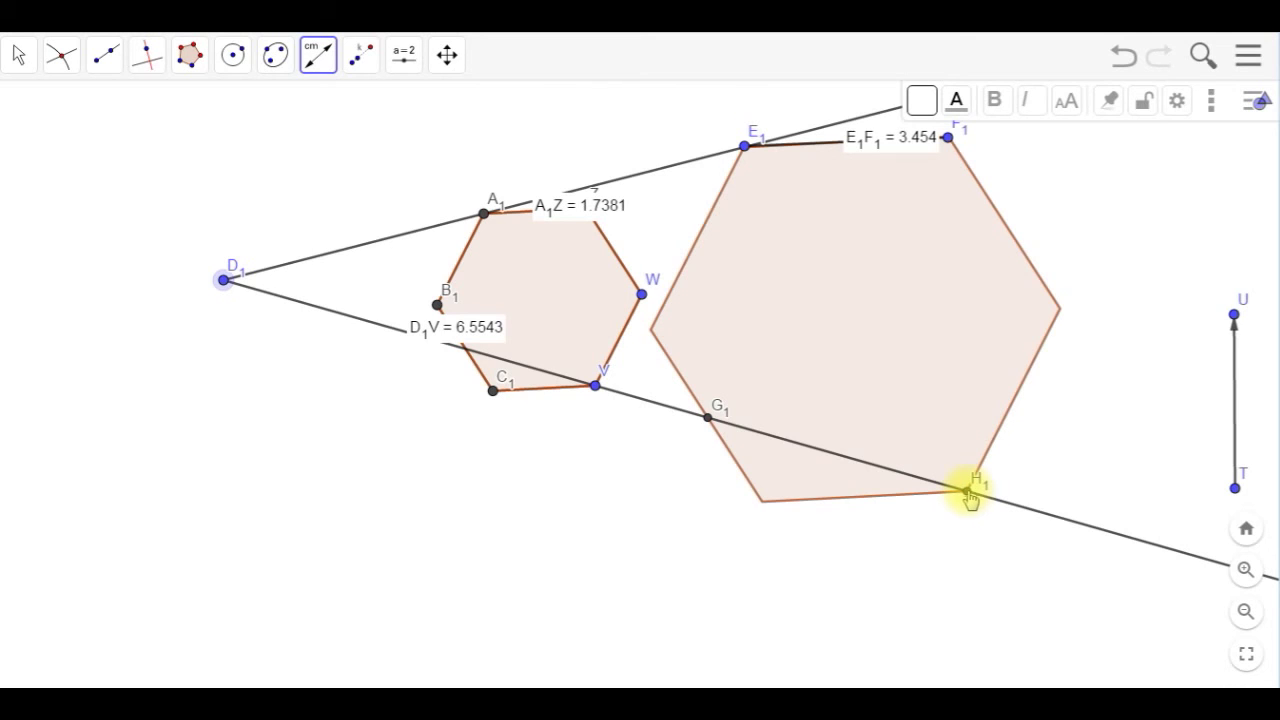
pyautogui.click(968, 492)
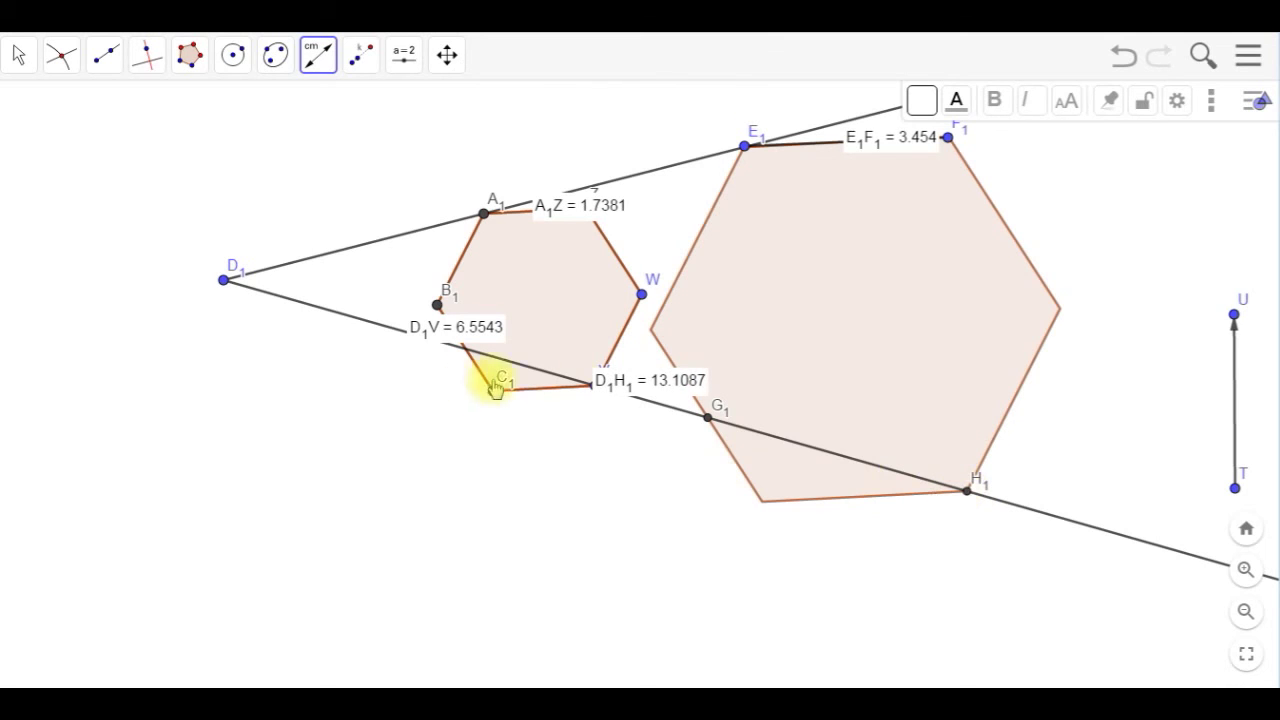
# Move the D1V and D1H1 distance labels to clear space below the lower ray
pyautogui.click(17, 60)
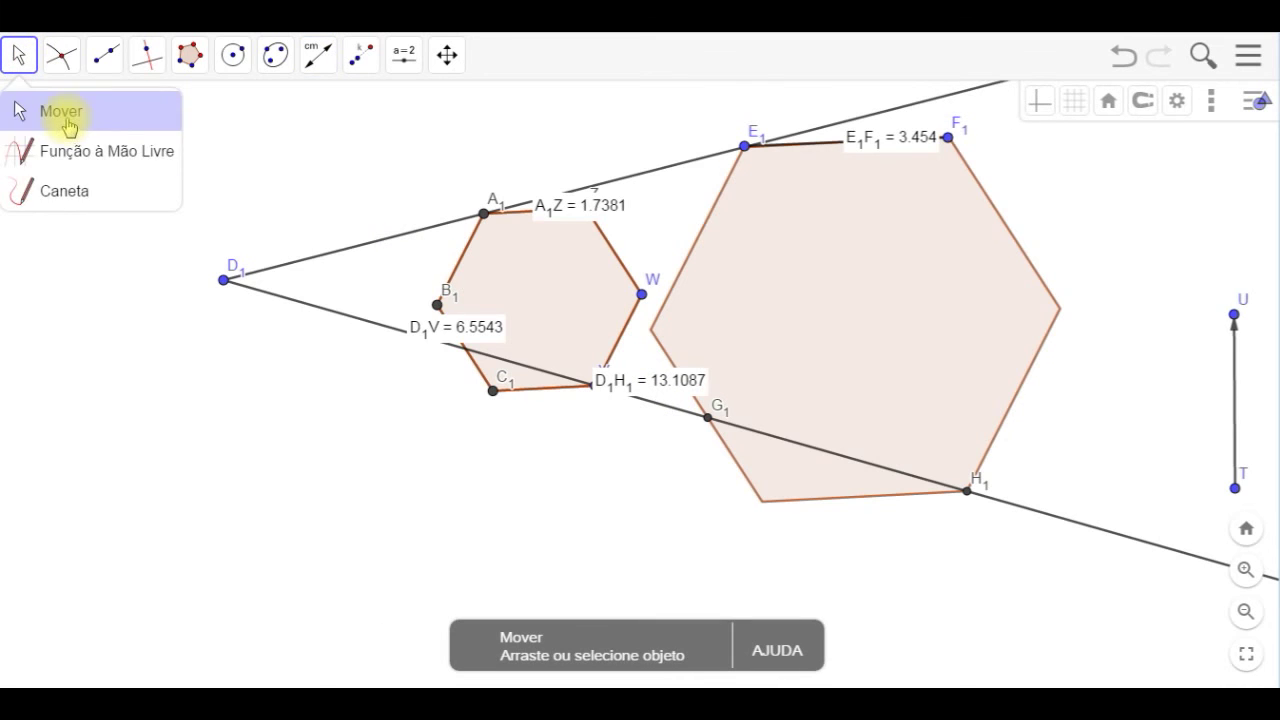
pyautogui.moveTo(665, 385); pyautogui.dragTo(606, 433)
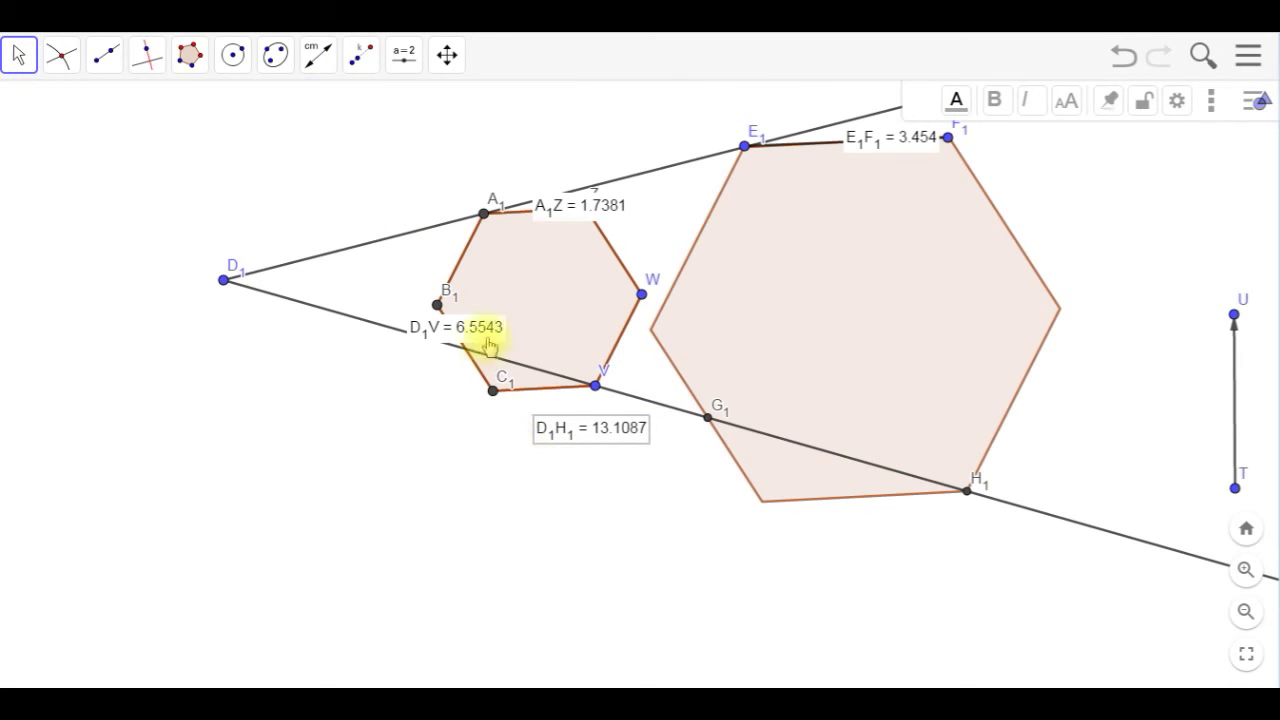
pyautogui.moveTo(466, 337); pyautogui.dragTo(408, 388)
pyautogui.moveTo(371, 435)
pyautogui.mouseDown()
pyautogui.moveTo(383, 451)
pyautogui.moveTo(366, 423)
pyautogui.mouseUp()
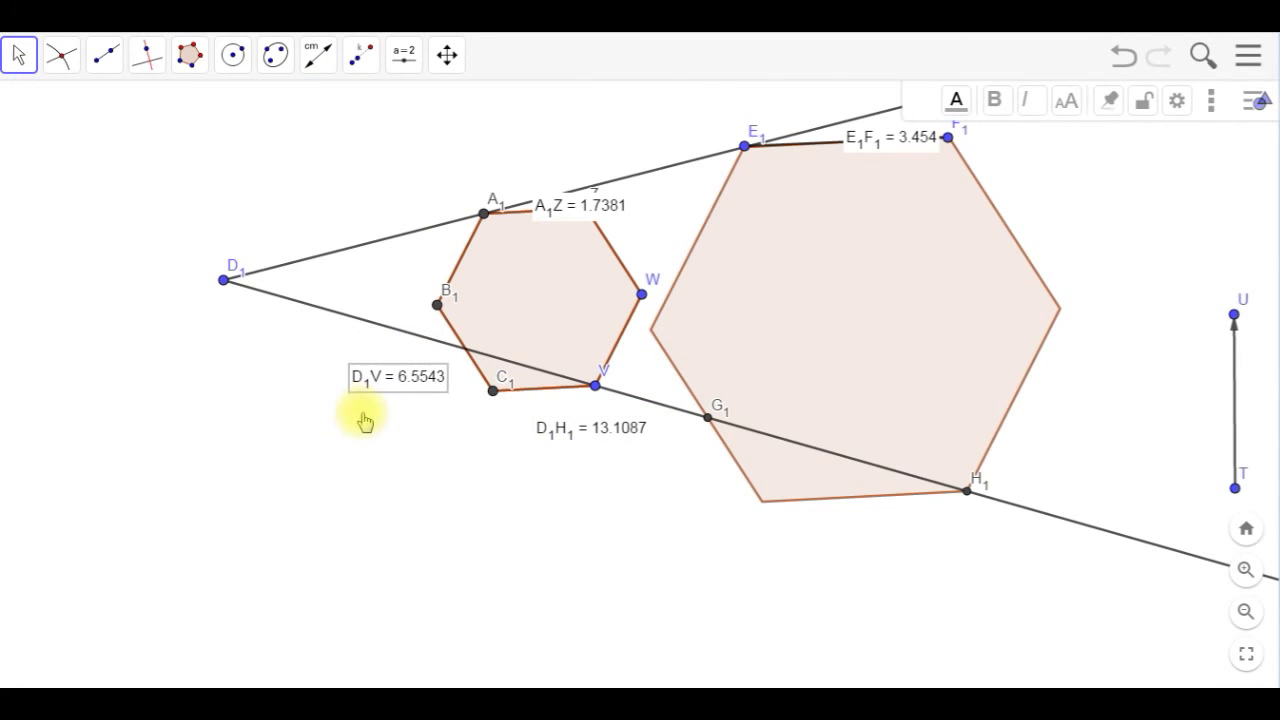
pyautogui.moveTo(612, 440); pyautogui.dragTo(670, 467)
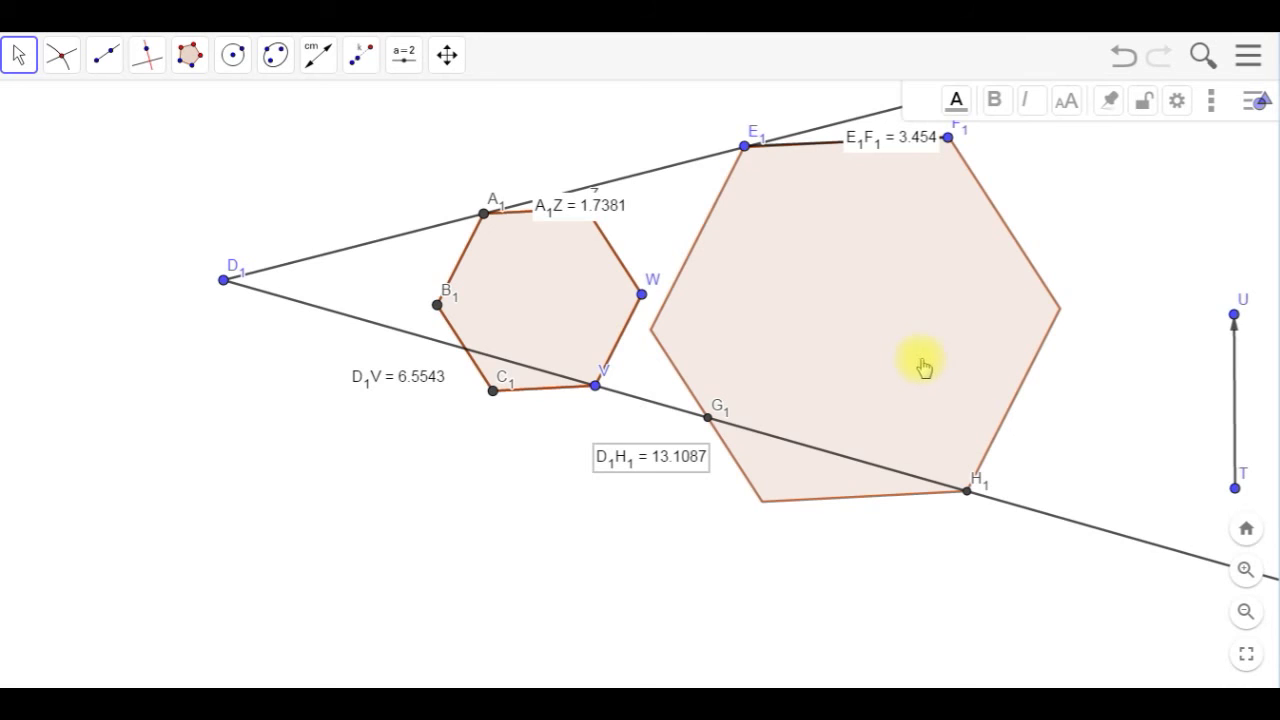
# Draw a regular polygon with 7 vertices in an empty area of the canvas beyond point D1
pyautogui.moveTo(214, 423); pyautogui.dragTo(1201, 532)
pyautogui.click(190, 54)
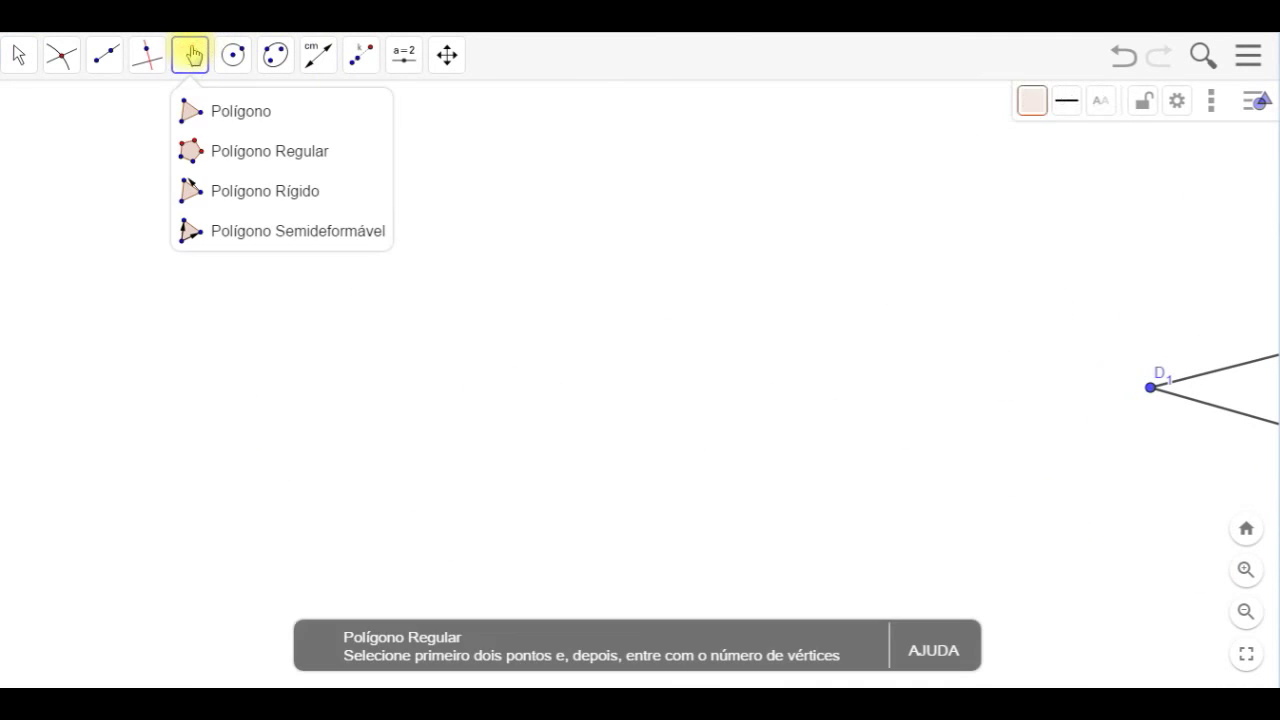
pyautogui.click(297, 158)
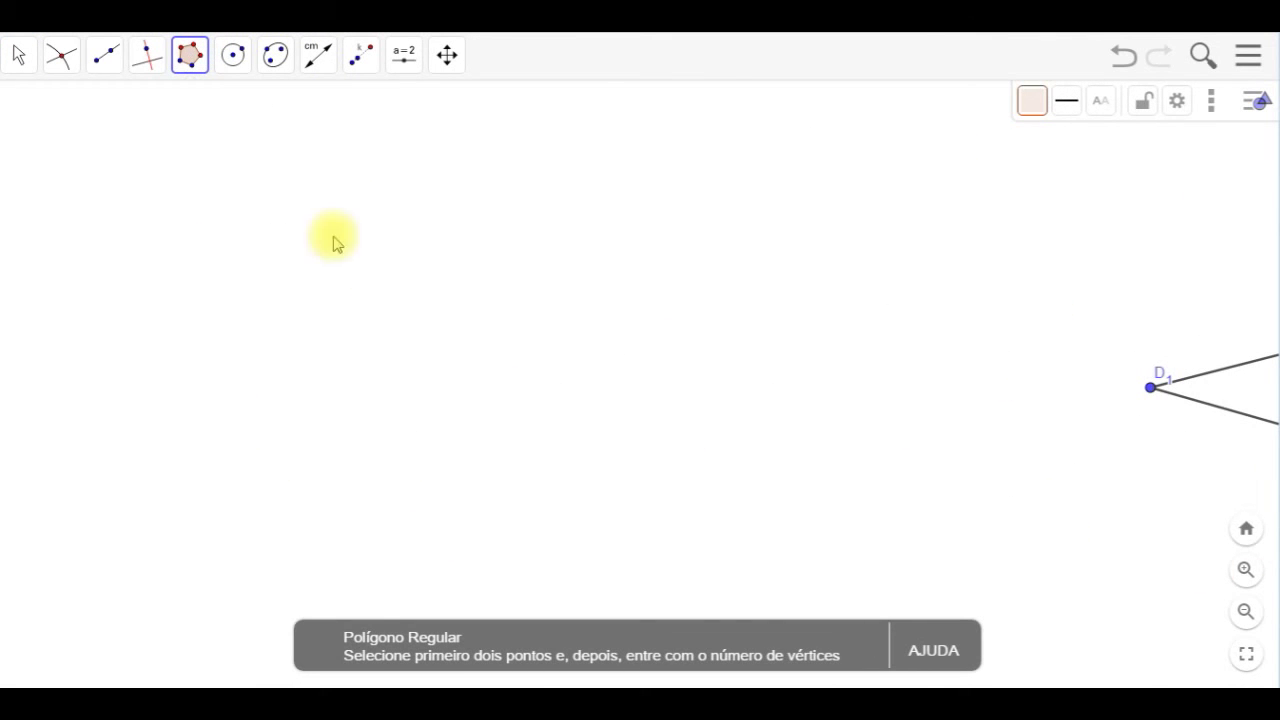
pyautogui.click(230, 349)
pyautogui.click(292, 232)
pyautogui.doubleClick(476, 377)
pyautogui.write('7')
pyautogui.press('Return')
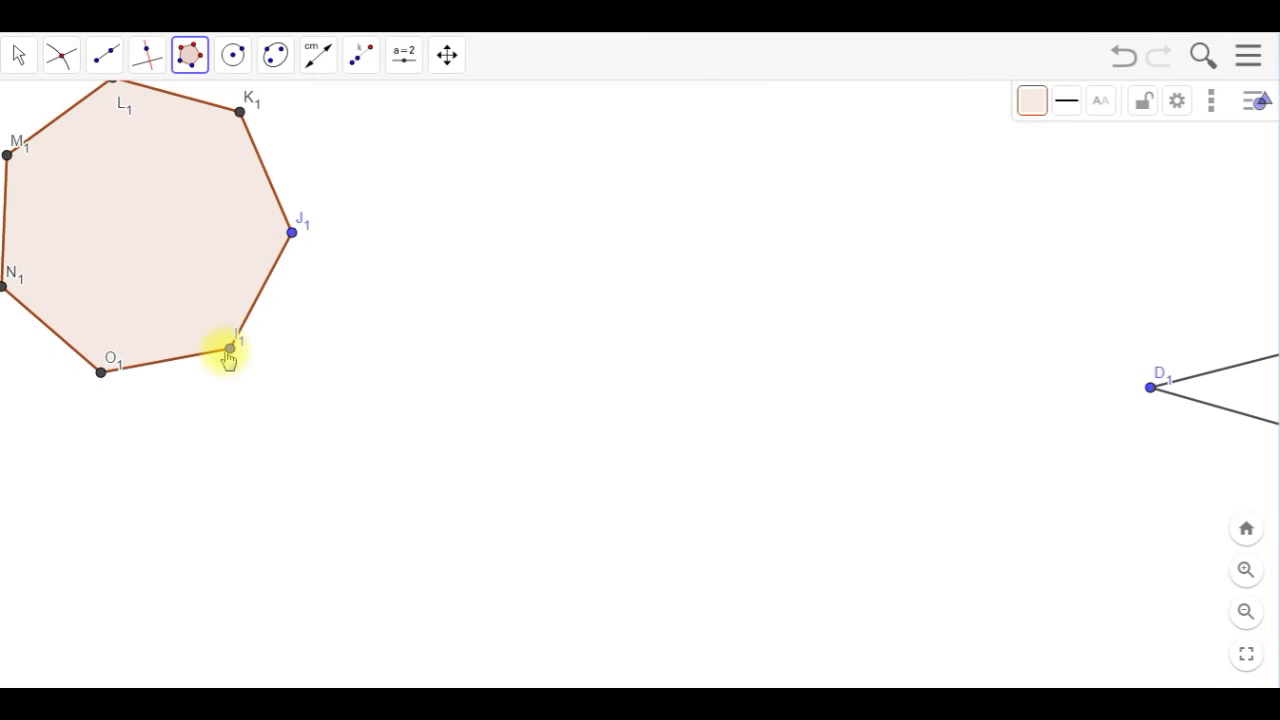
# Look over the earlier reflection, rotation, translation and homothety constructions until an empty area of the canvas is reached
pyautogui.click(18, 55)
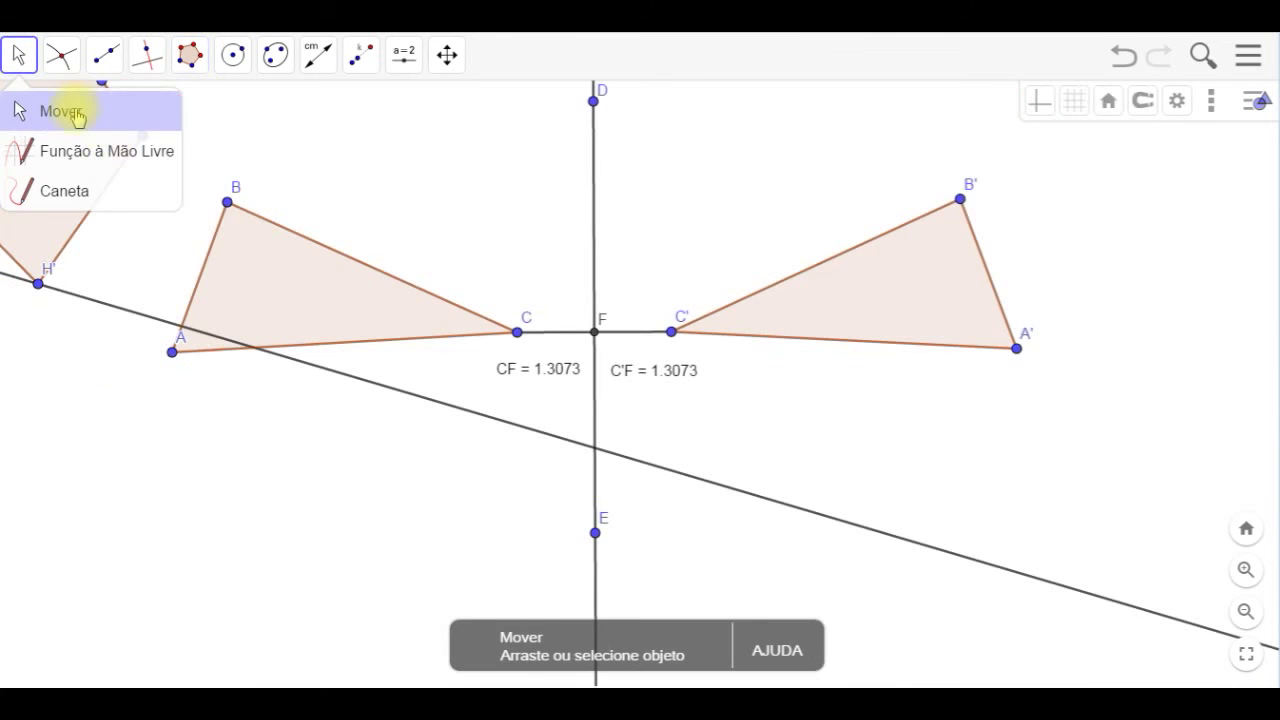
pyautogui.click(74, 113)
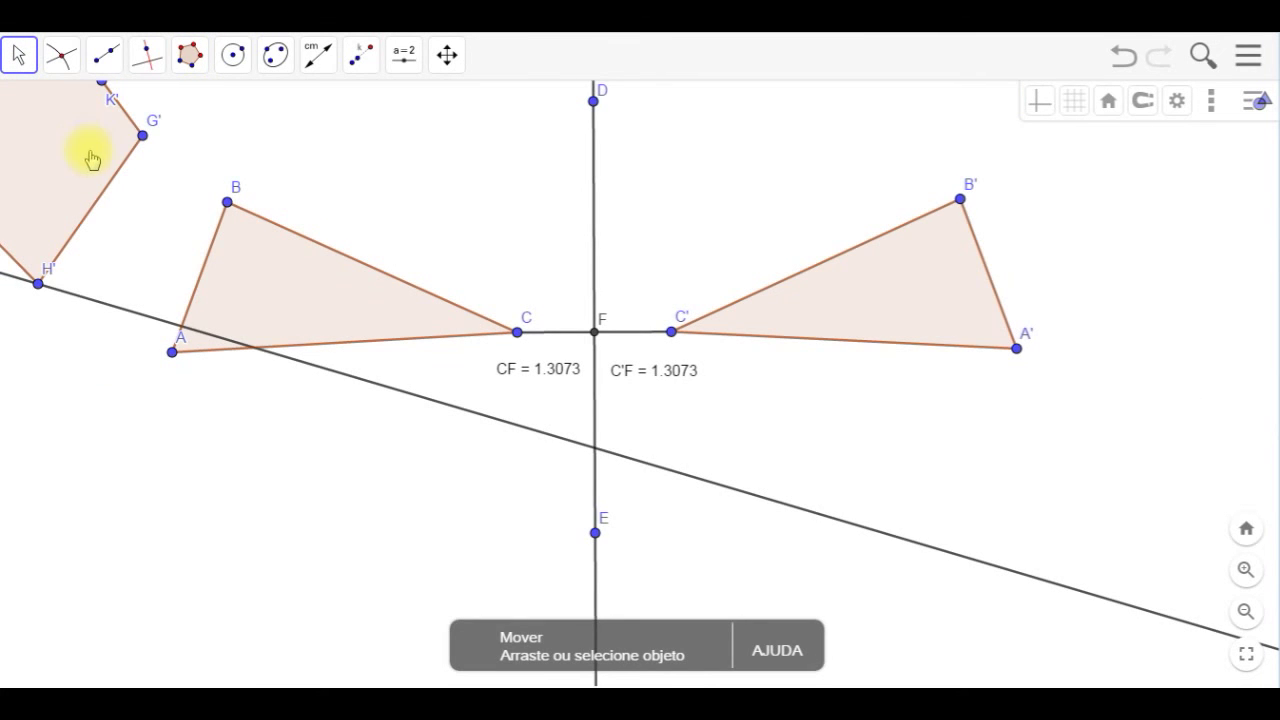
pyautogui.click(90, 157)
pyautogui.moveTo(553, 367); pyautogui.dragTo(1030, 424)
pyautogui.moveTo(240, 340); pyautogui.dragTo(1185, 428)
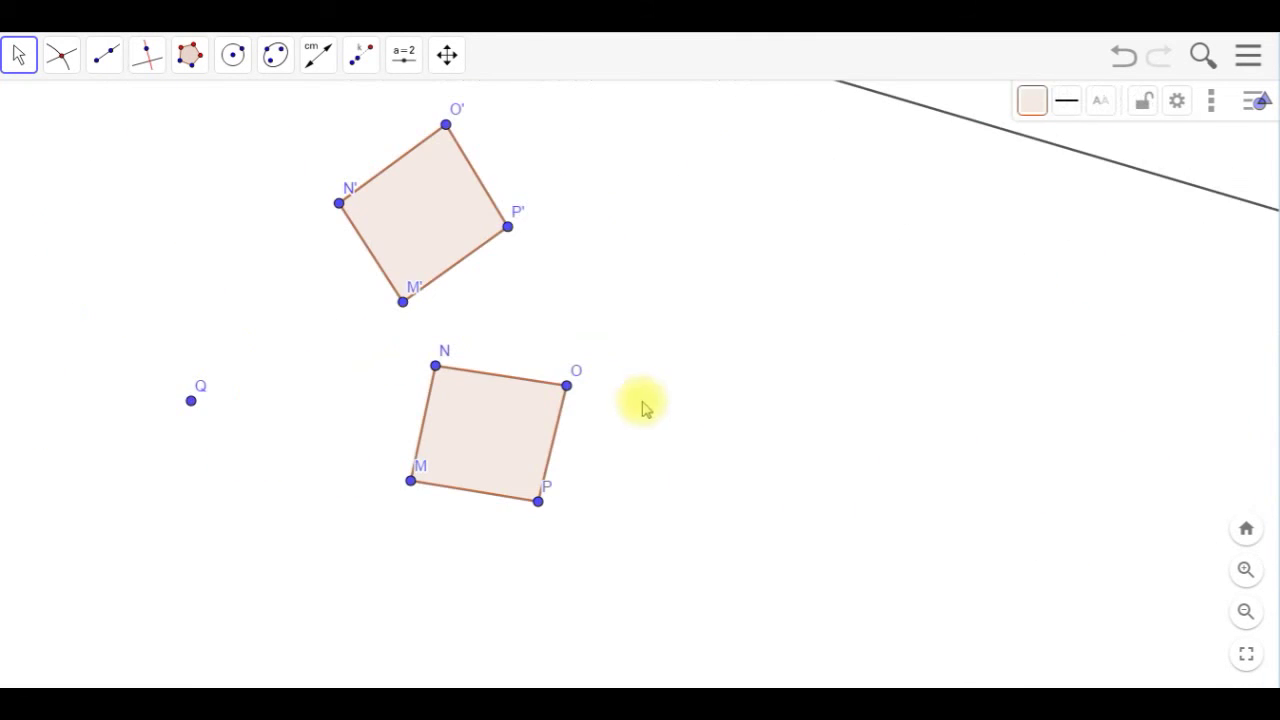
pyautogui.moveTo(643, 406); pyautogui.dragTo(1037, 449)
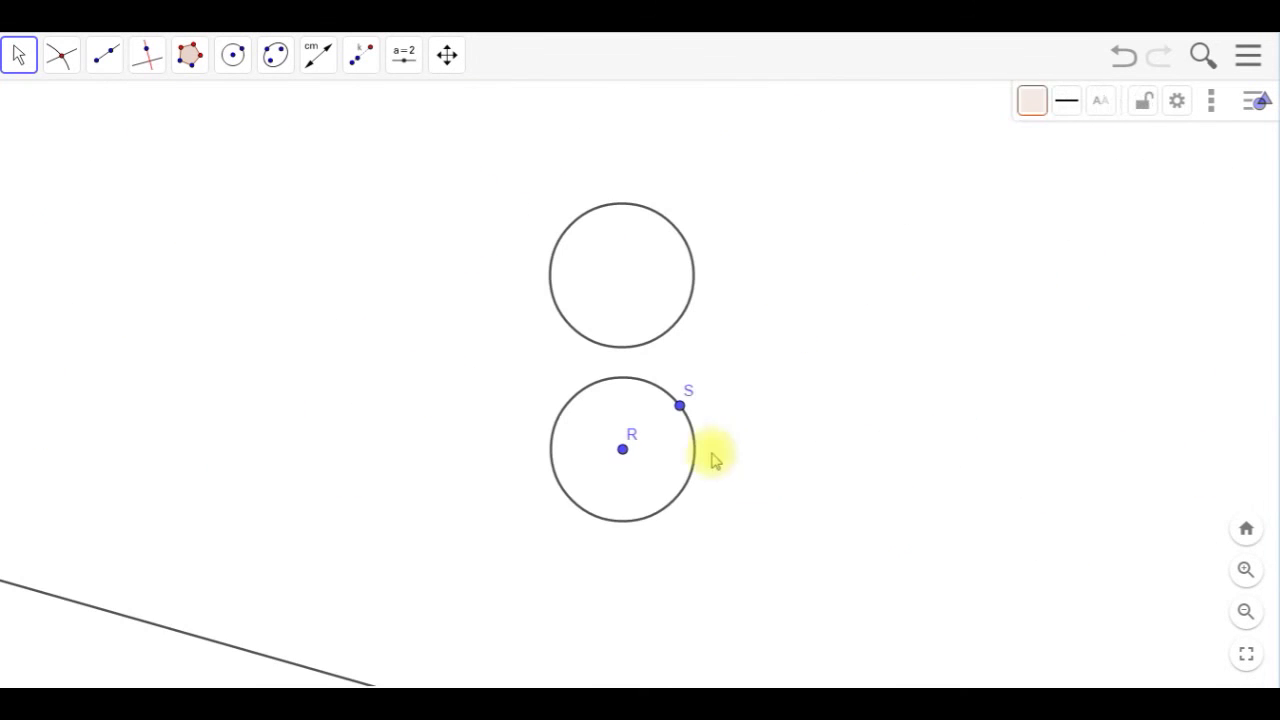
pyautogui.moveTo(714, 451); pyautogui.dragTo(1257, 425)
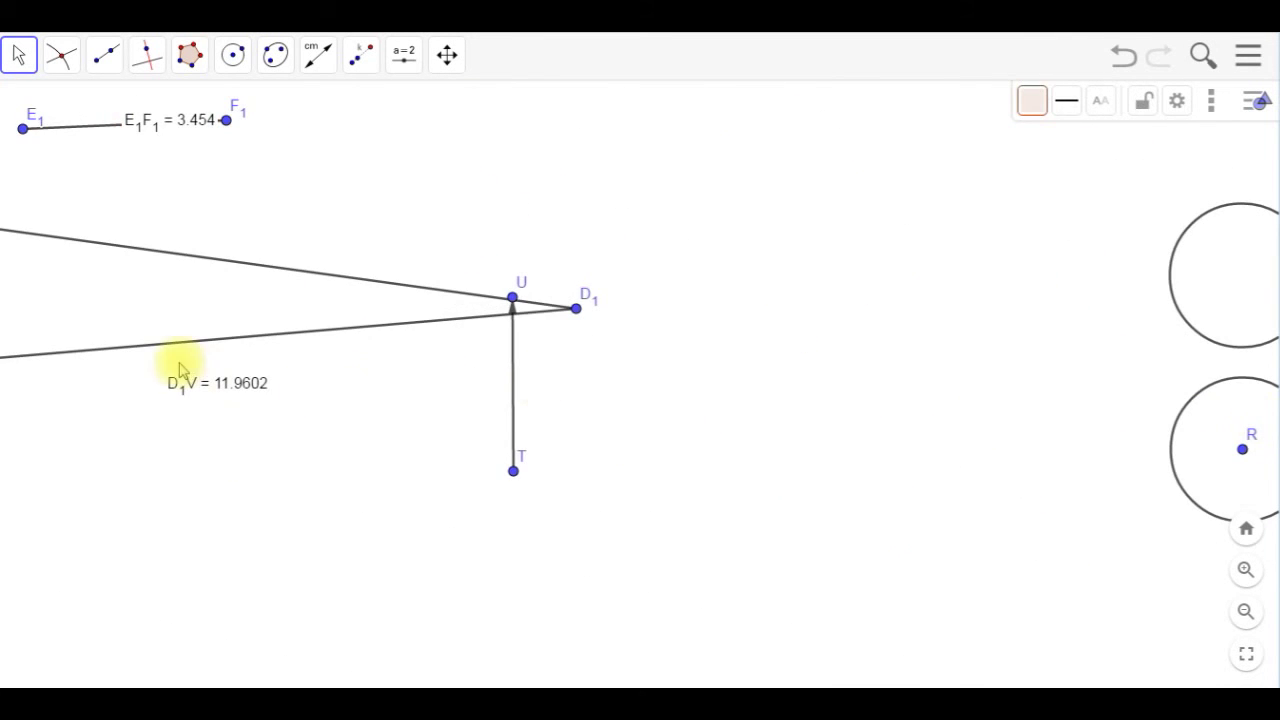
pyautogui.moveTo(180, 370); pyautogui.dragTo(1051, 411)
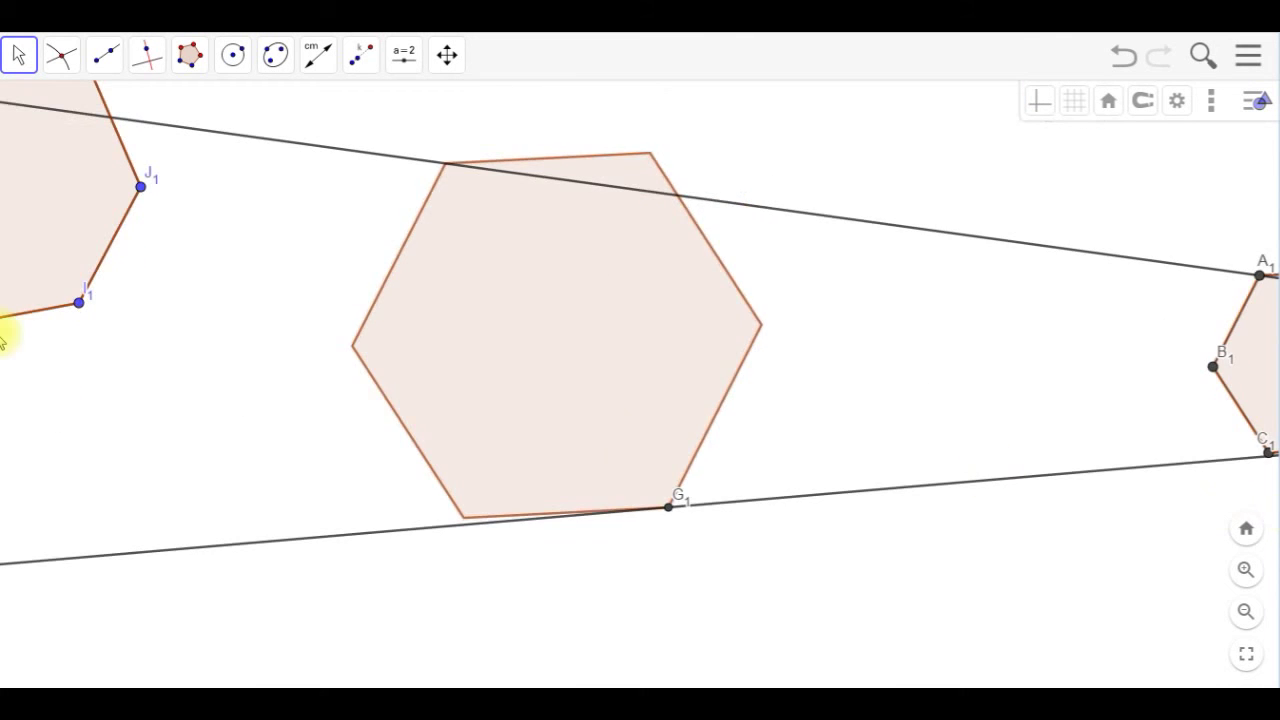
pyautogui.moveTo(3, 340); pyautogui.dragTo(743, 423)
pyautogui.moveTo(81, 339); pyautogui.dragTo(1201, 386)
pyautogui.moveTo(224, 371); pyautogui.dragTo(1256, 404)
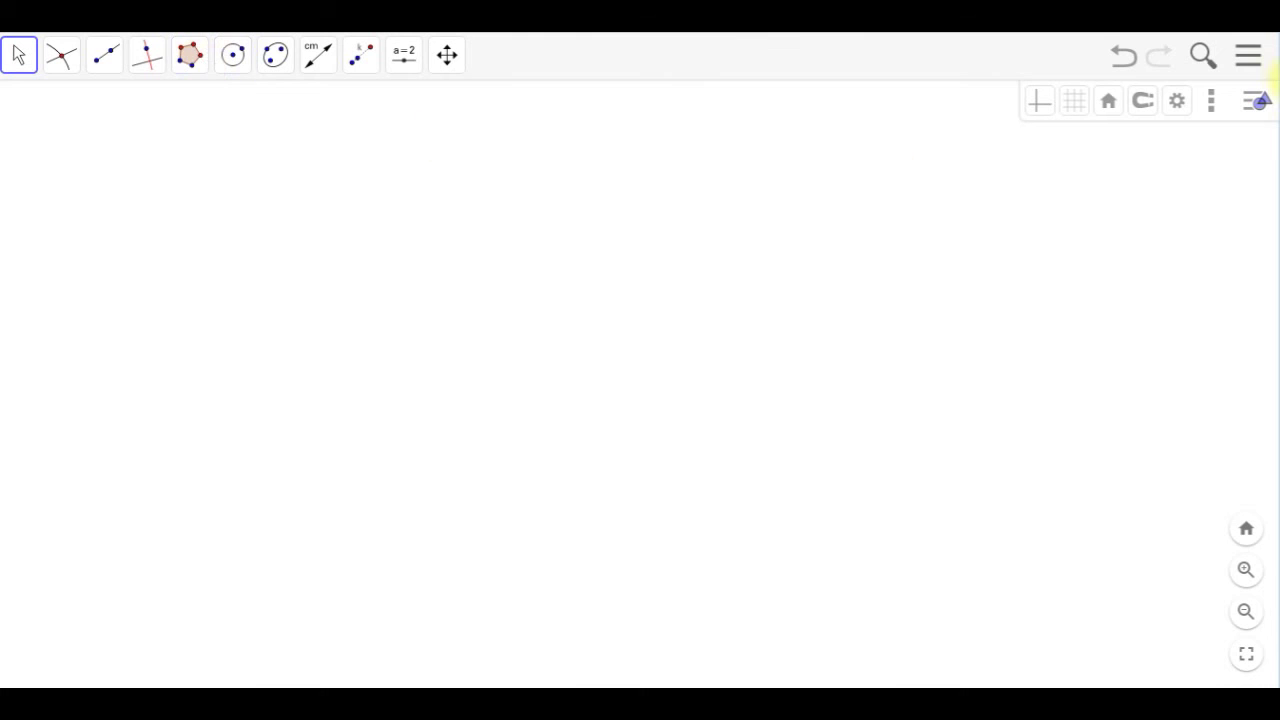
# Start a new blank construction without saving the current one
pyautogui.click(1250, 56)
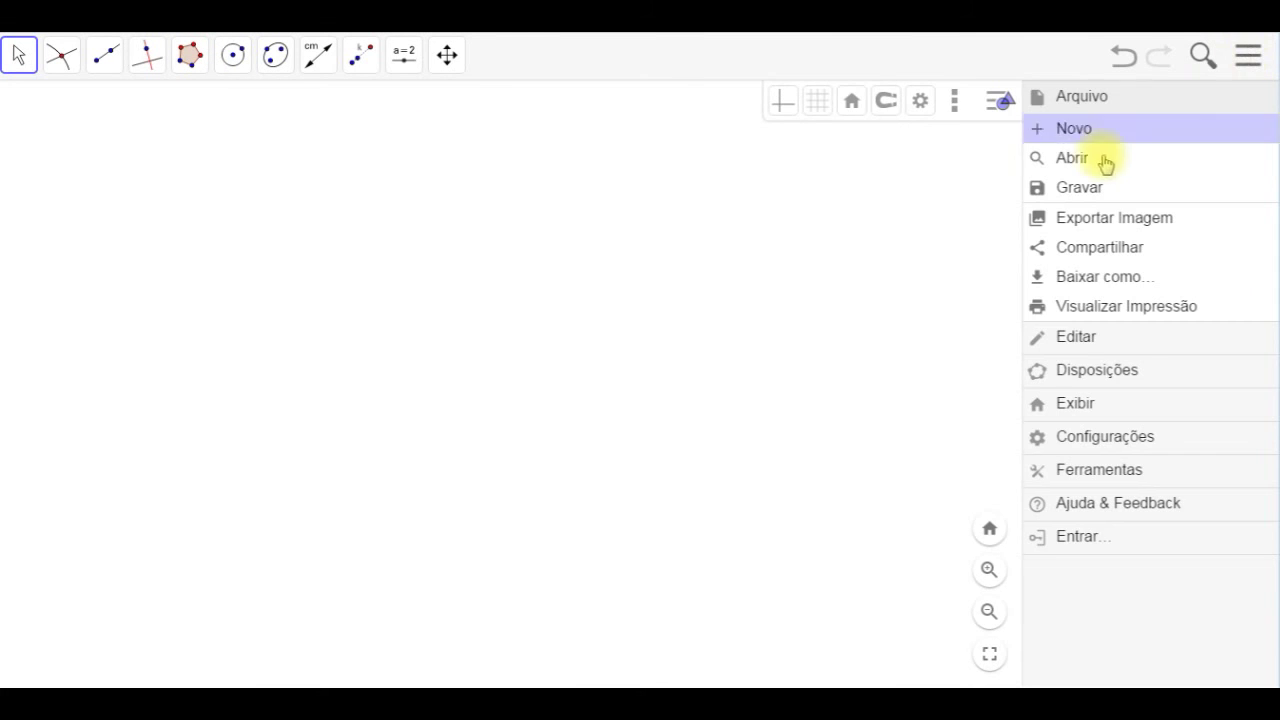
pyautogui.click(1063, 124)
pyautogui.click(735, 450)
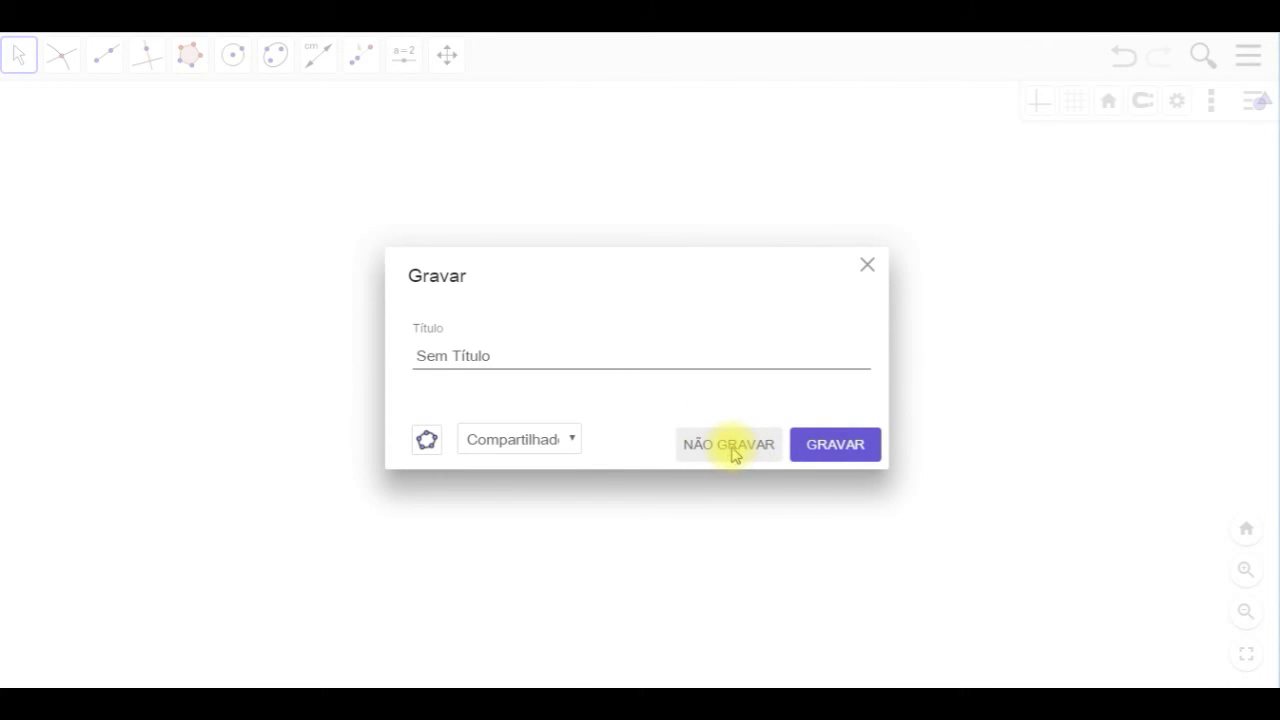
# Draw a regular polygon with 7 vertices in the upper-left area of the blank canvas
pyautogui.click(189, 55)
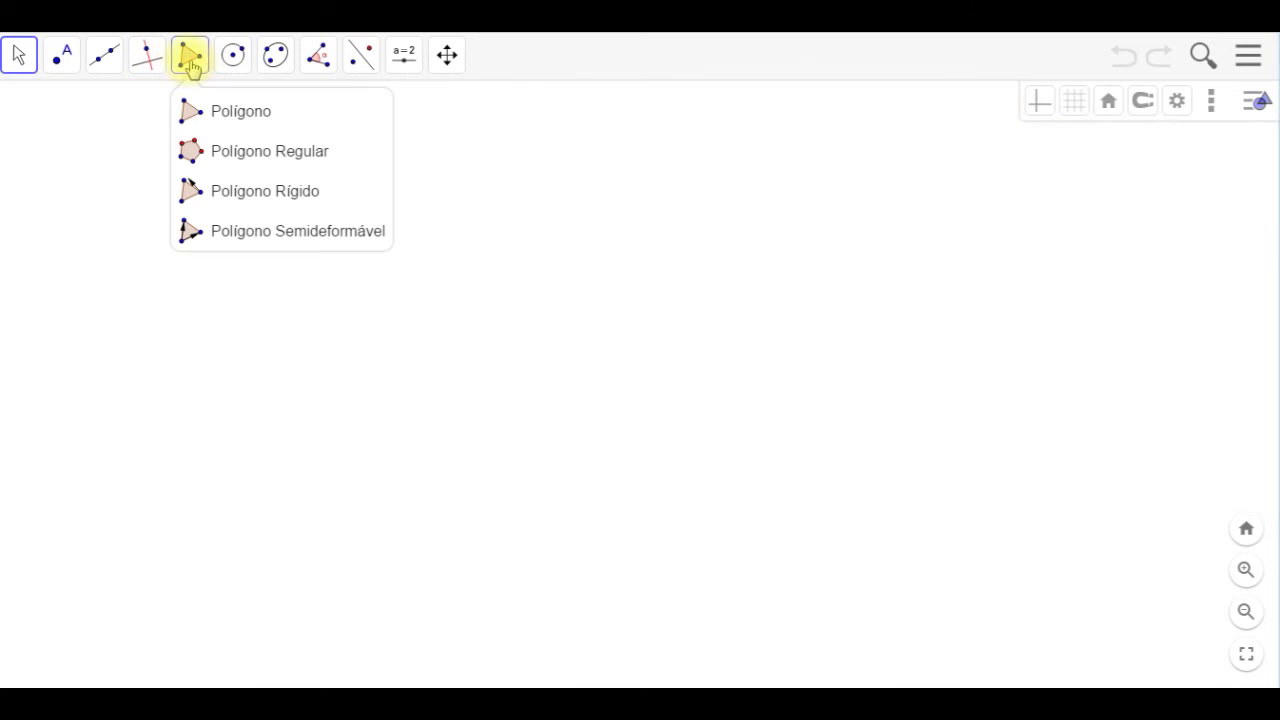
pyautogui.click(272, 152)
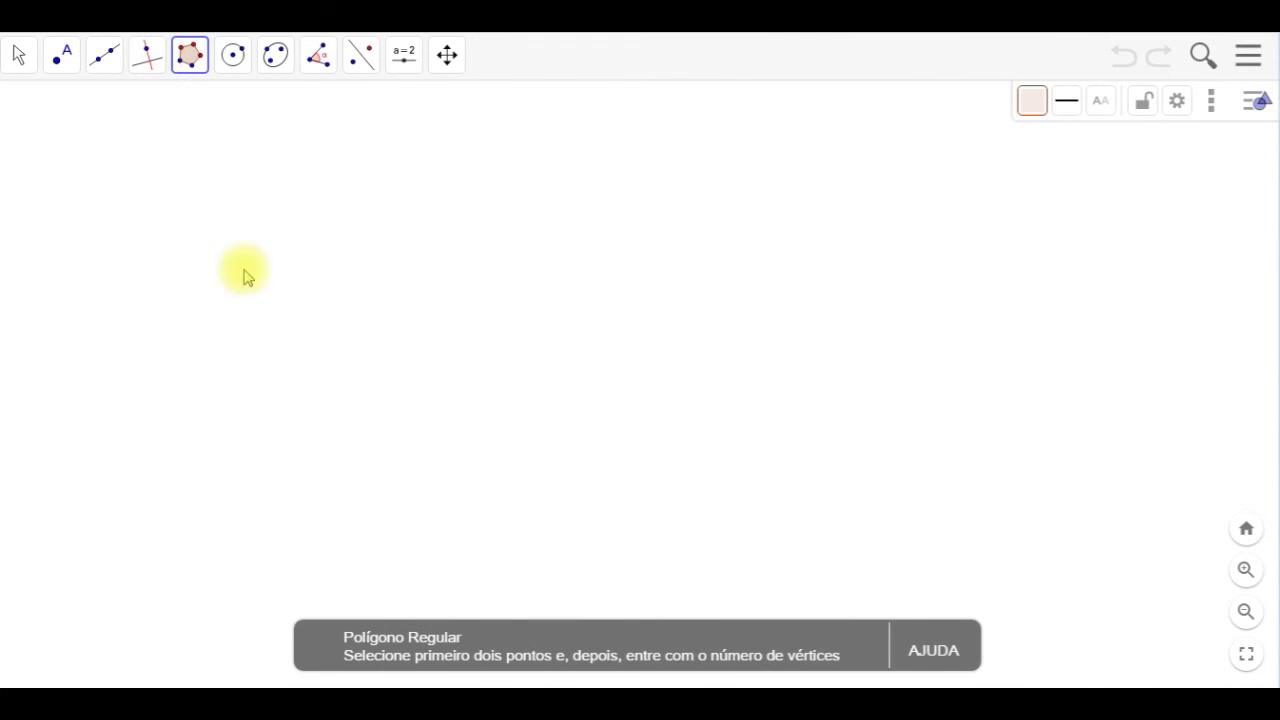
pyautogui.click(153, 319)
pyautogui.click(188, 270)
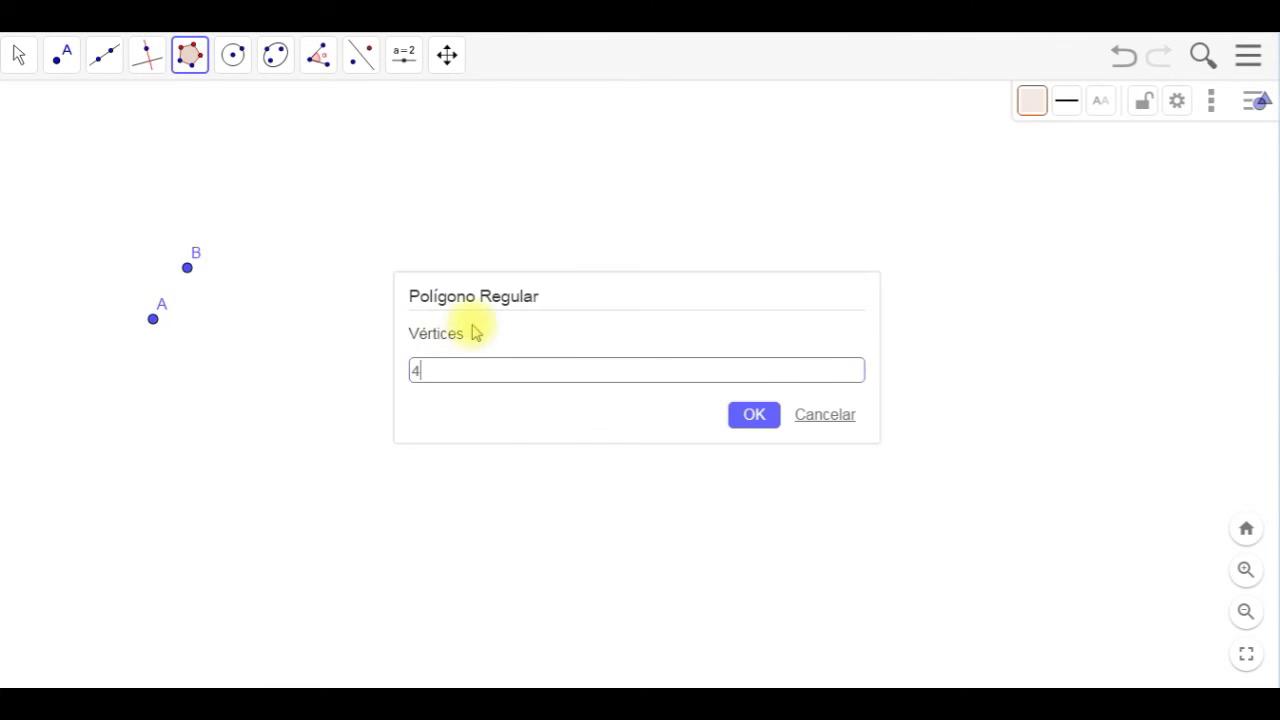
pyautogui.press('BackSpace')
pyautogui.write('7')
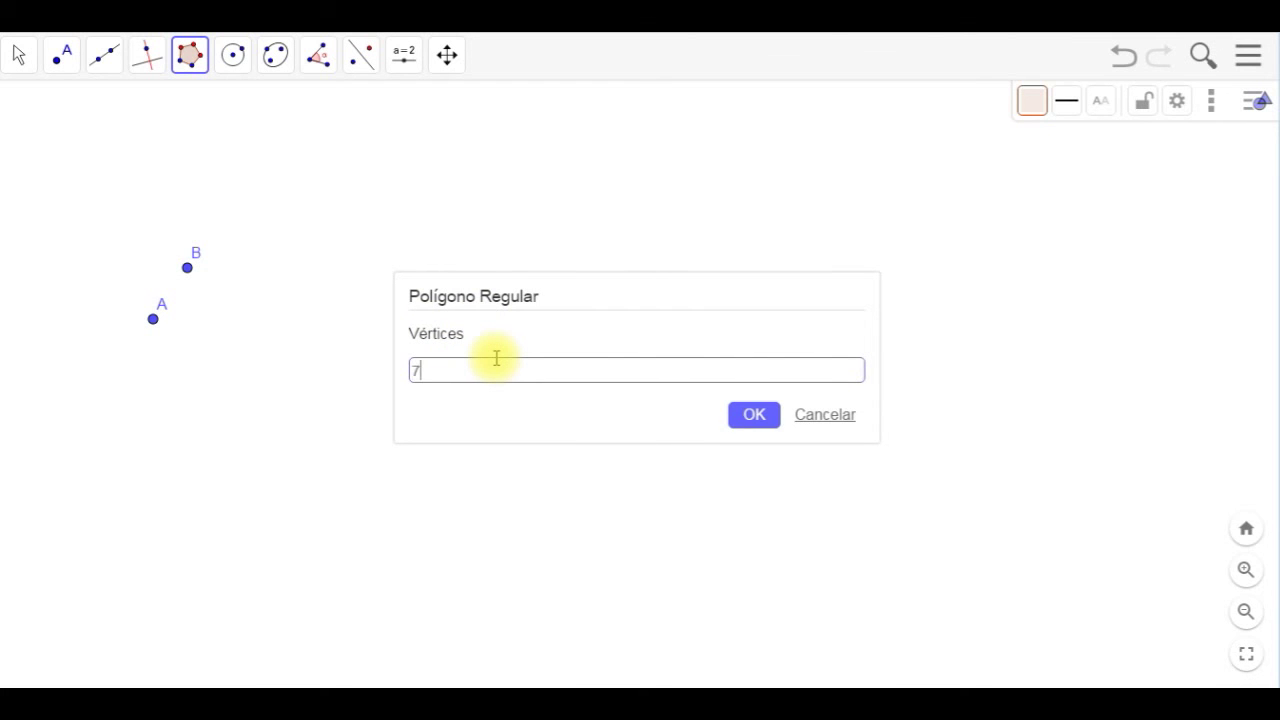
pyautogui.press('Return')
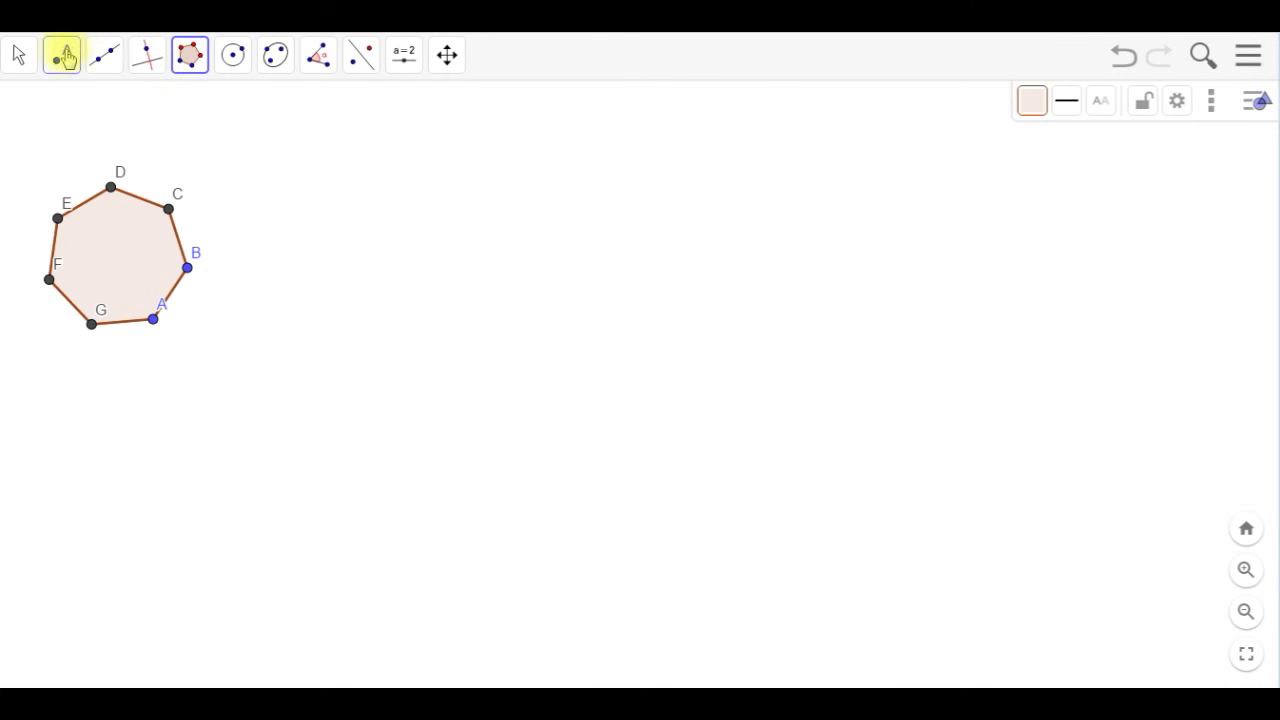
# Place a free point to the right of the heptagon and draw a ray from it through vertex C
pyautogui.click(61, 55)
pyautogui.click(394, 249)
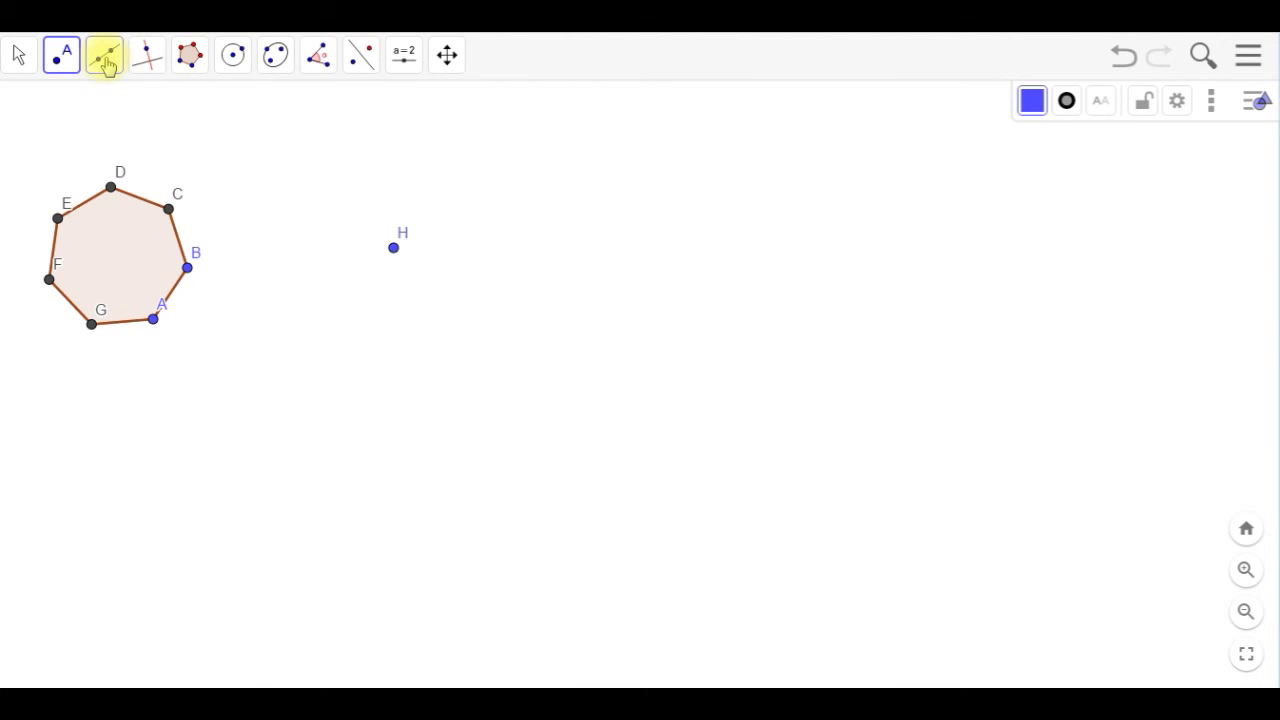
pyautogui.click(105, 58)
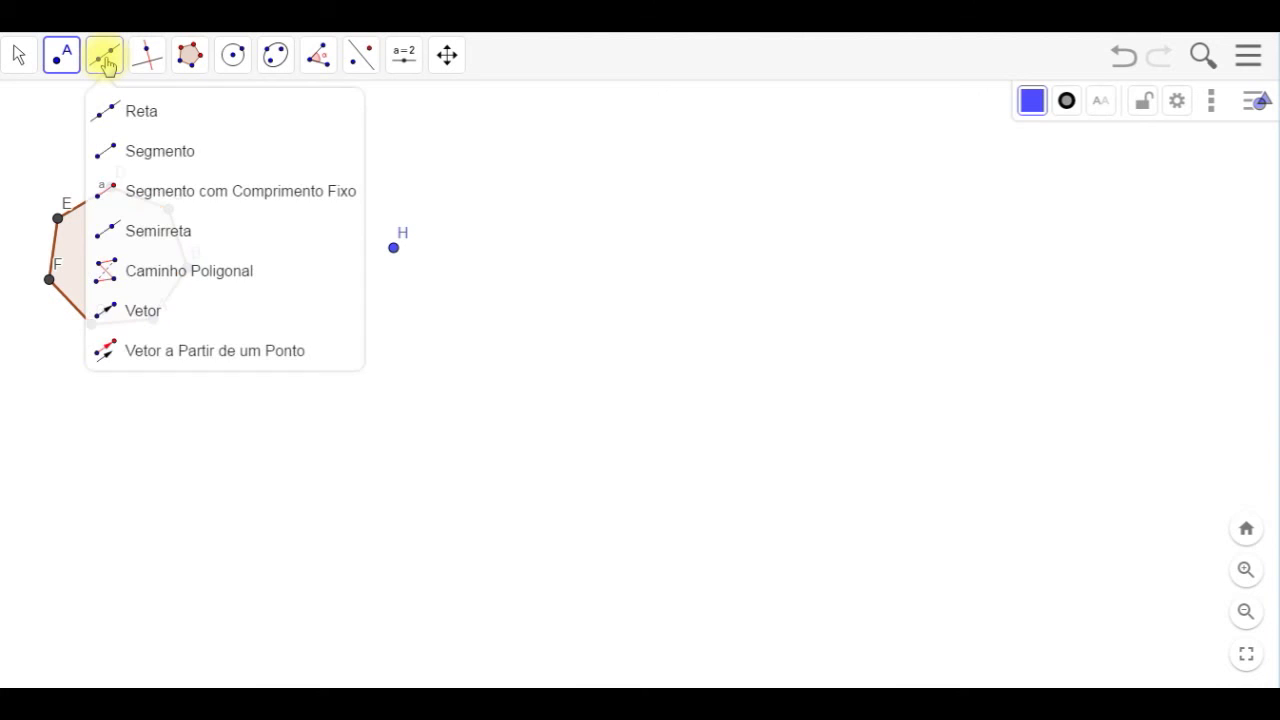
pyautogui.click(145, 236)
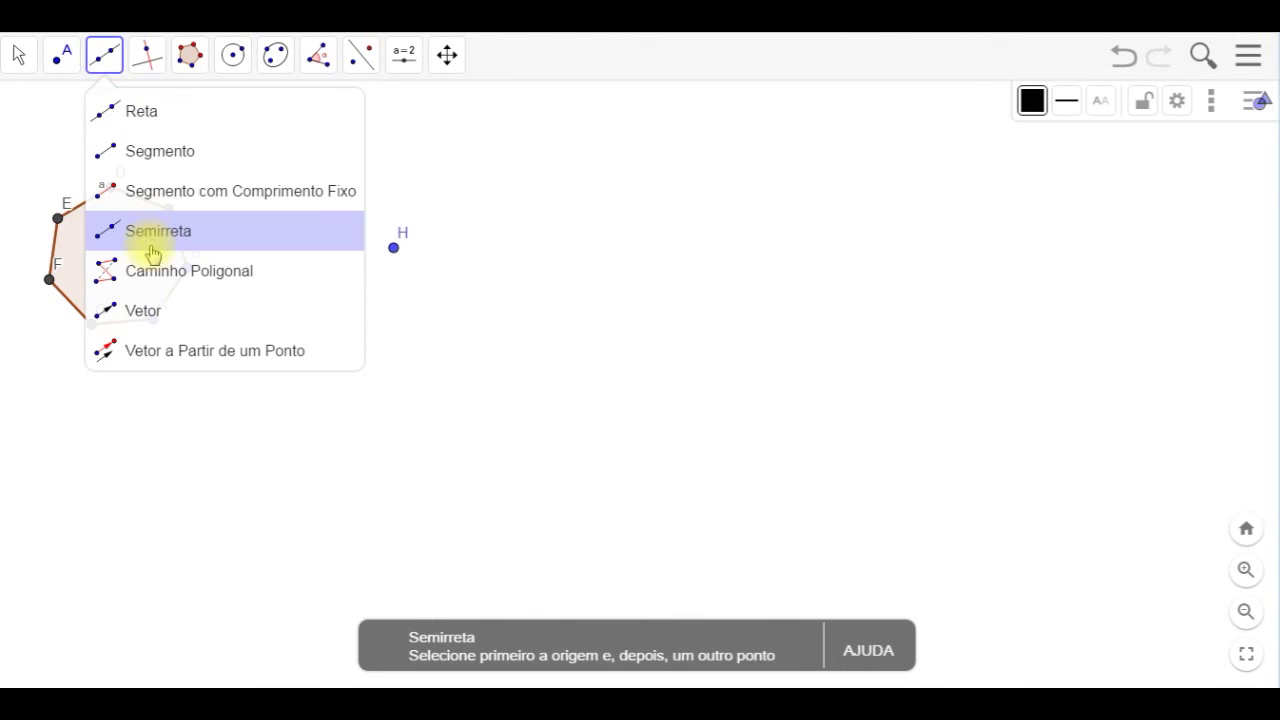
pyautogui.click(394, 250)
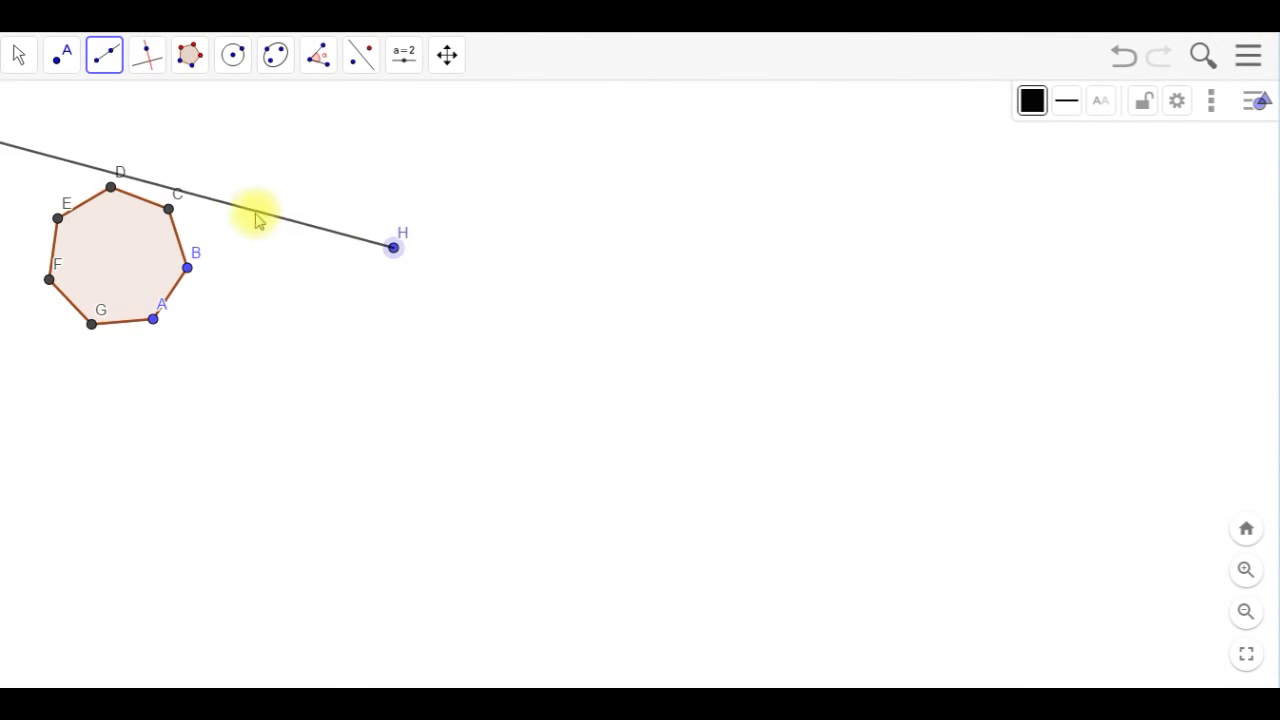
pyautogui.click(168, 210)
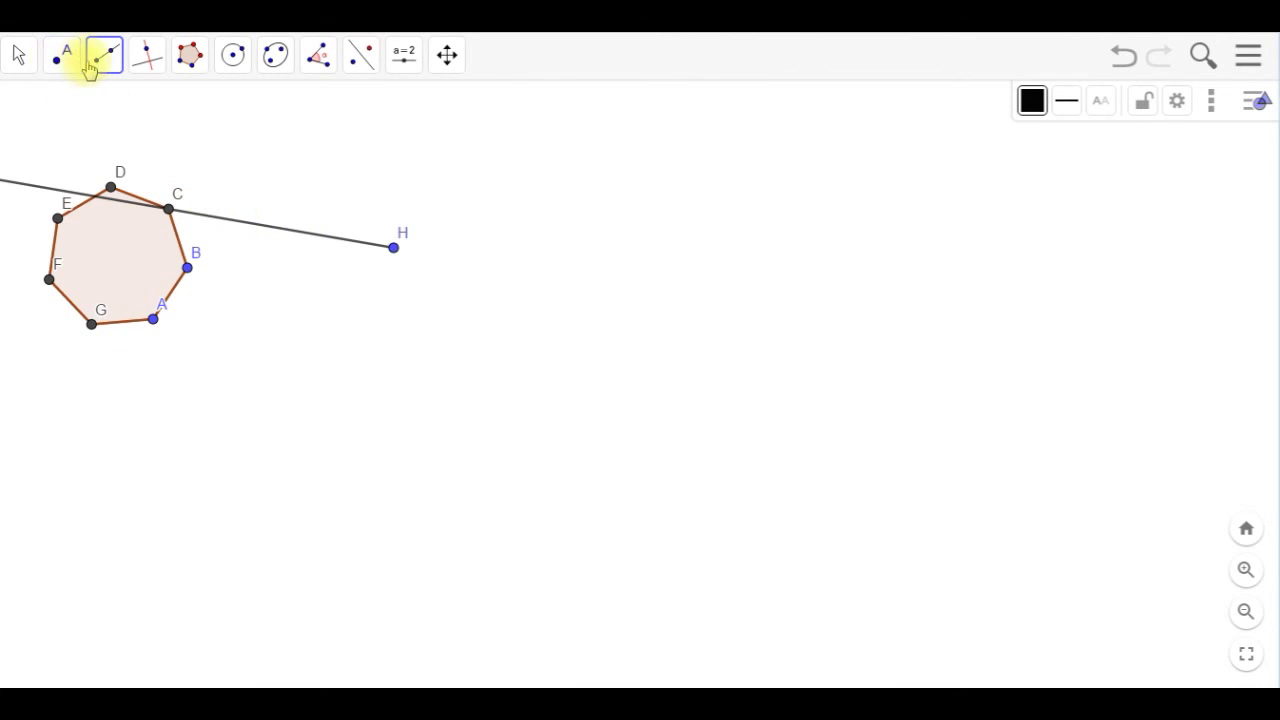
# Construct the midpoint between point H and vertex C
pyautogui.click(100, 64)
pyautogui.moveTo(146, 66)
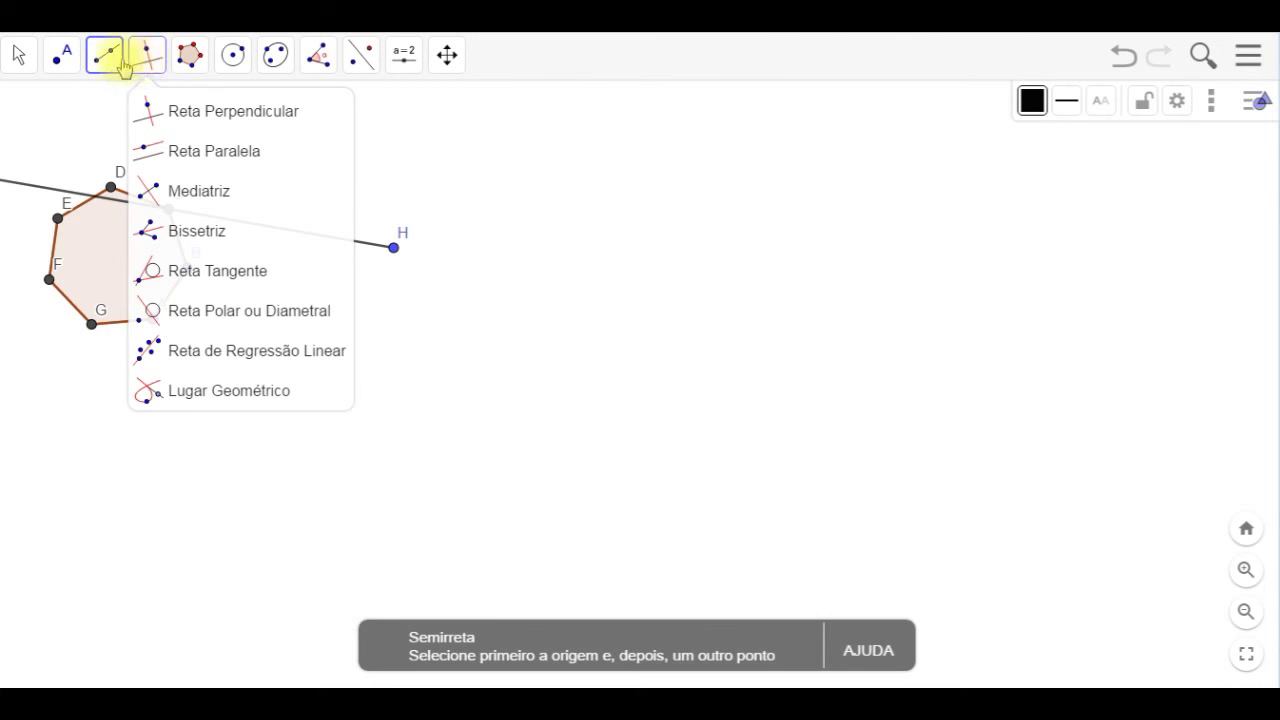
pyautogui.moveTo(107, 62)
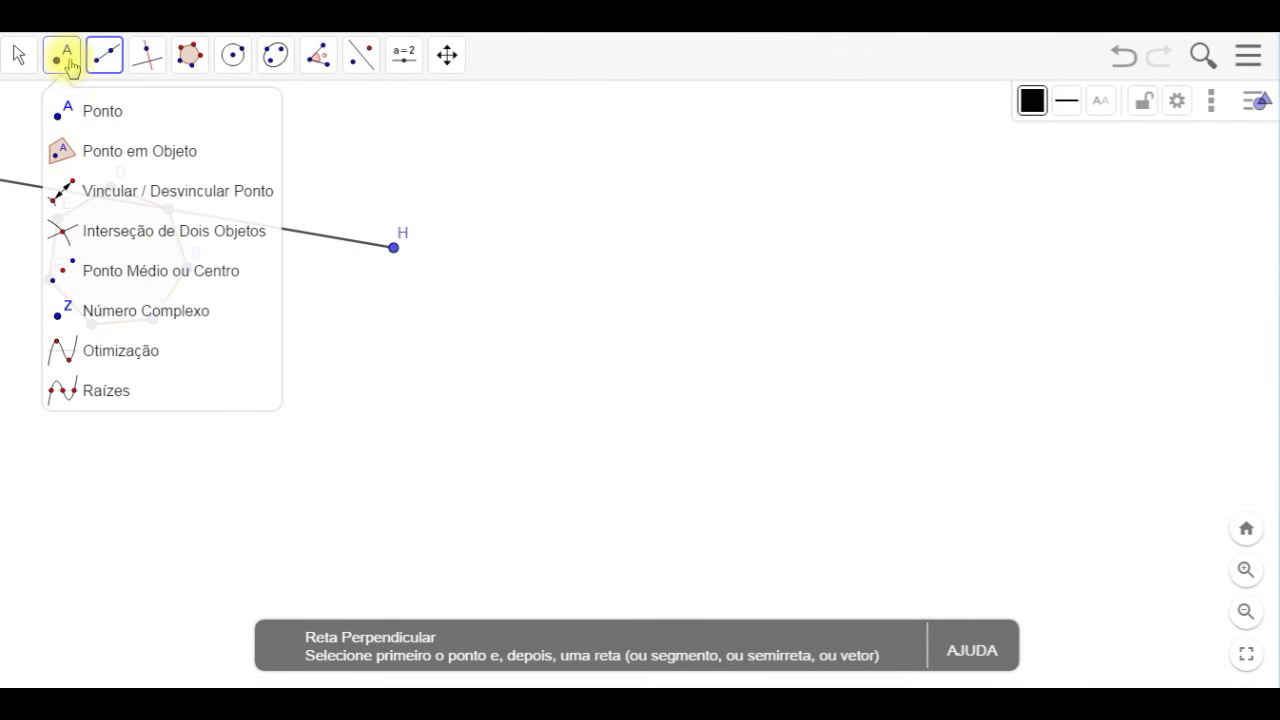
pyautogui.click(160, 274)
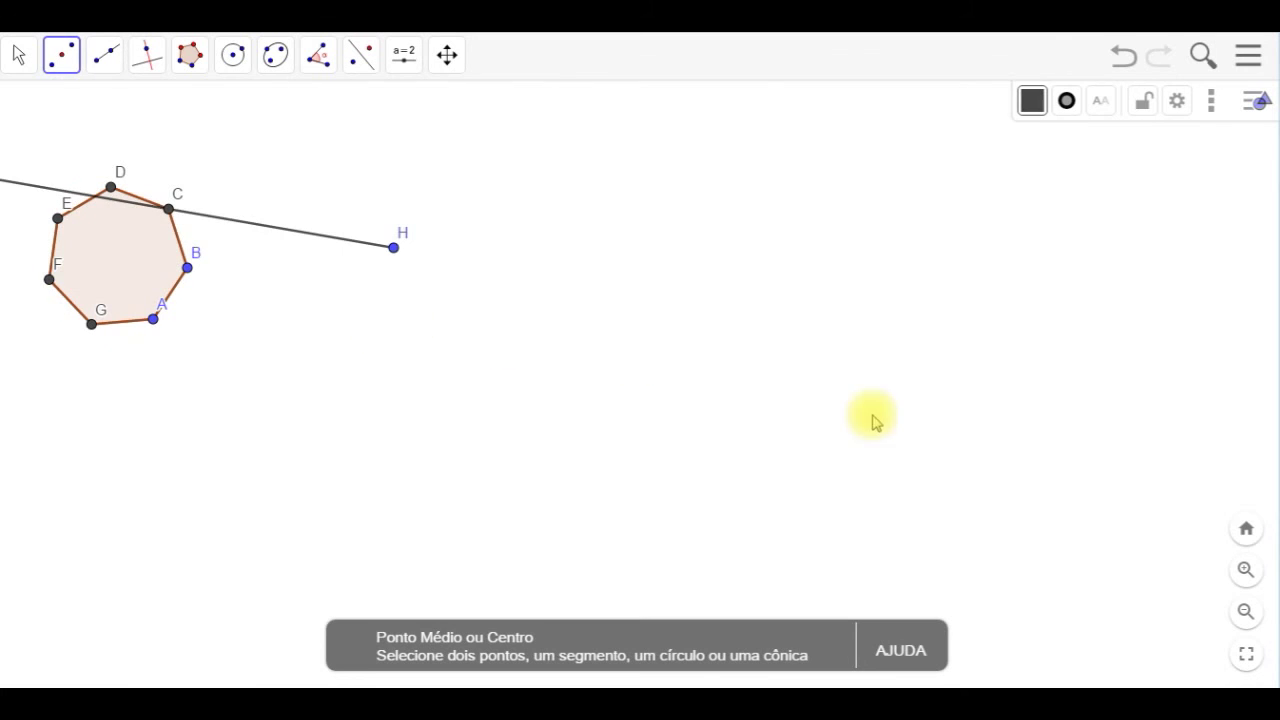
pyautogui.click(395, 249)
pyautogui.click(172, 213)
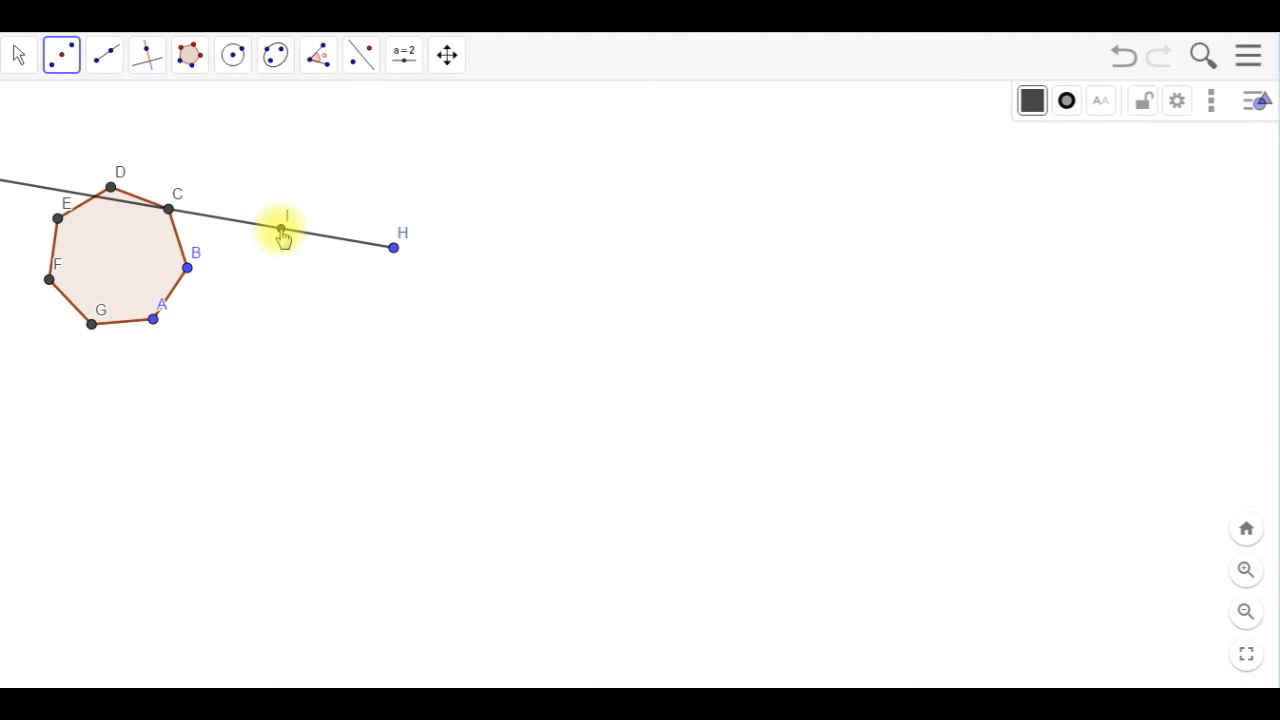
# Apply a homothety to the heptagon with center H and factor 1/2
pyautogui.click(358, 60)
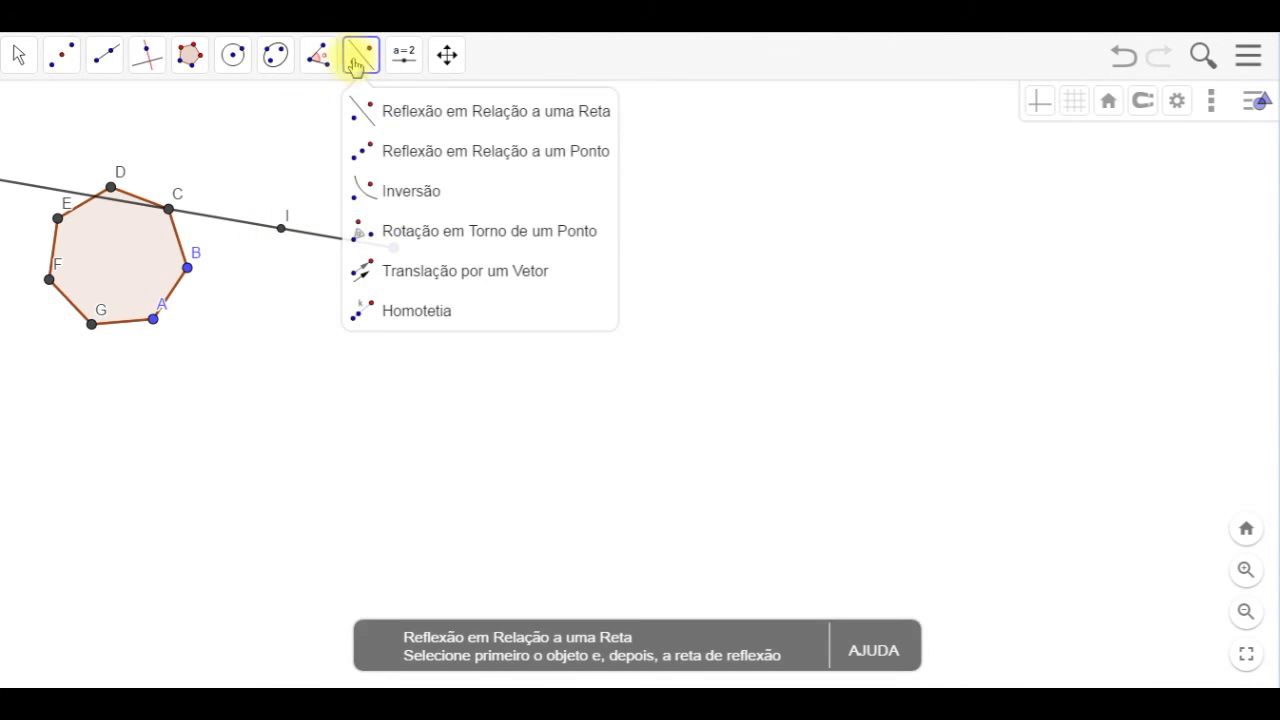
pyautogui.click(410, 322)
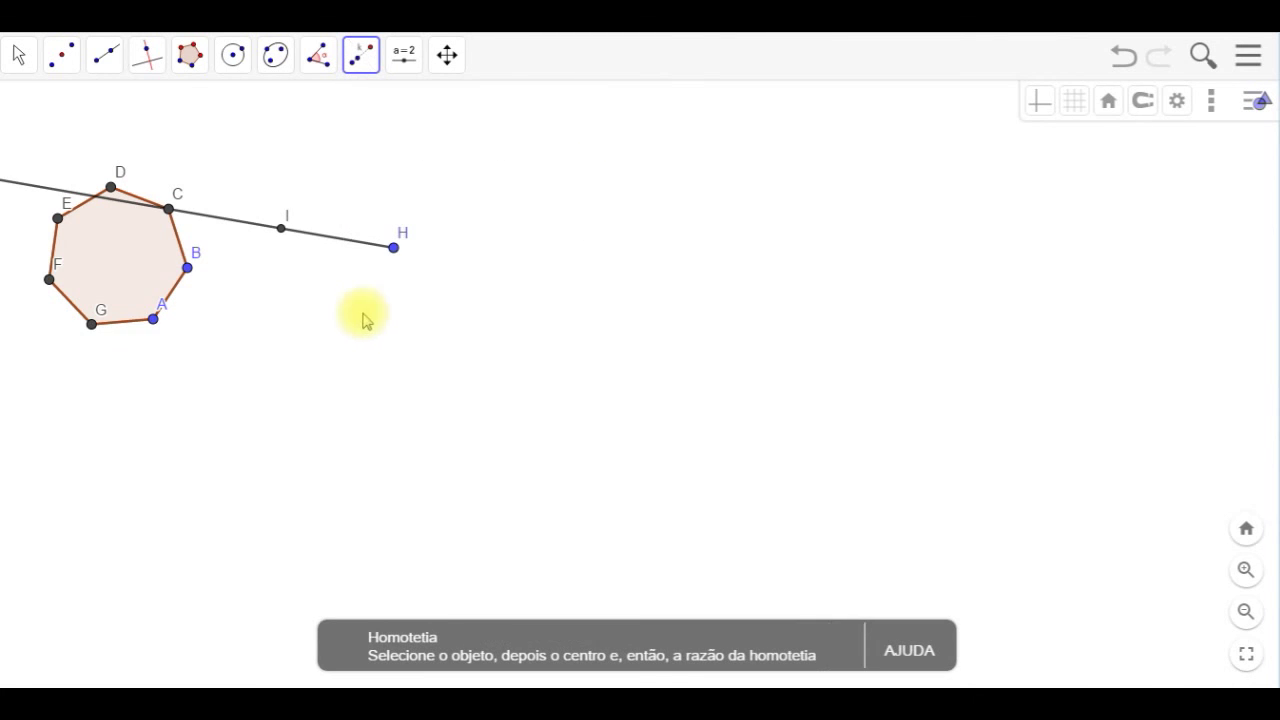
pyautogui.click(130, 260)
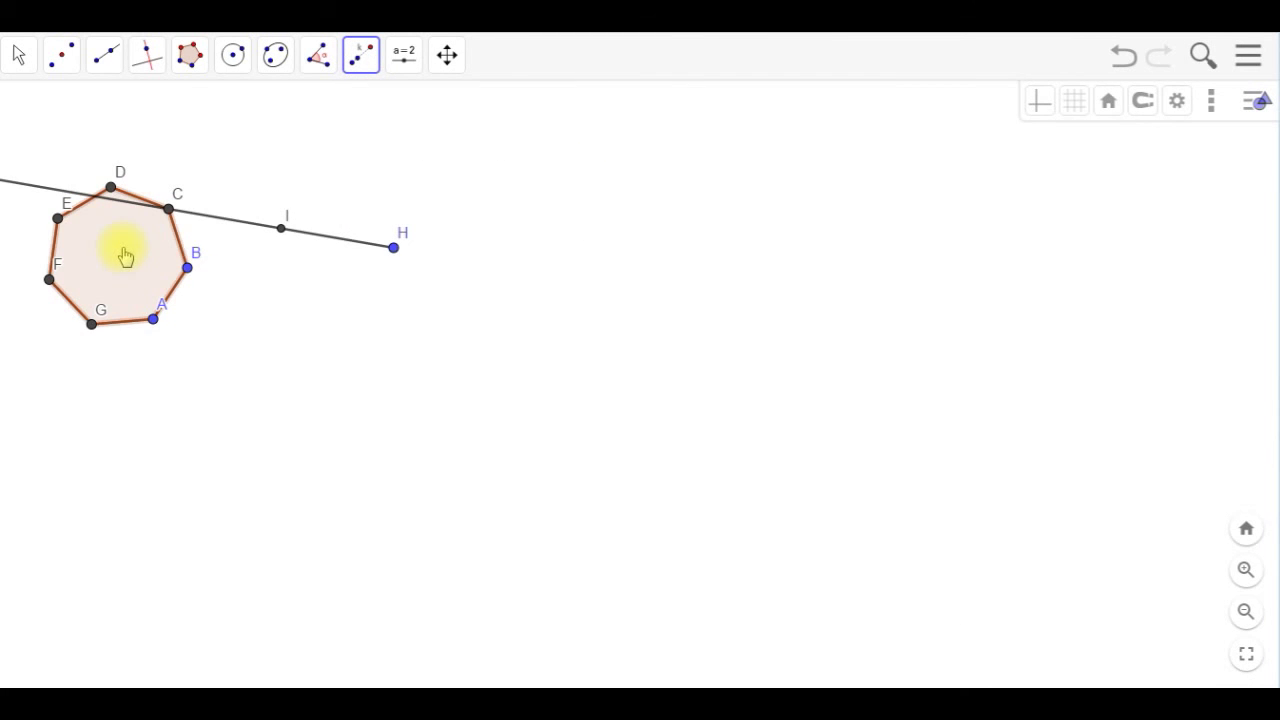
pyautogui.click(394, 248)
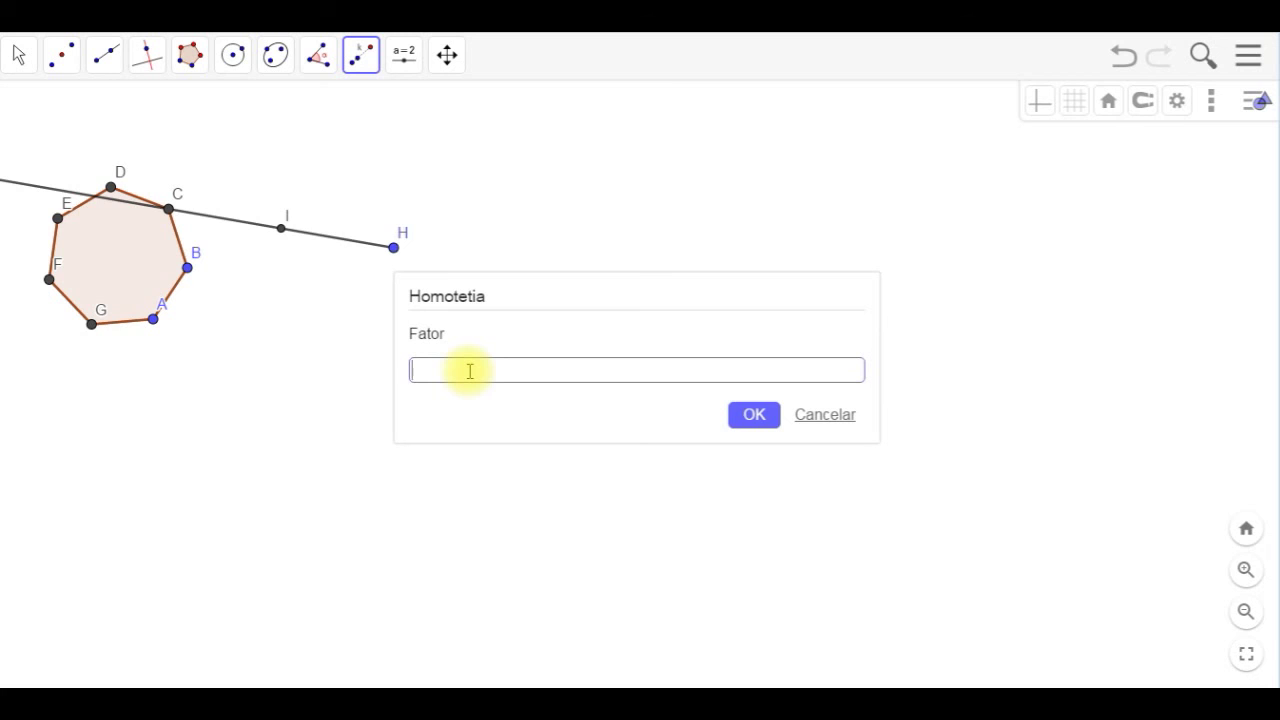
pyautogui.write('1/2')
pyautogui.press('Return')
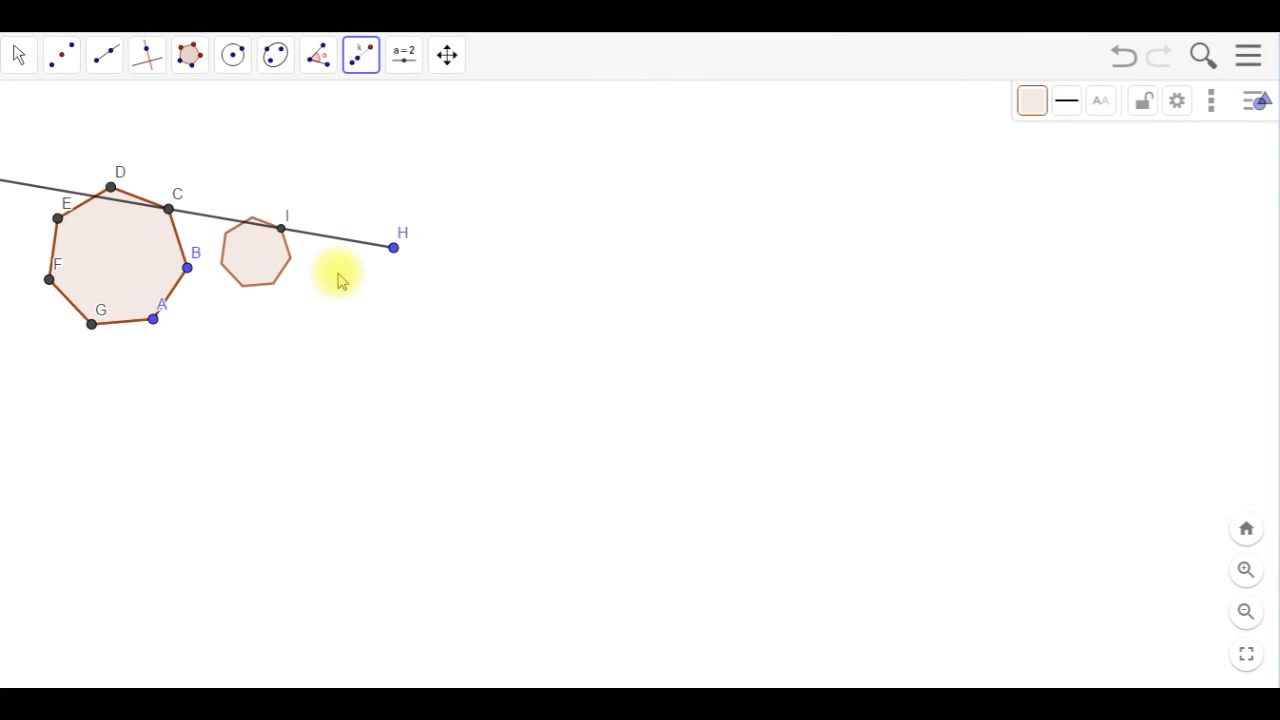
# Move vertex B around to resize and rotate the heptagon, leaving it slightly left of its original position
pyautogui.click(188, 268)
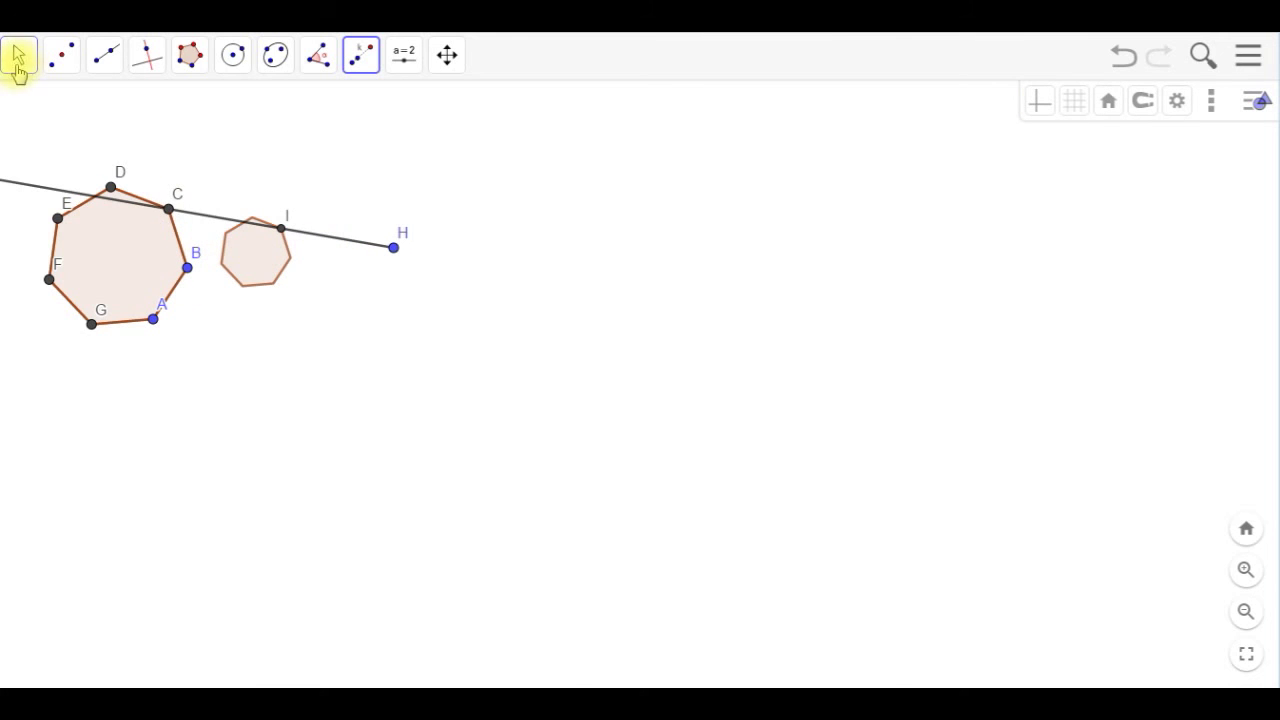
pyautogui.click(18, 55)
pyautogui.moveTo(186, 263); pyautogui.dragTo(203, 284)
pyautogui.moveTo(231, 336); pyautogui.dragTo(181, 266)
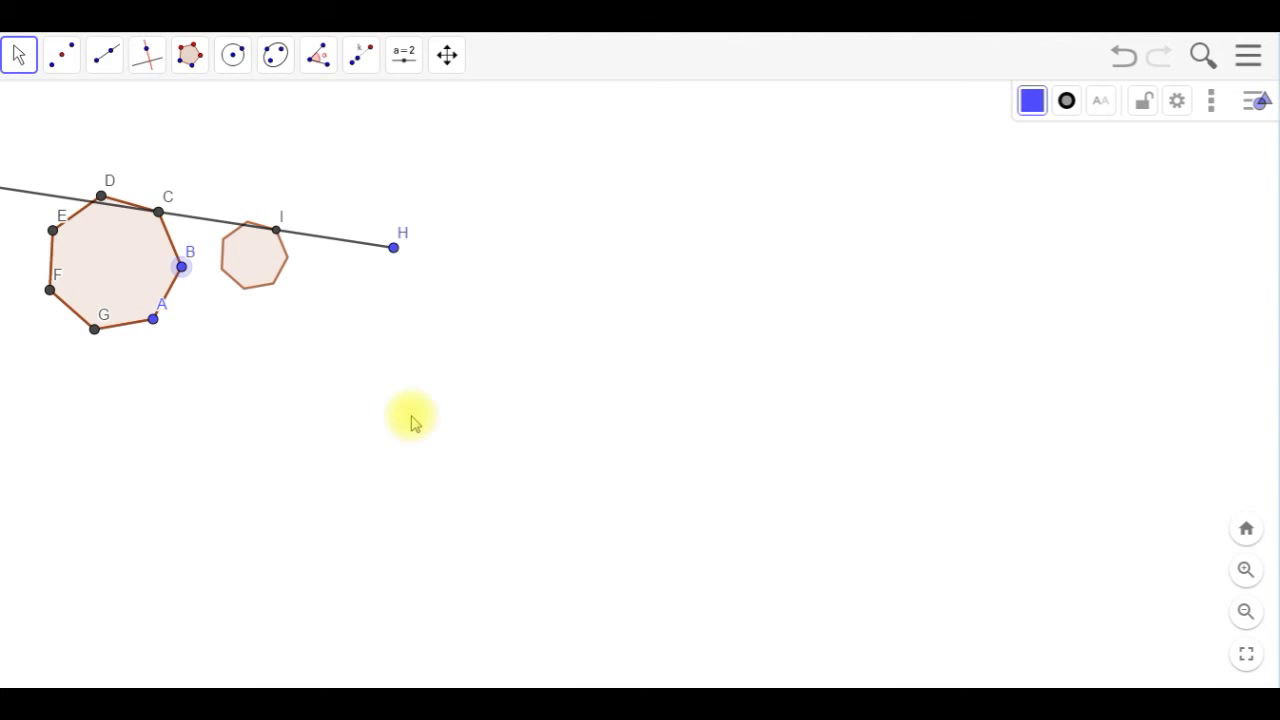
# Start the Homothety tool for another transformation
pyautogui.click(362, 57)
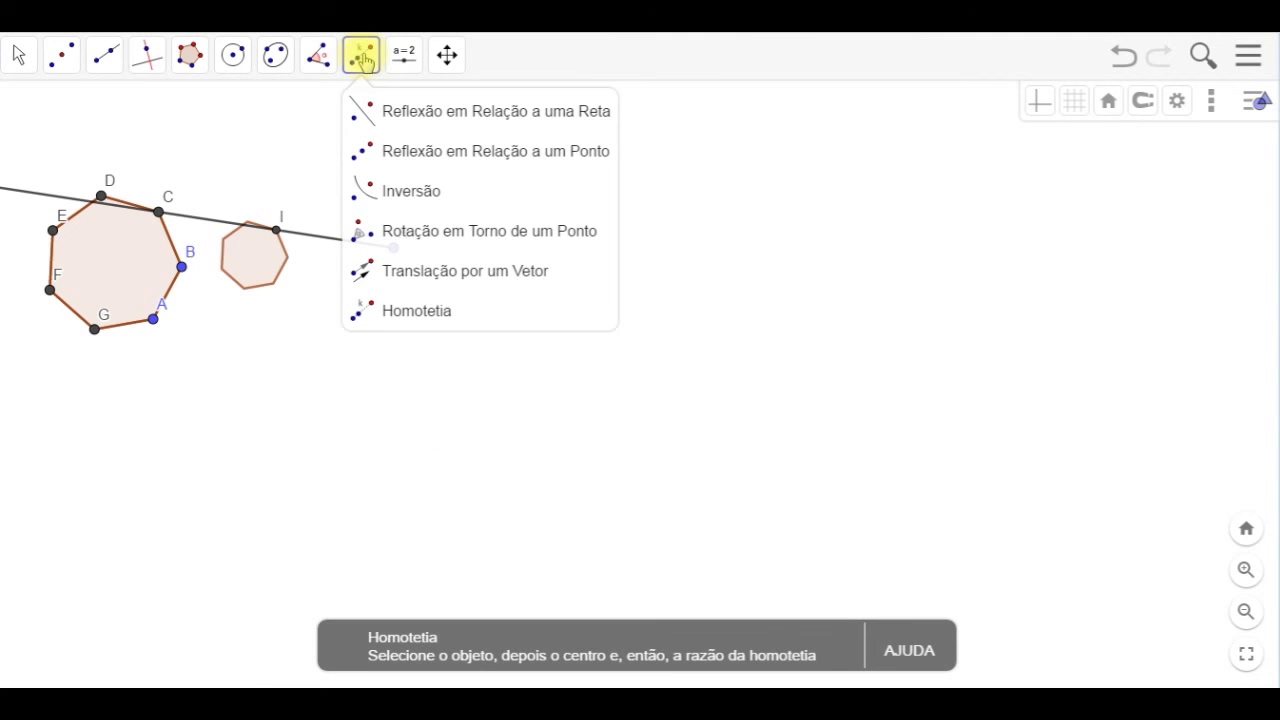